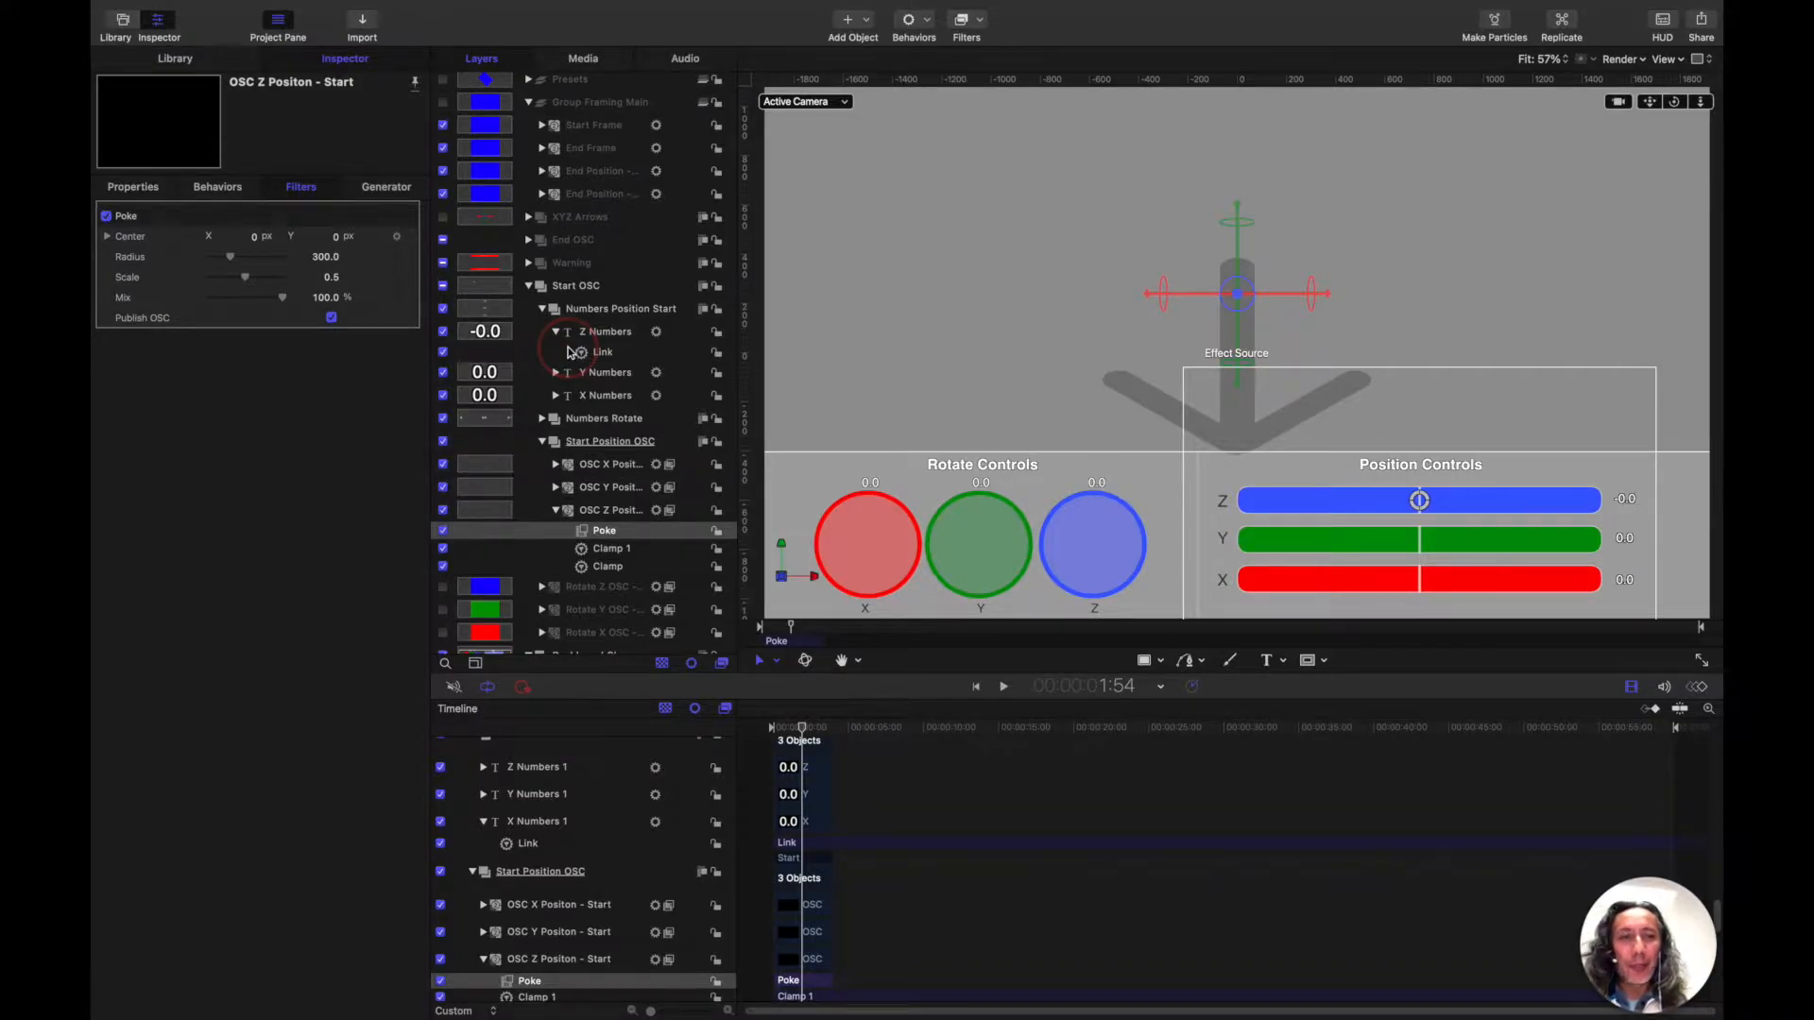
Step: Try out the on-screen control of the Z position slider by moving it to about -1,010, and undo the move
left_click(1625, 499)
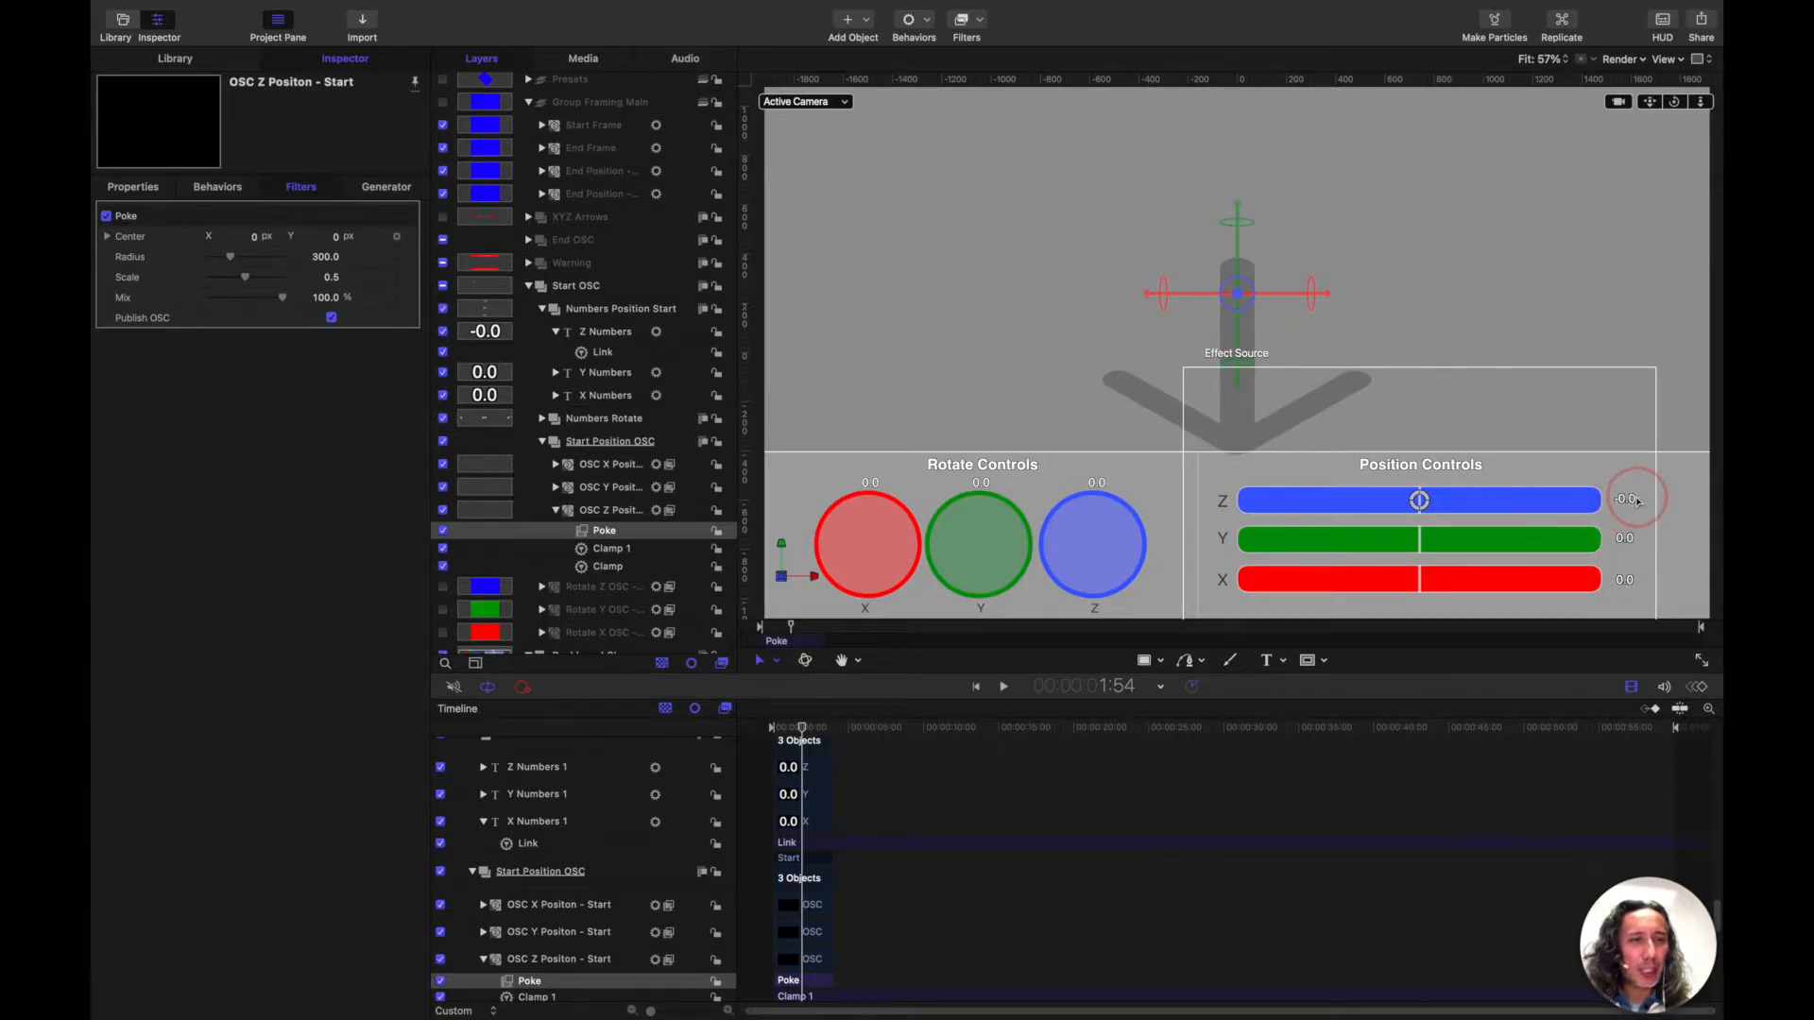
left_click_drag(1622, 504, 1294, 502)
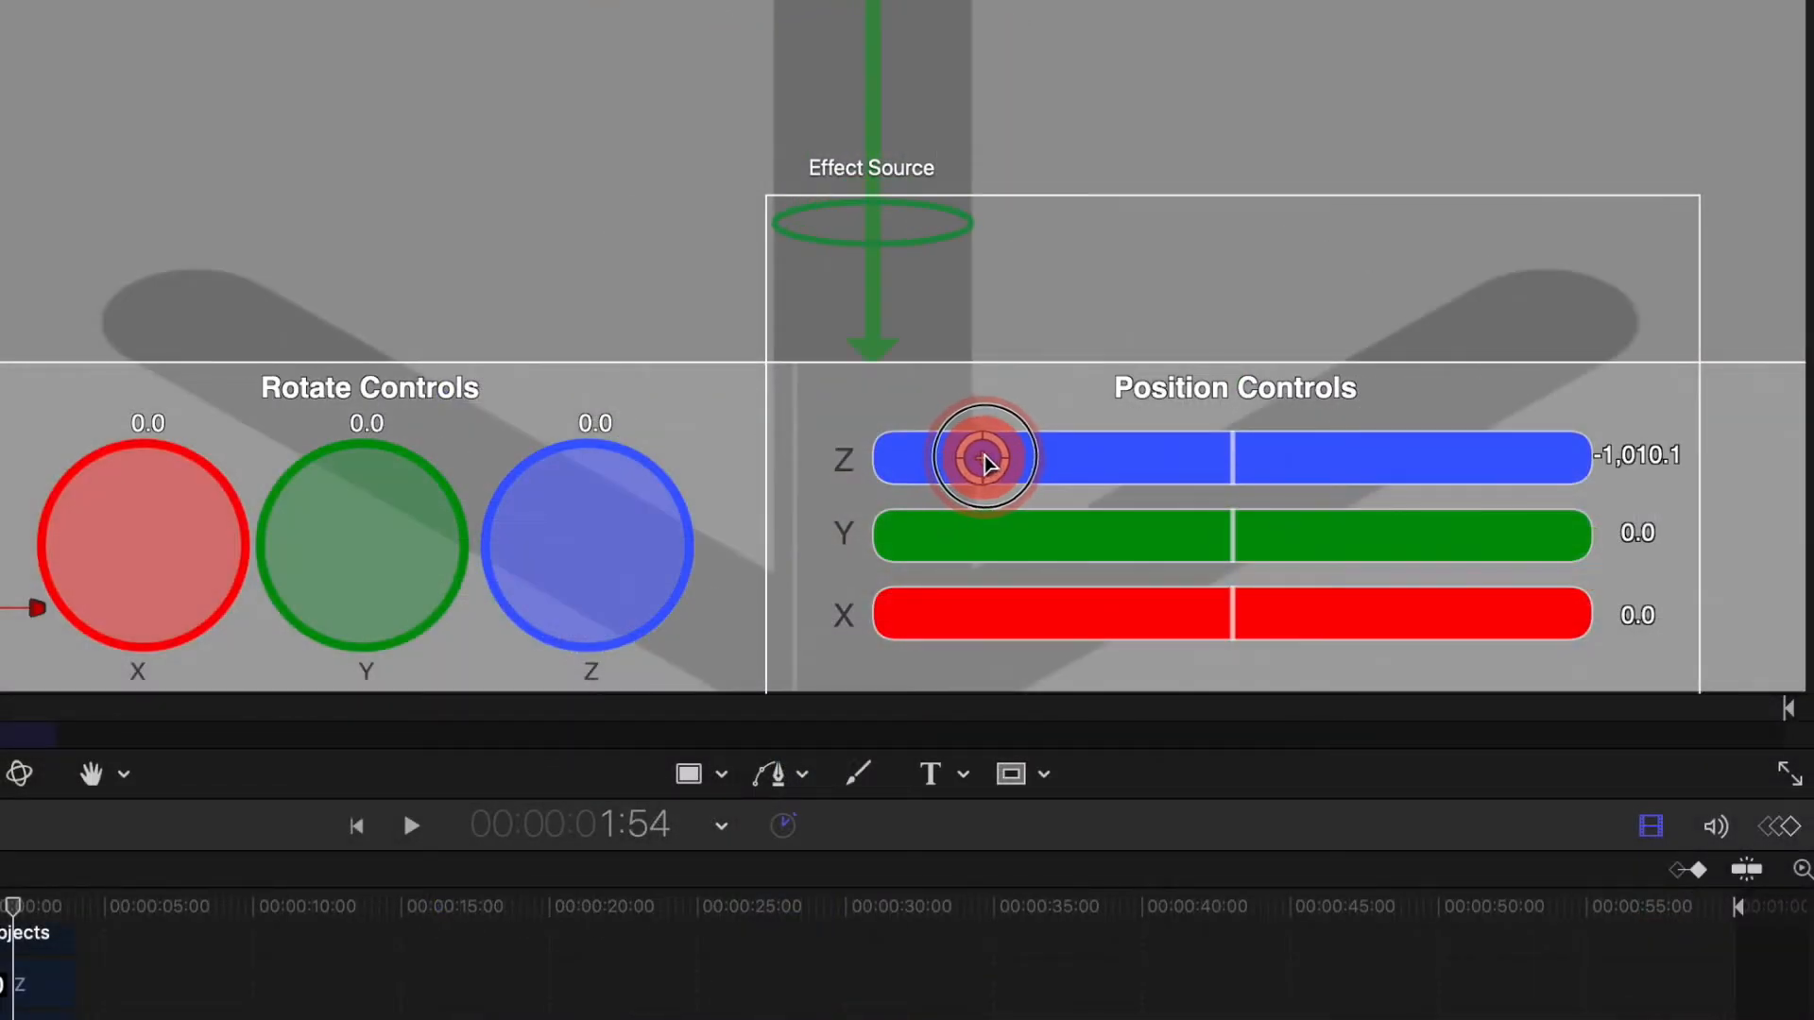
mouse_move(985, 461)
left_mouse_down()
mouse_move(1542, 444)
mouse_move(1183, 488)
mouse_move(1004, 463)
left_mouse_up()
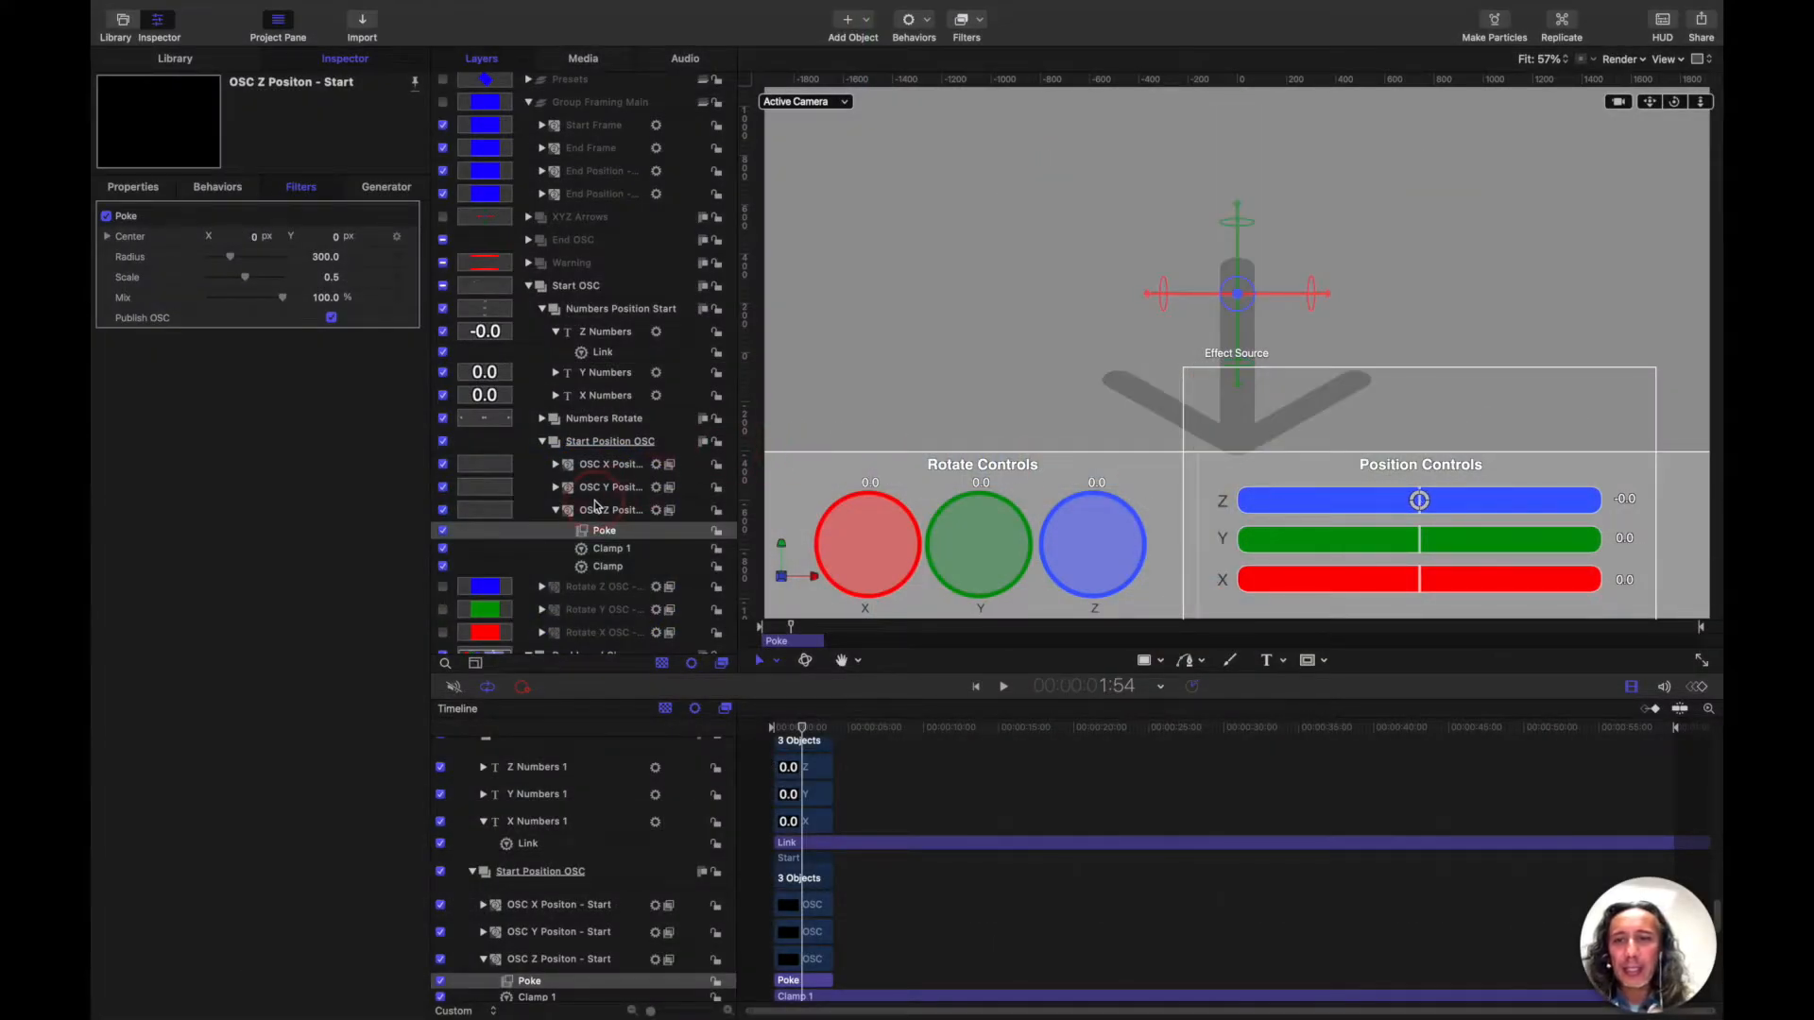
left_click(583, 534)
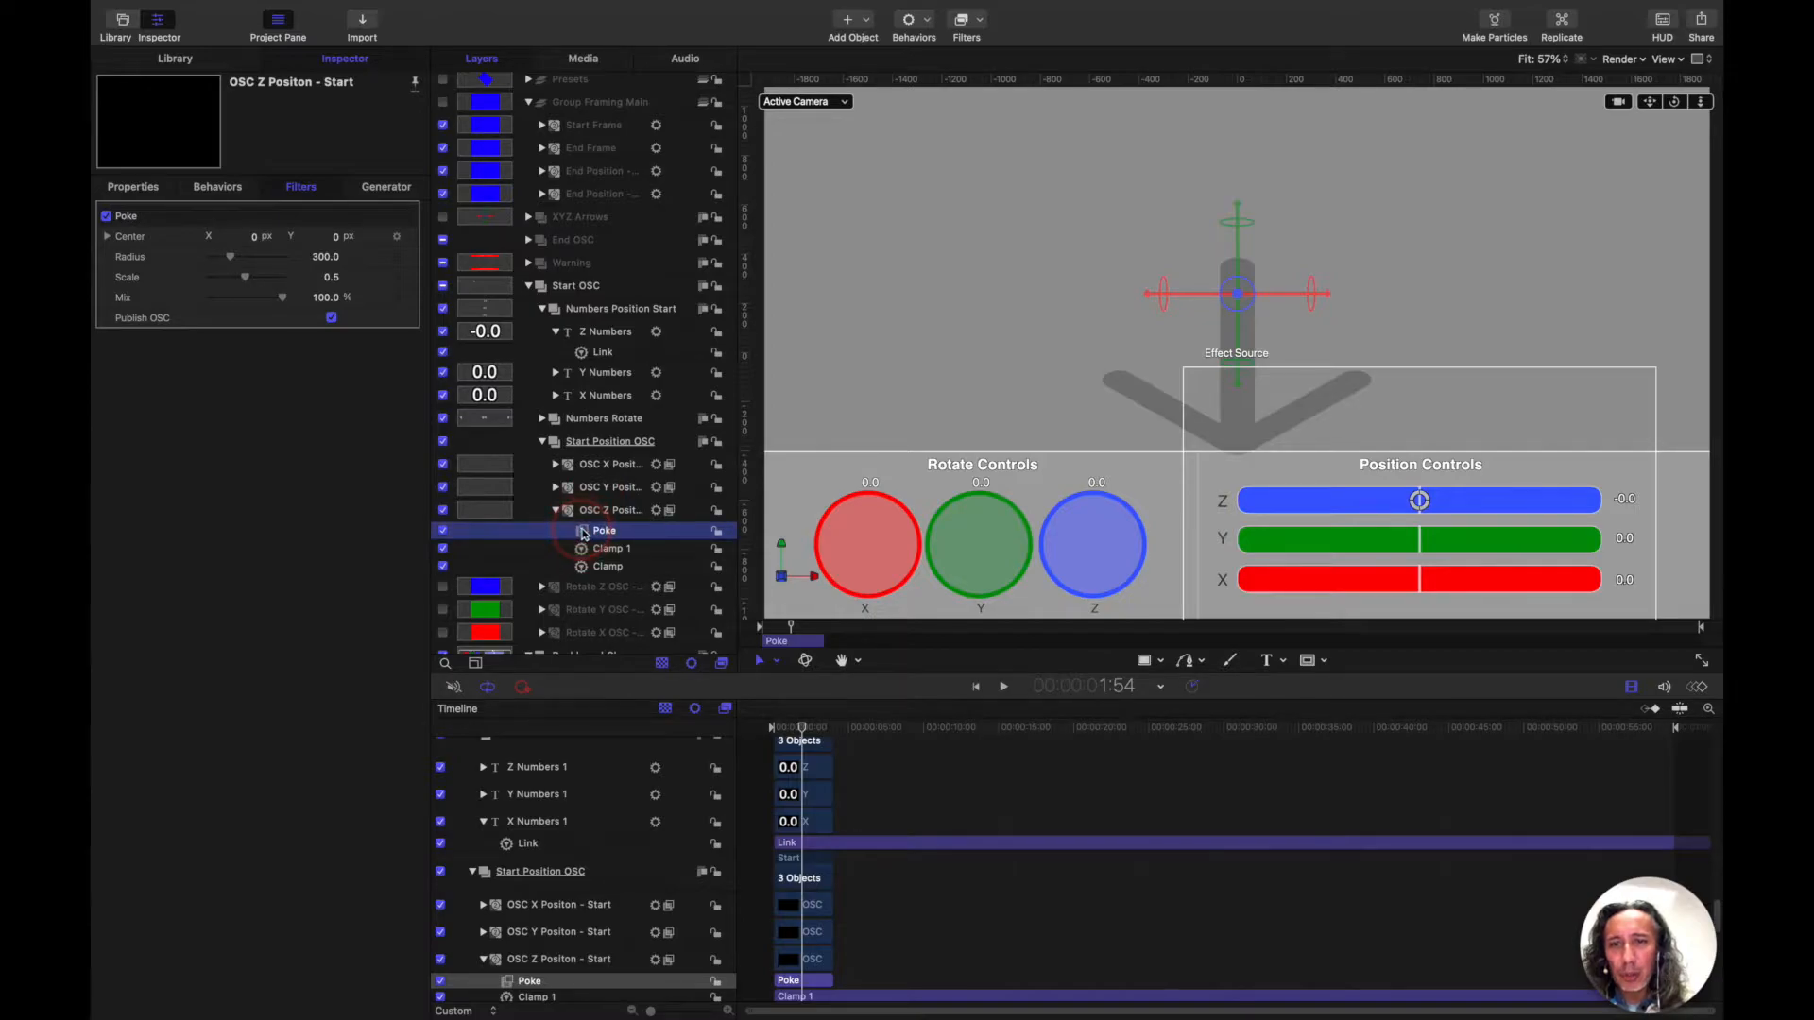
left_click_drag(1419, 501, 1278, 506)
key("super+z")
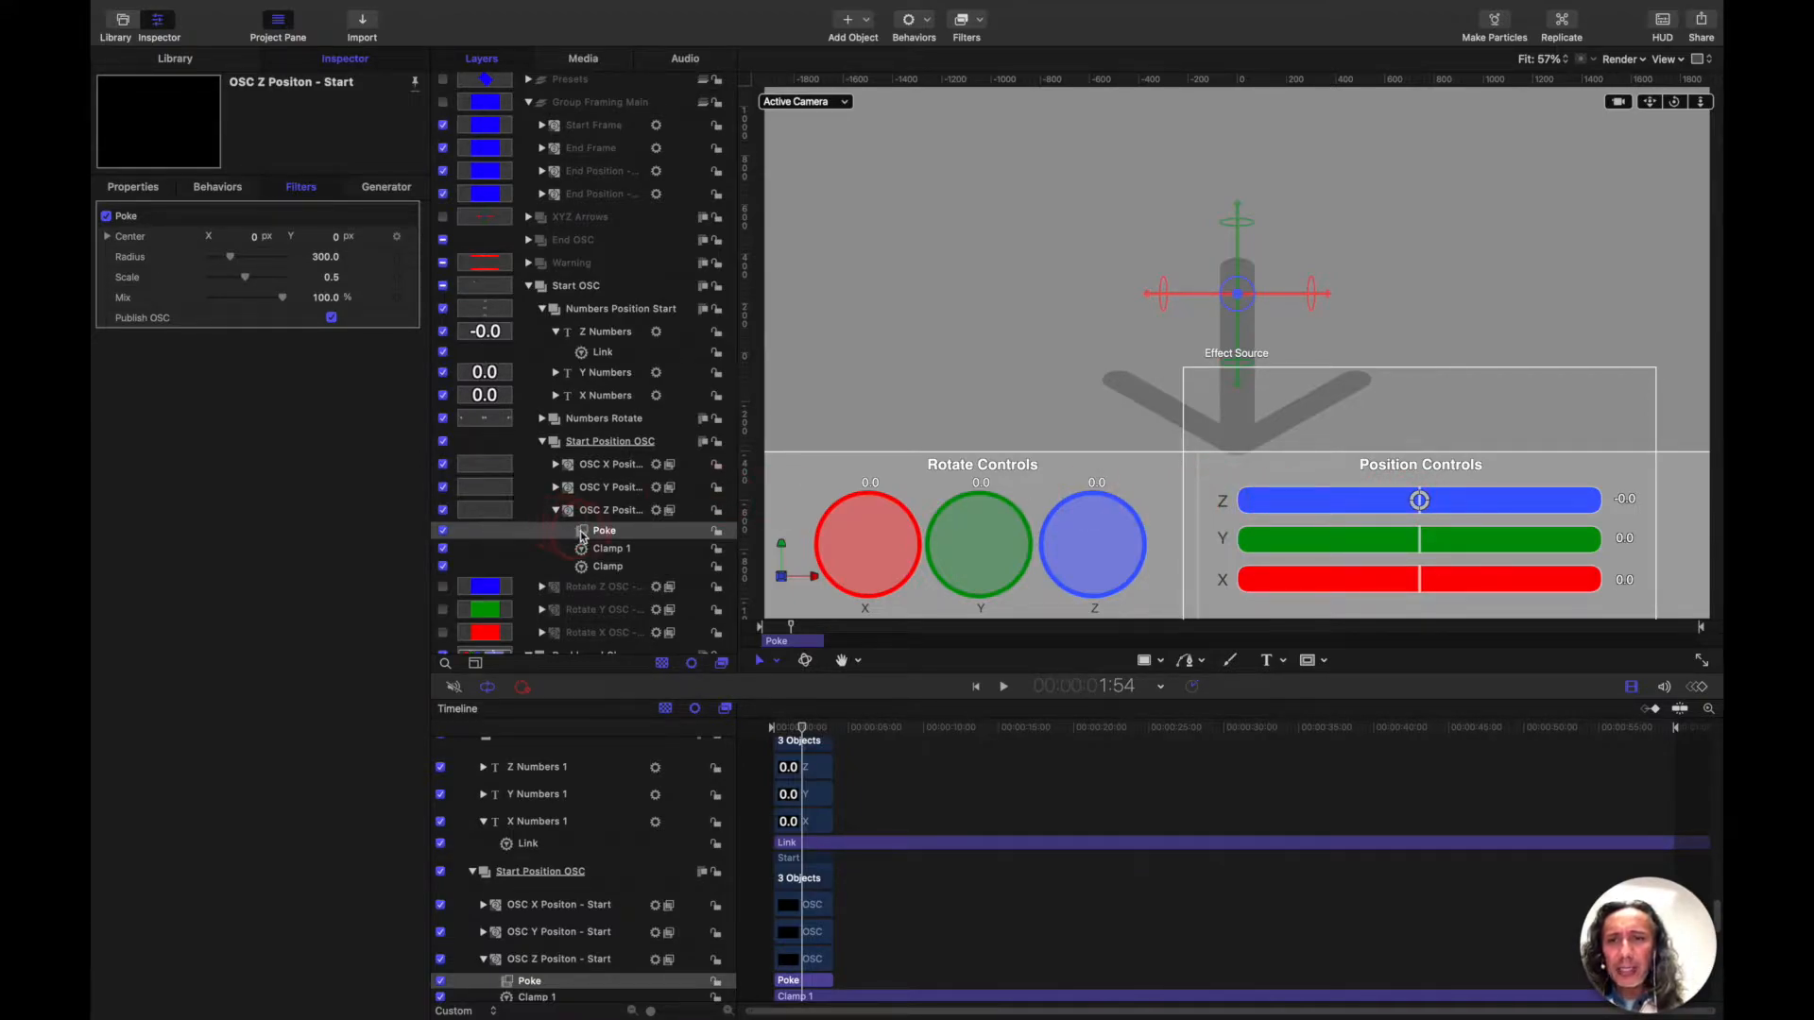
Step: Inspect the Z Numbers text layer and locate the Numbers text generator among the objects that can be added
left_click(583, 338)
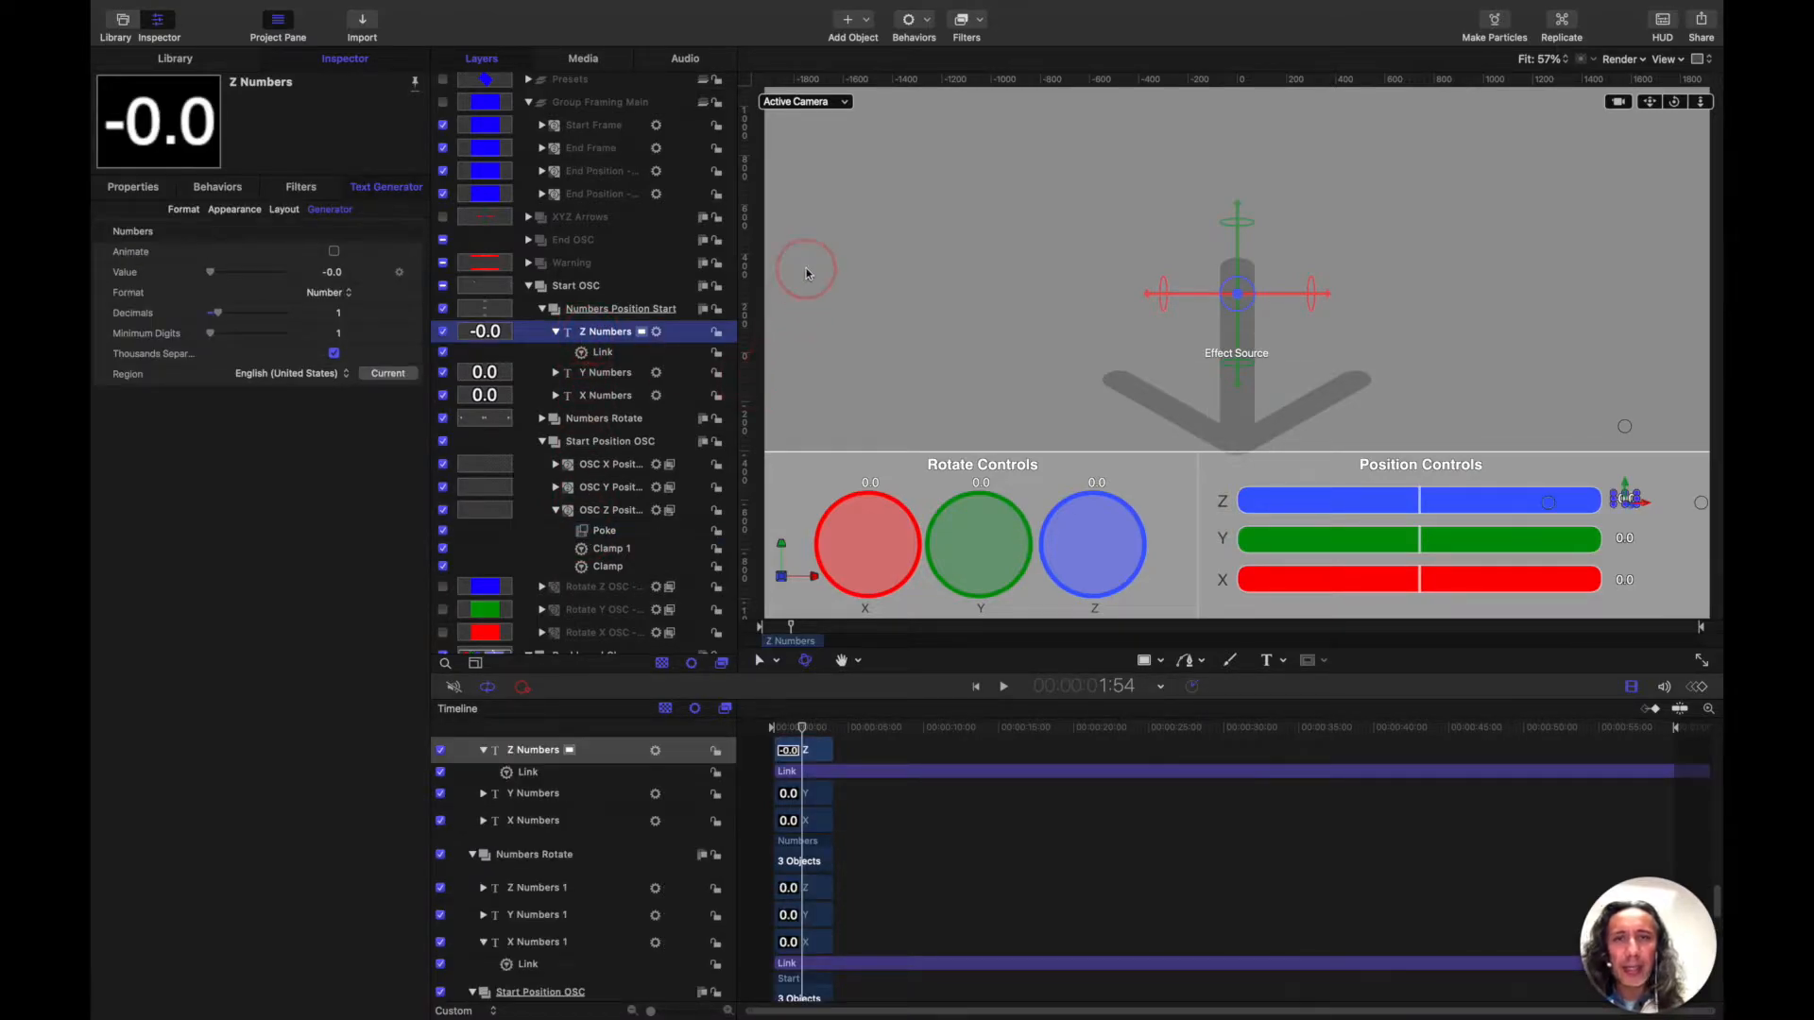
left_click(855, 25)
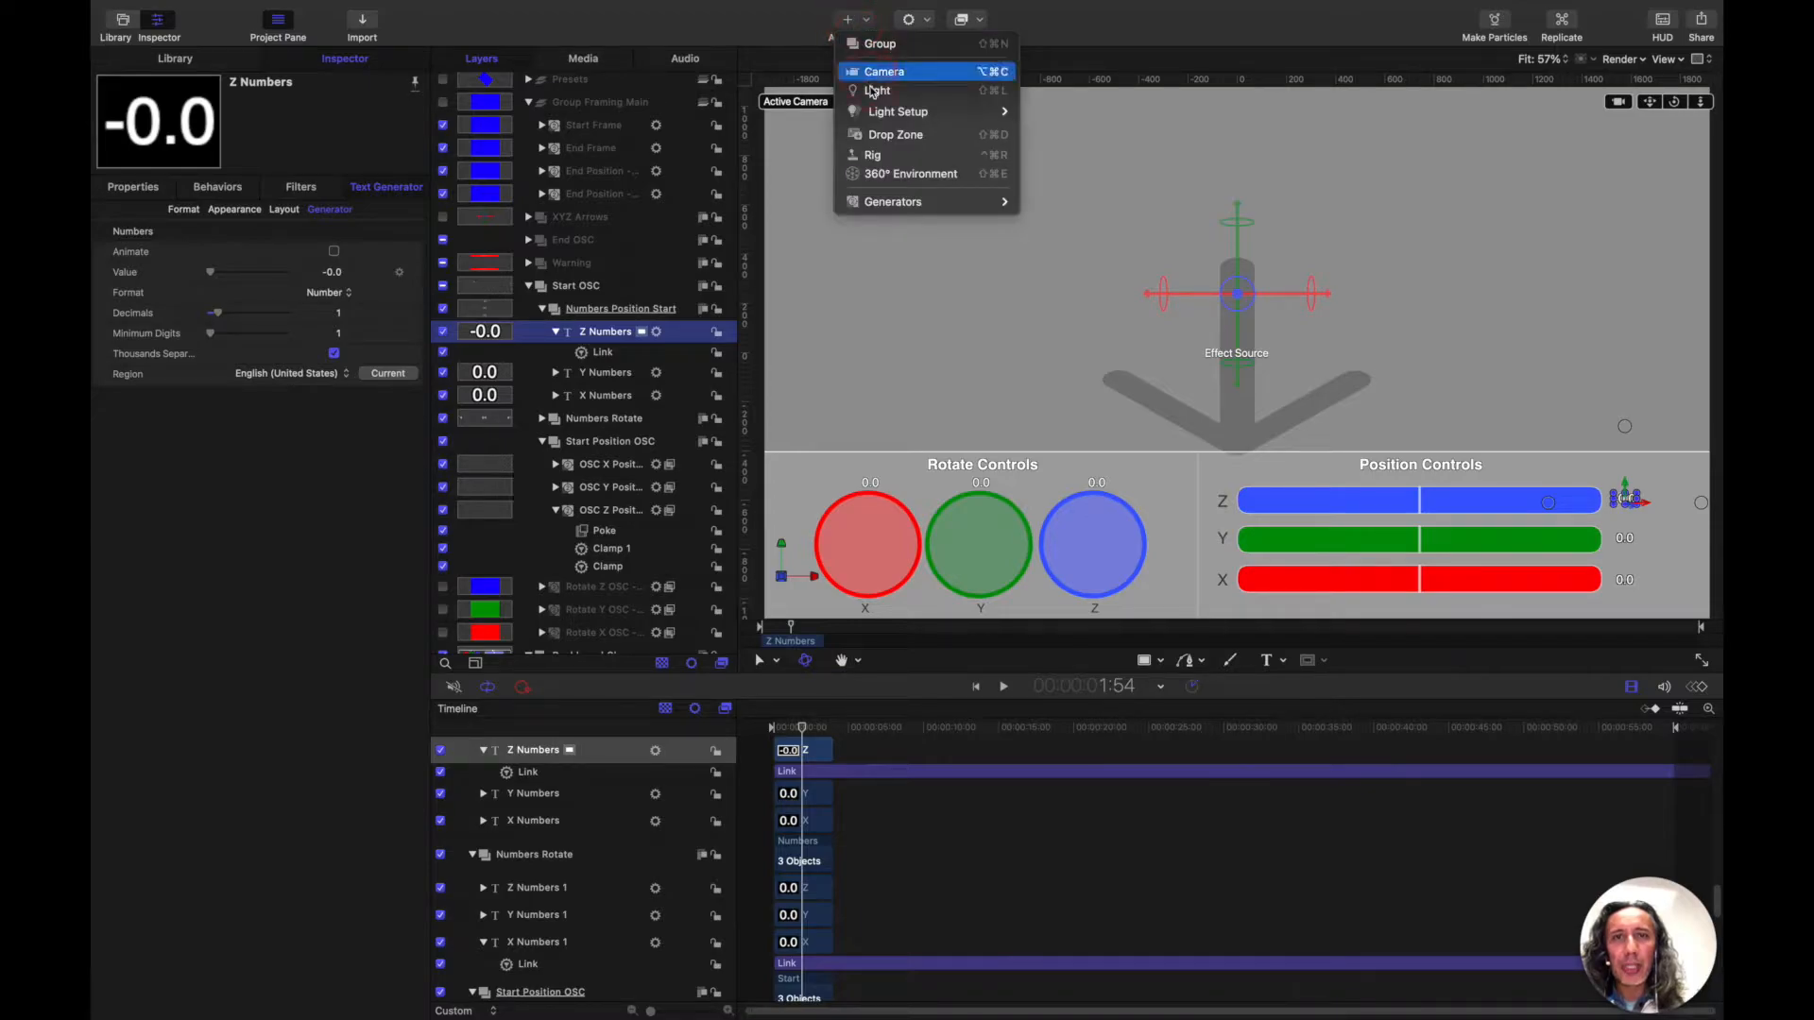
left_click(888, 200)
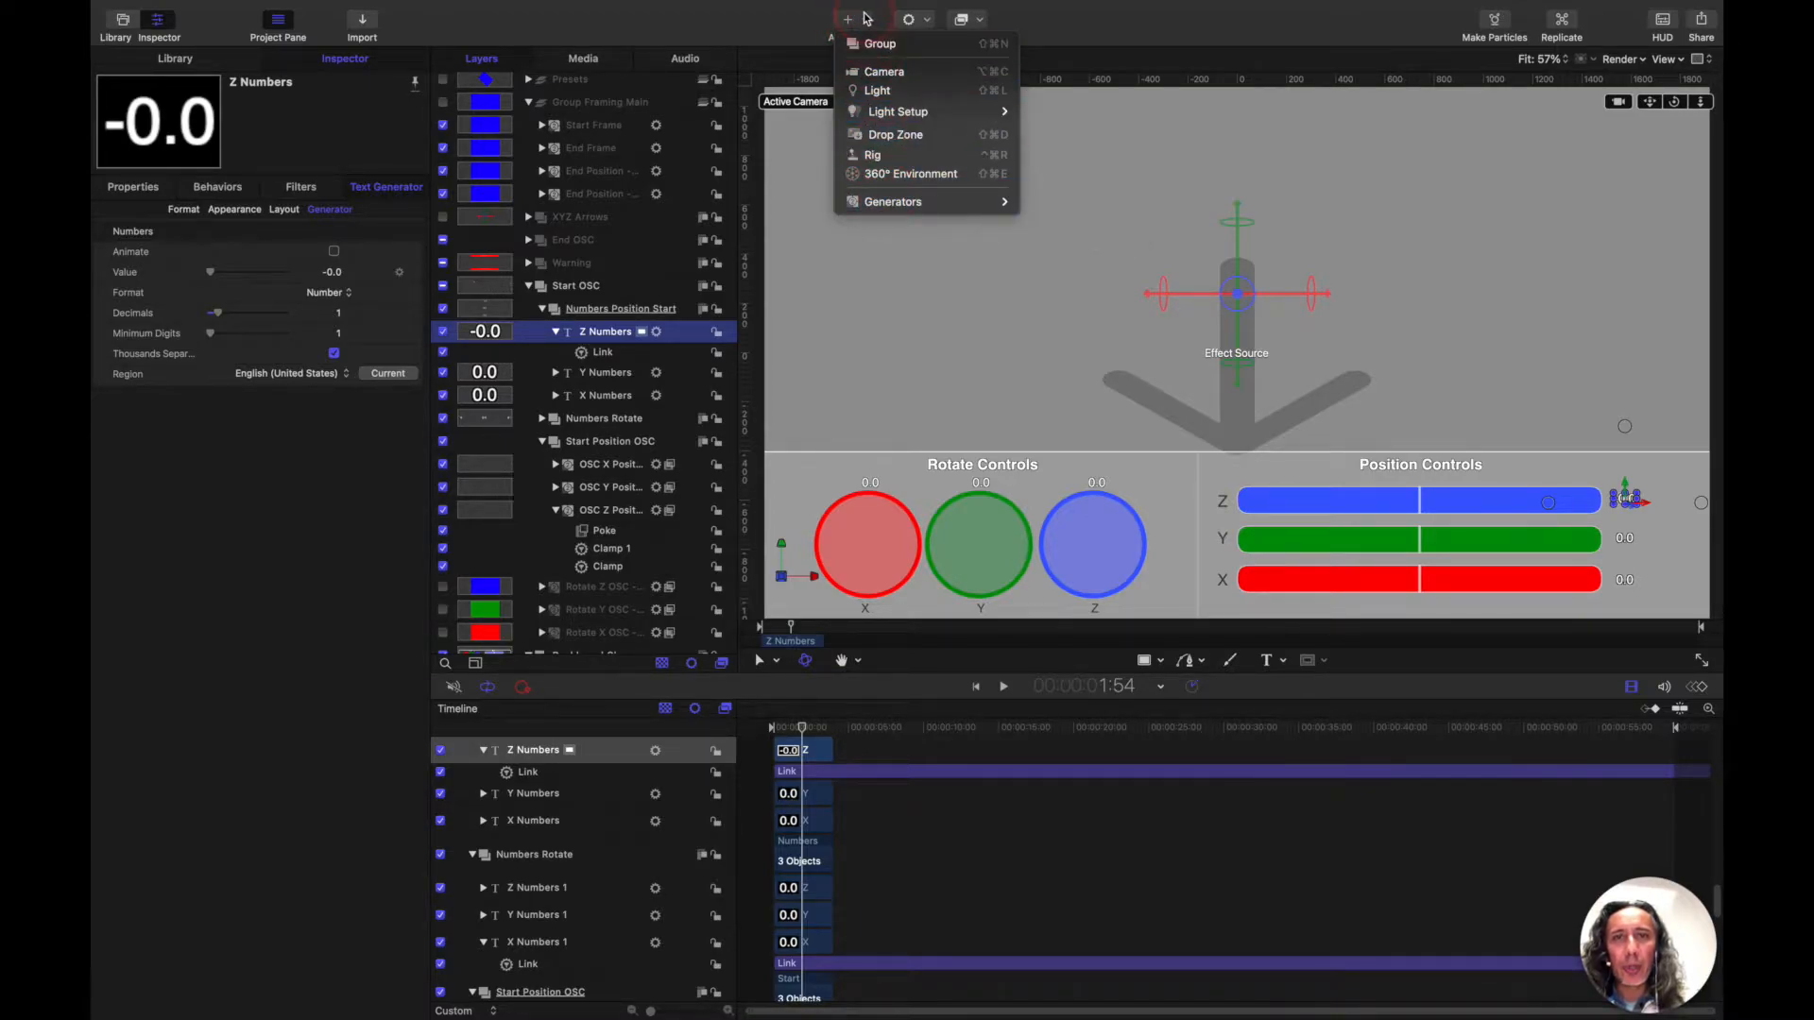
left_click(903, 210)
mouse_move(1069, 223)
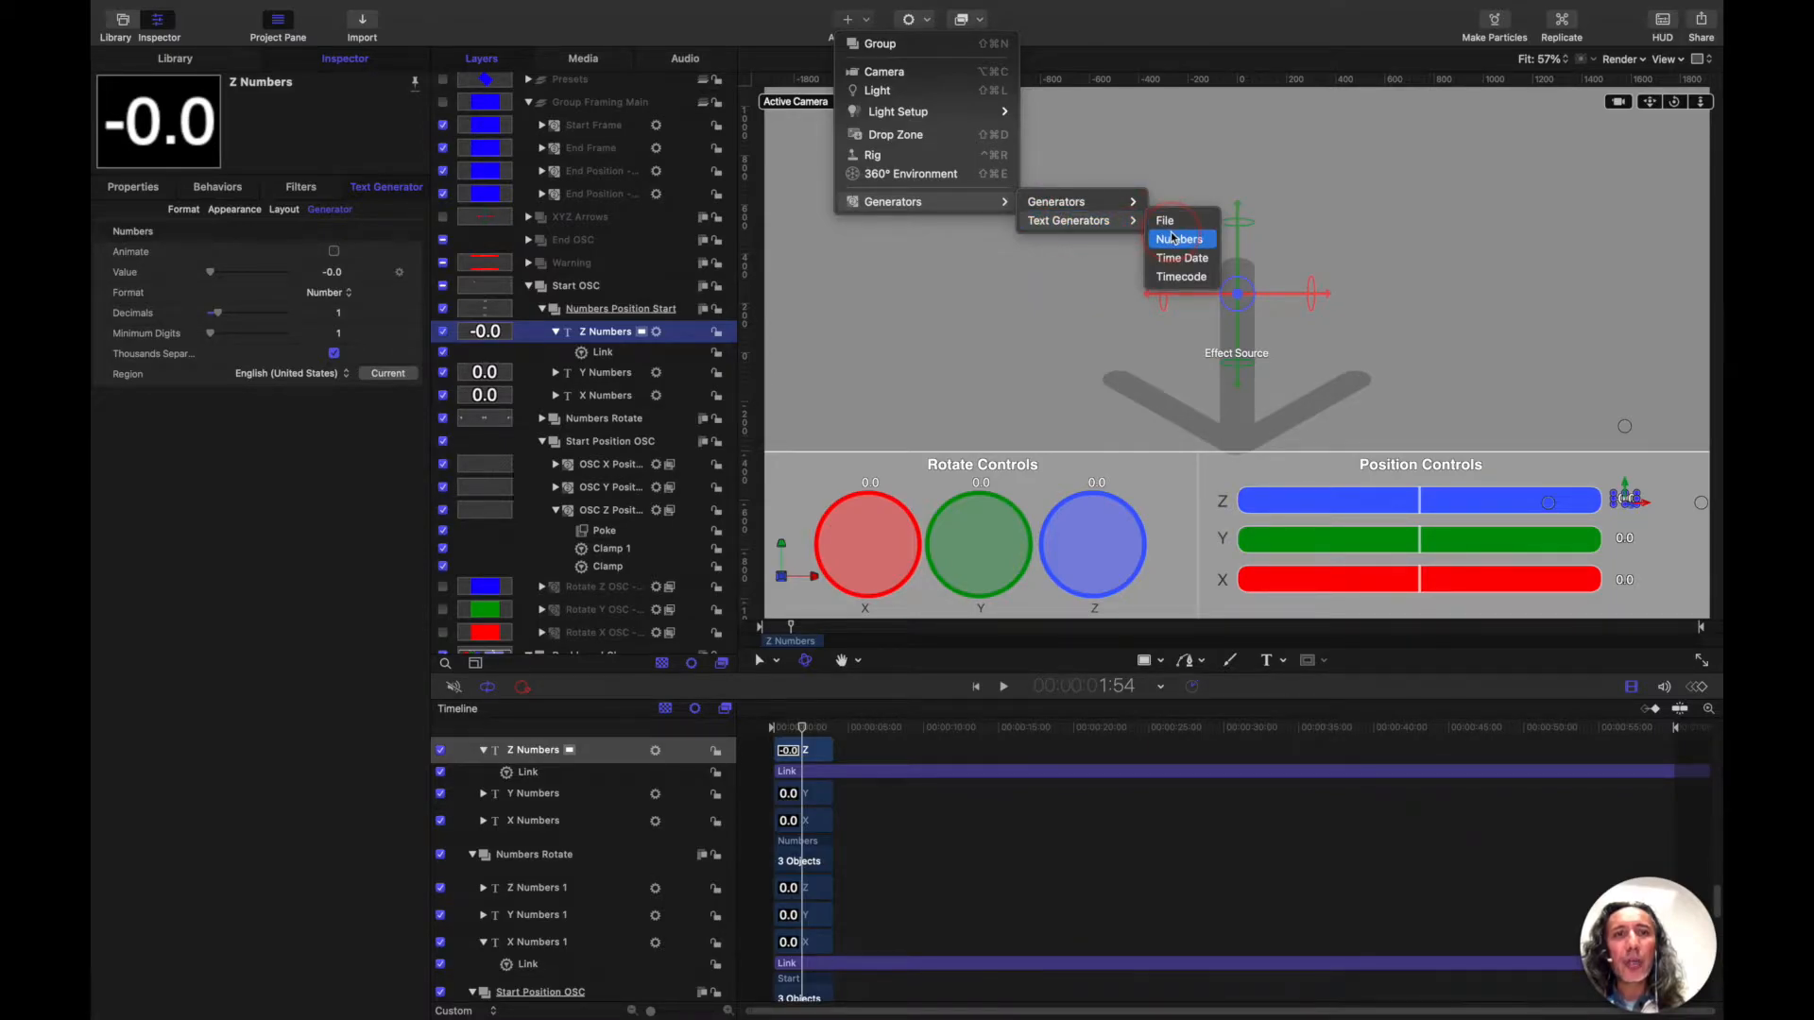
Step: Review the Z Numbers Link behavior's source object, source parameter and target, and find the Start Frame source in the layer list
left_click(575, 339)
left_click(595, 353)
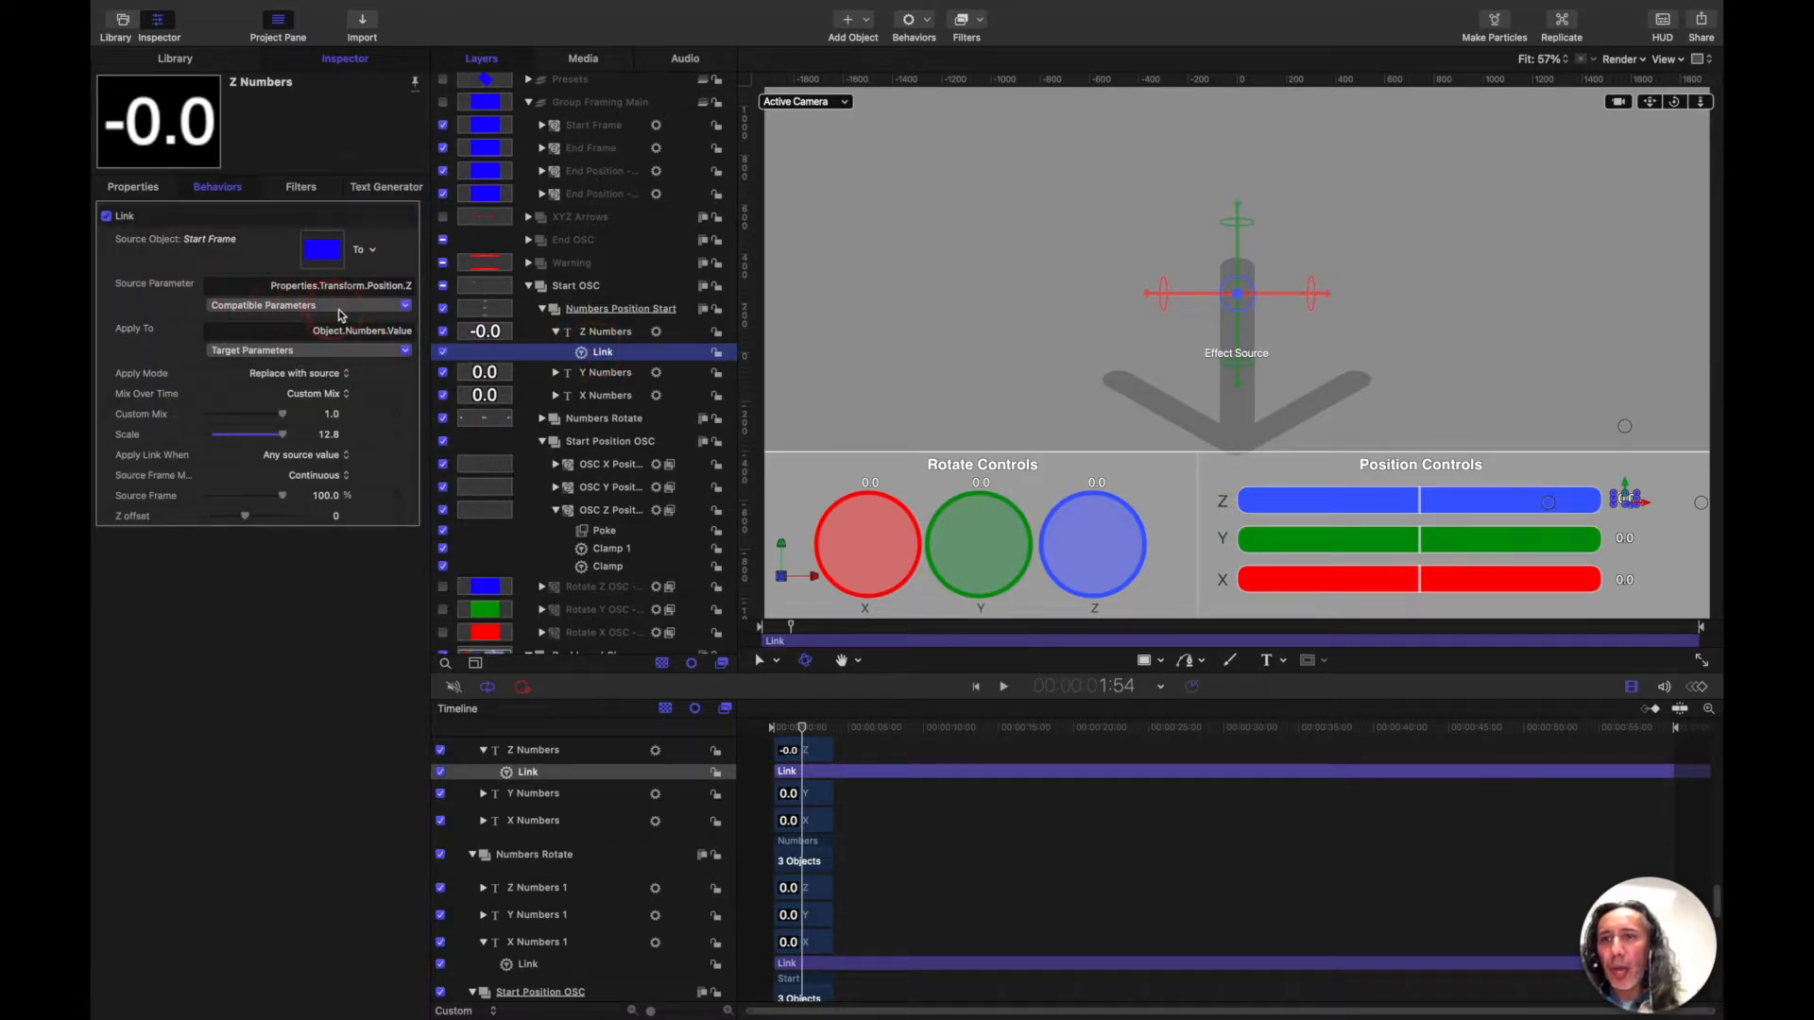
scroll(580, 218, "up", 2)
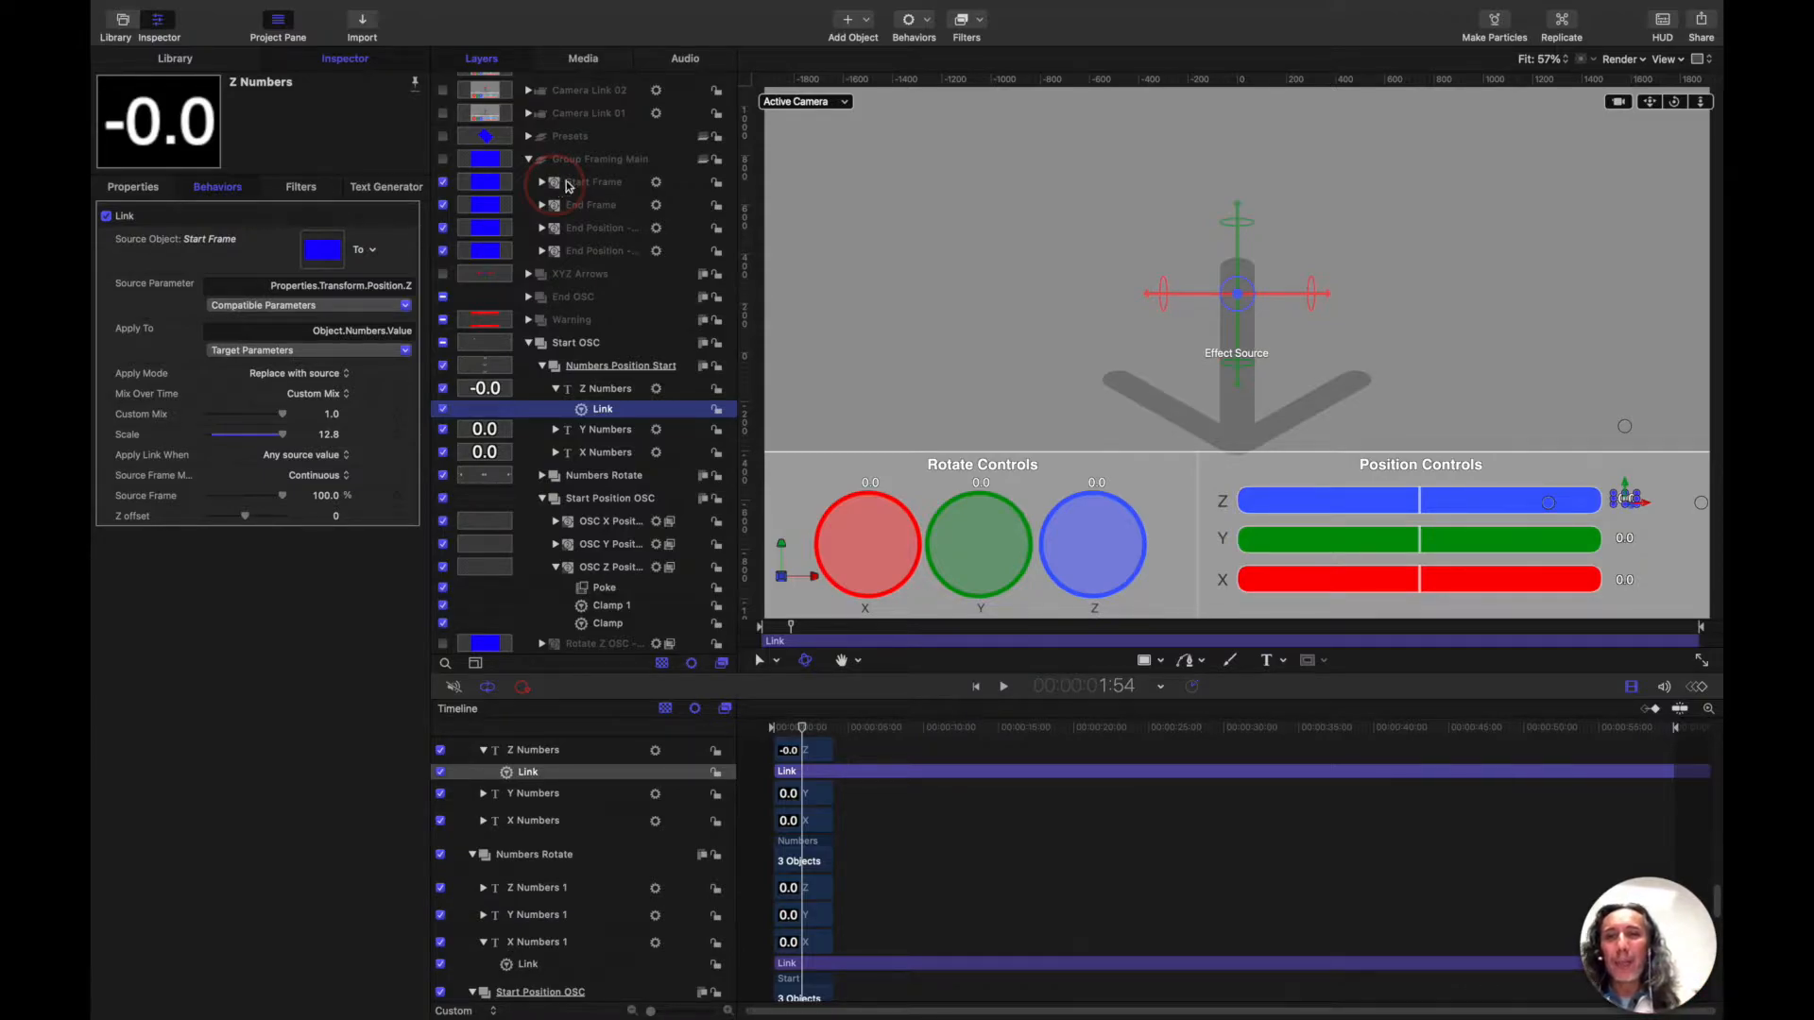
scroll(576, 179, "down", 2)
scroll(594, 168, "down", 15)
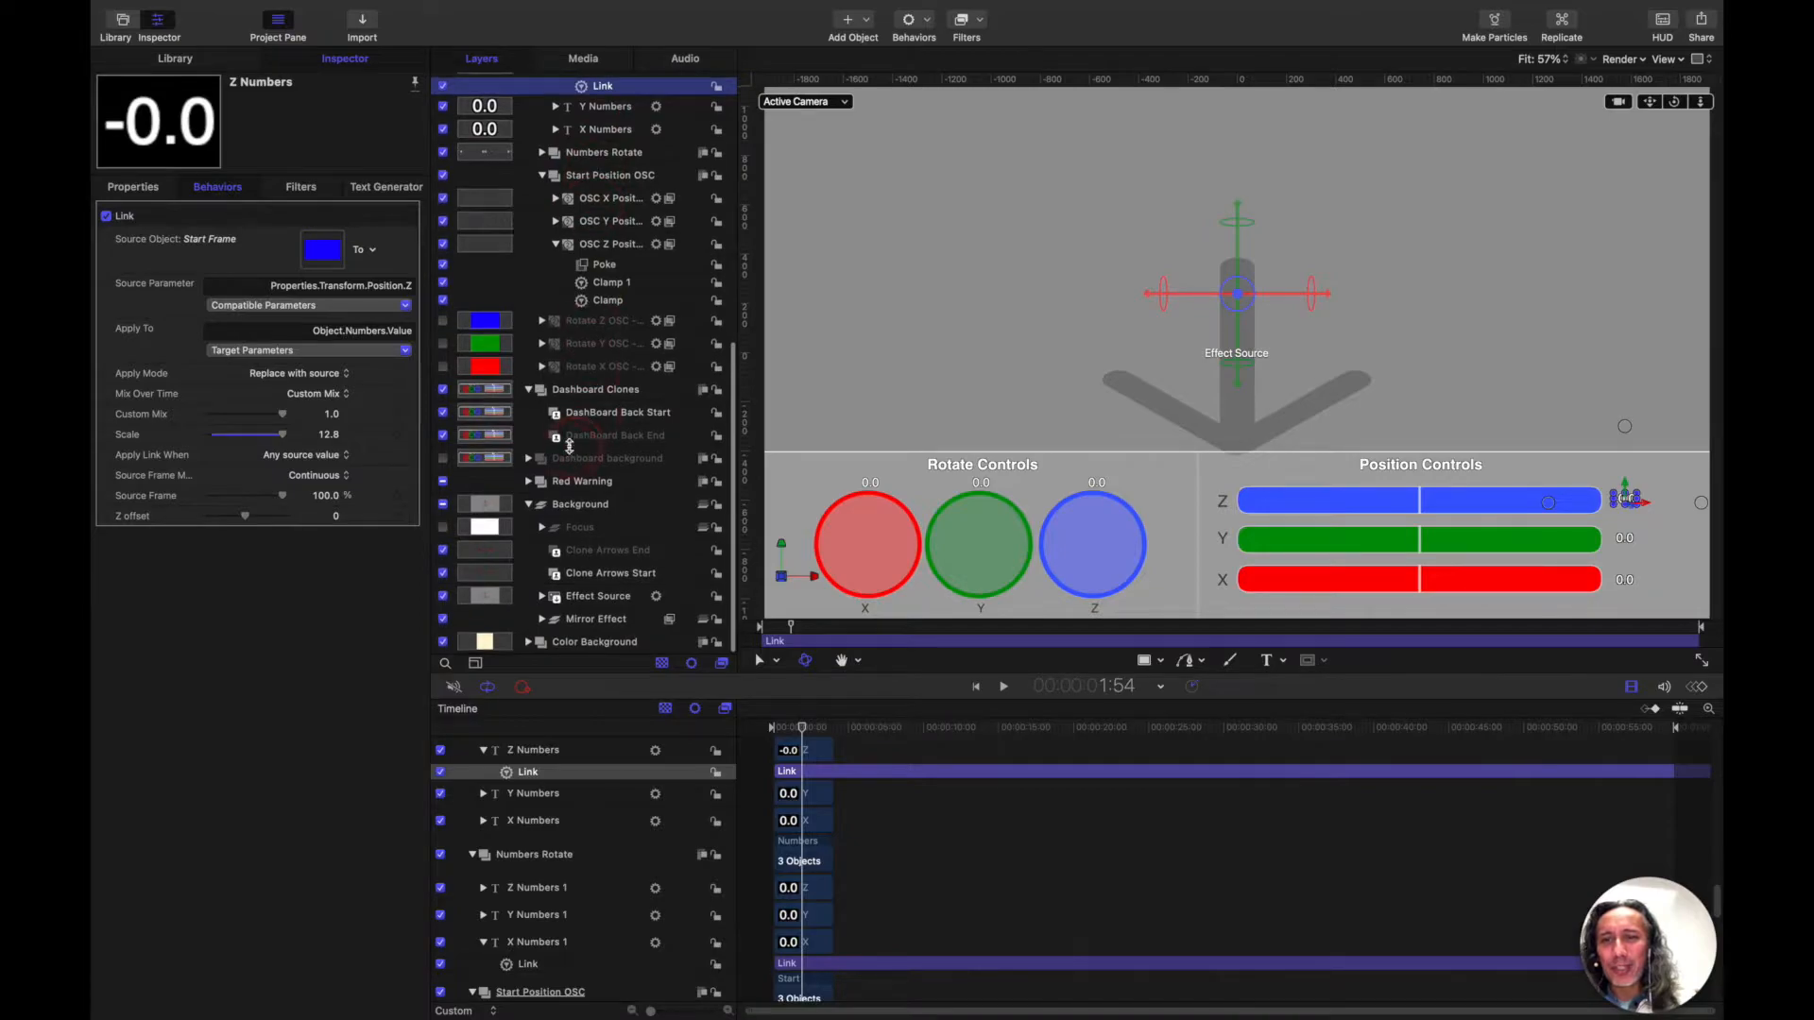
scroll(586, 510, "up", 19)
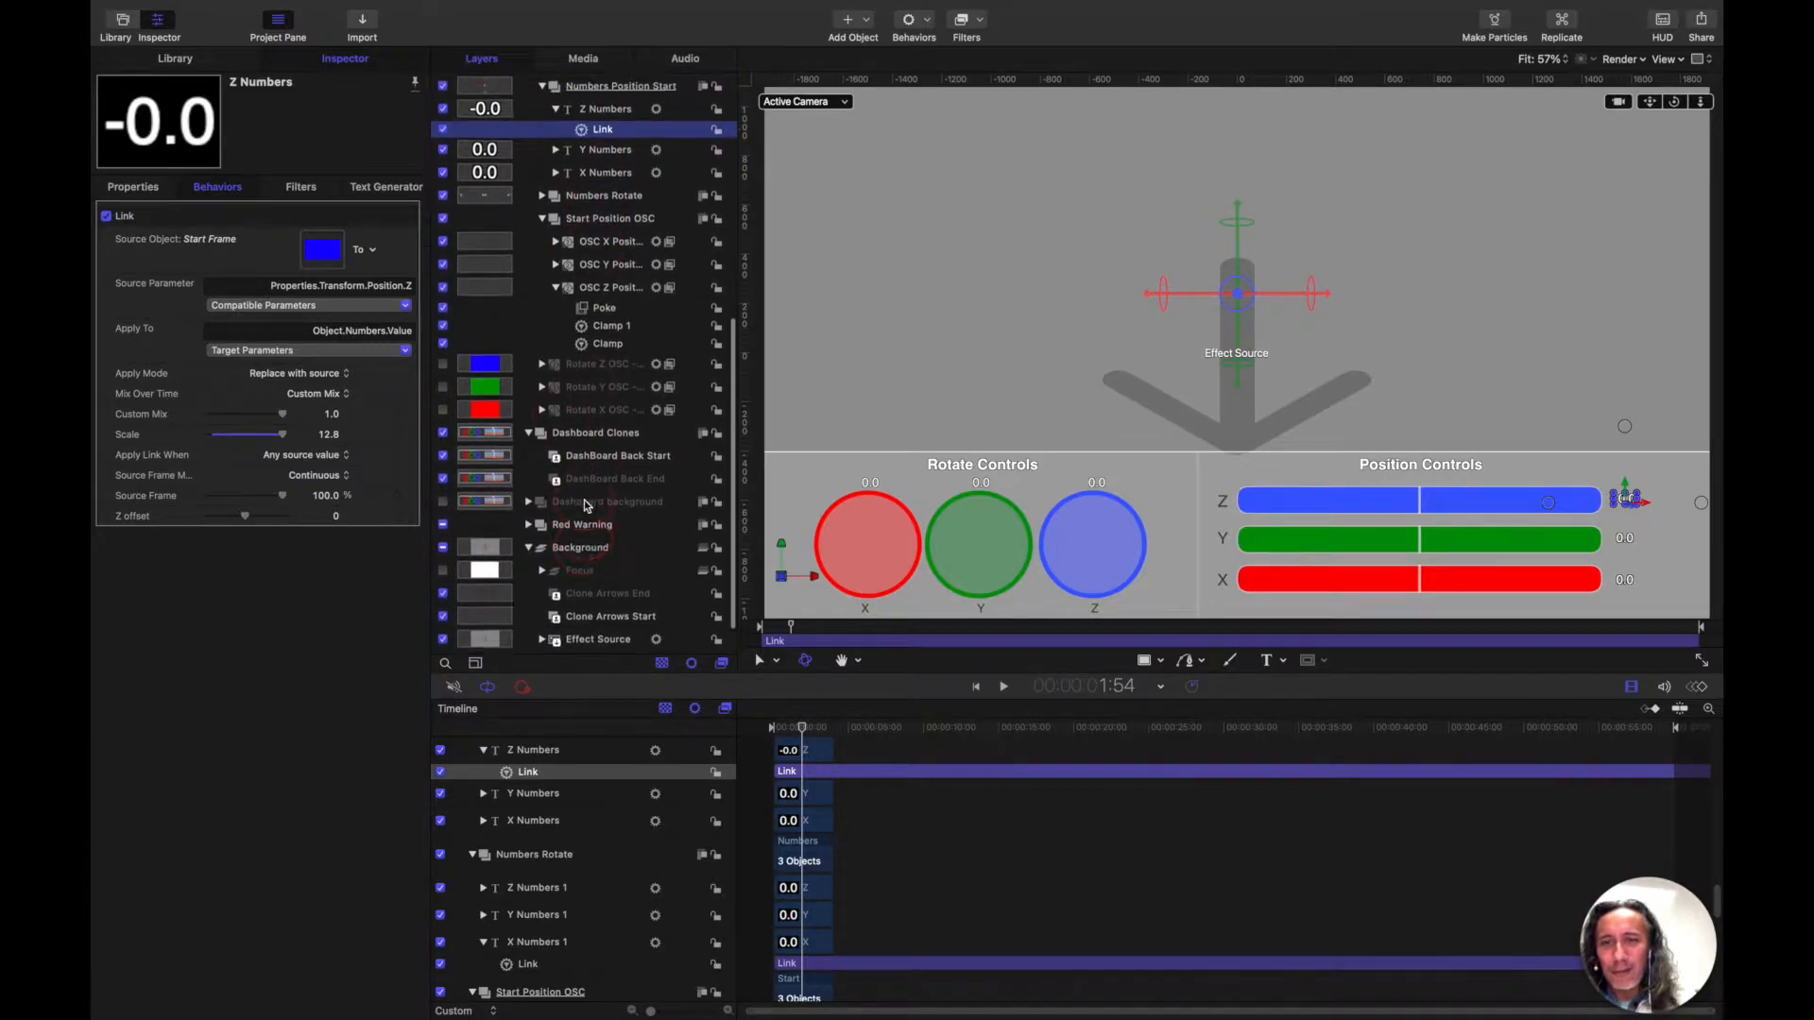
scroll(586, 506, "up", 7)
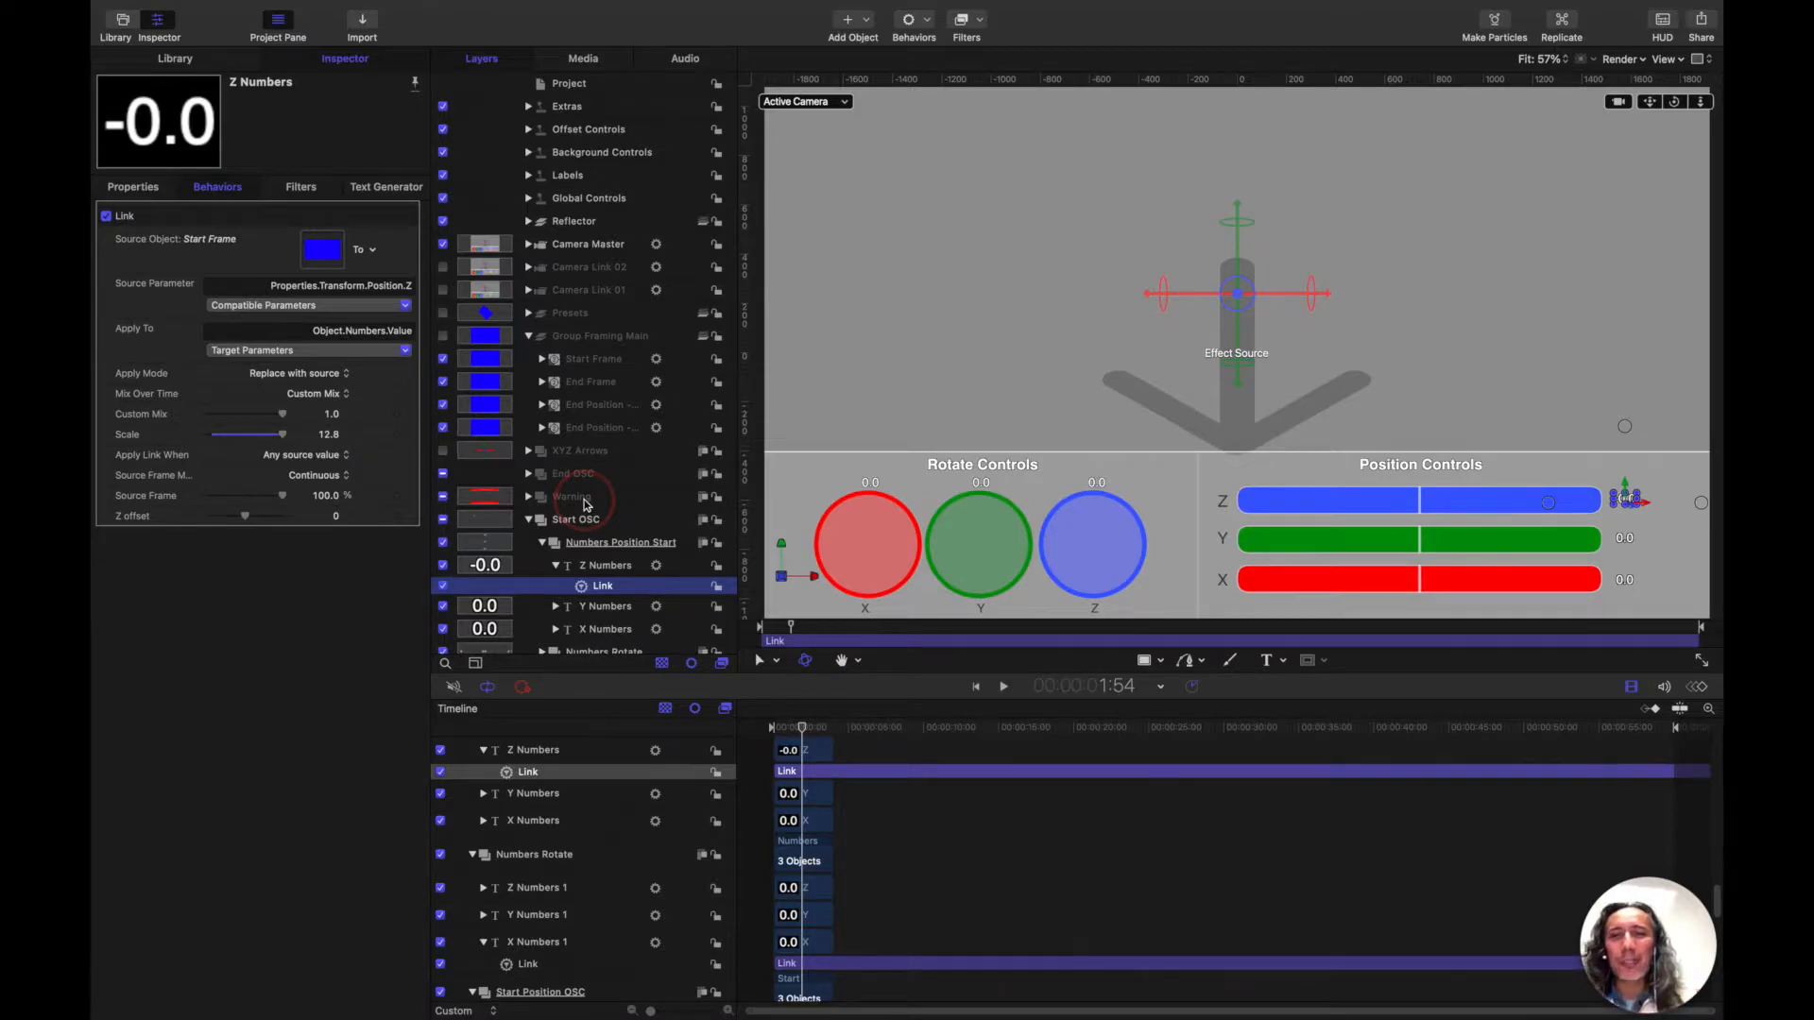
scroll(585, 505, "down", 4)
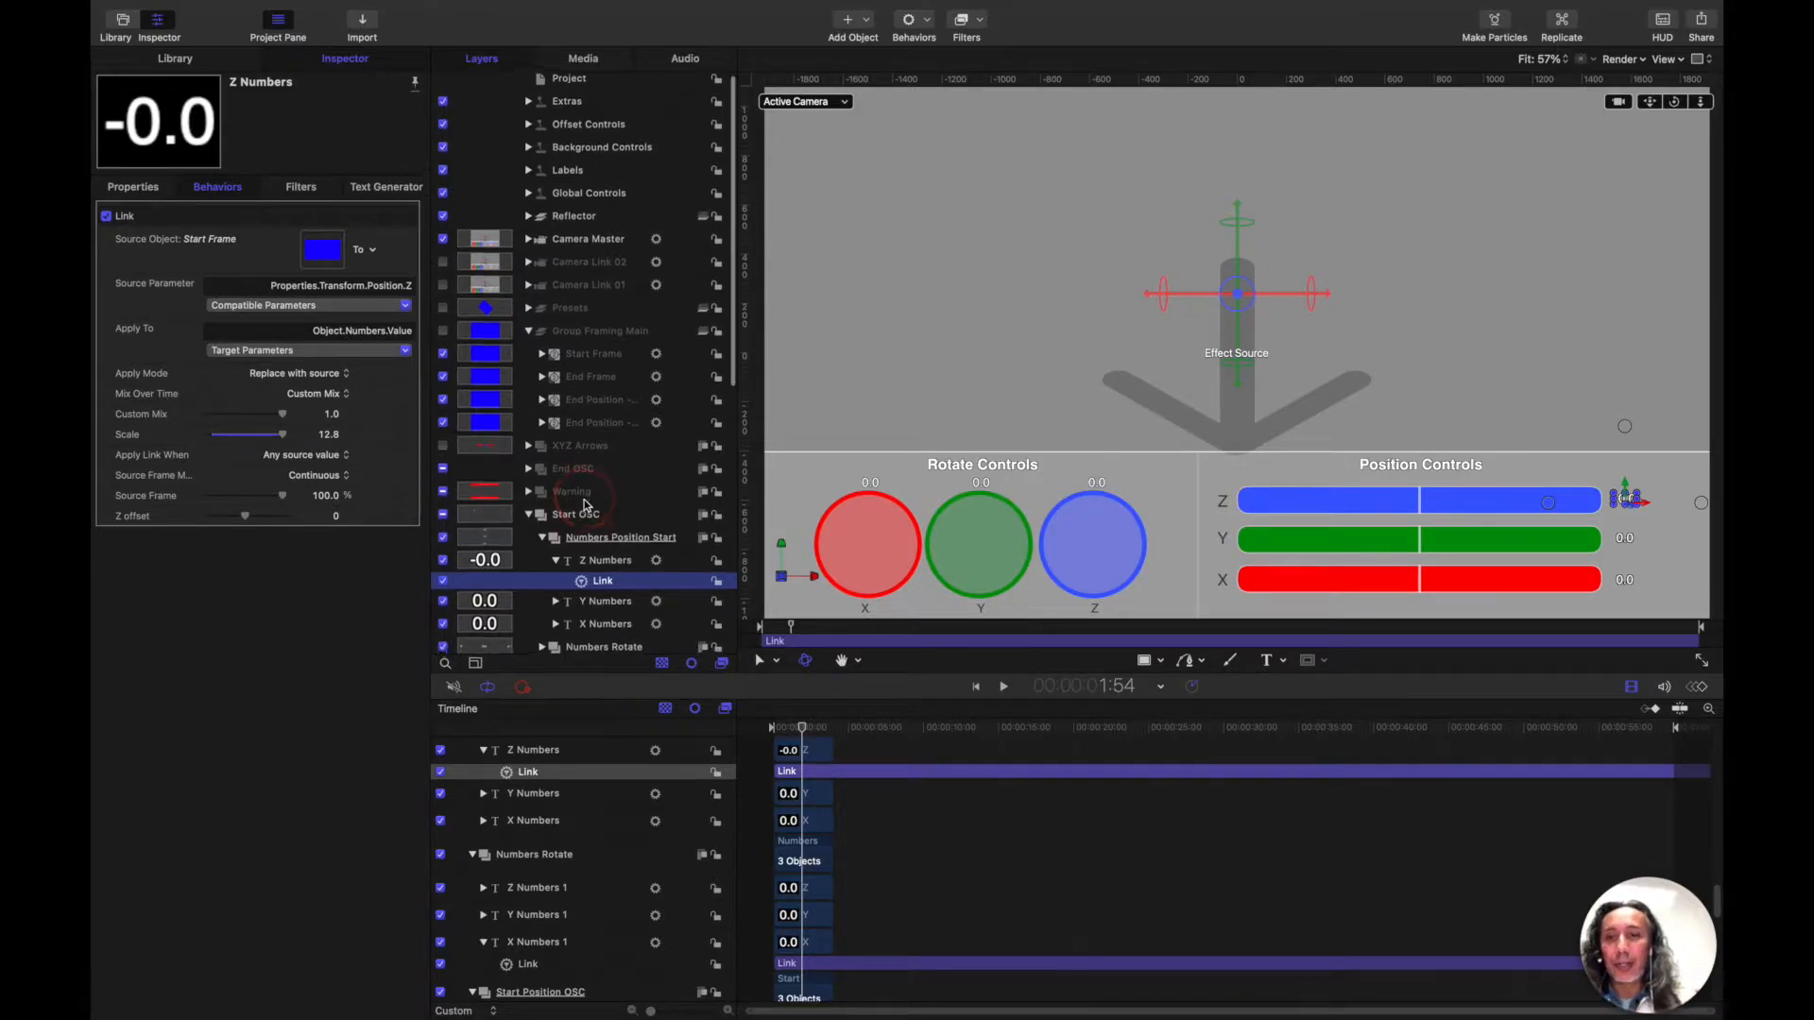
scroll(592, 380, "up", 1)
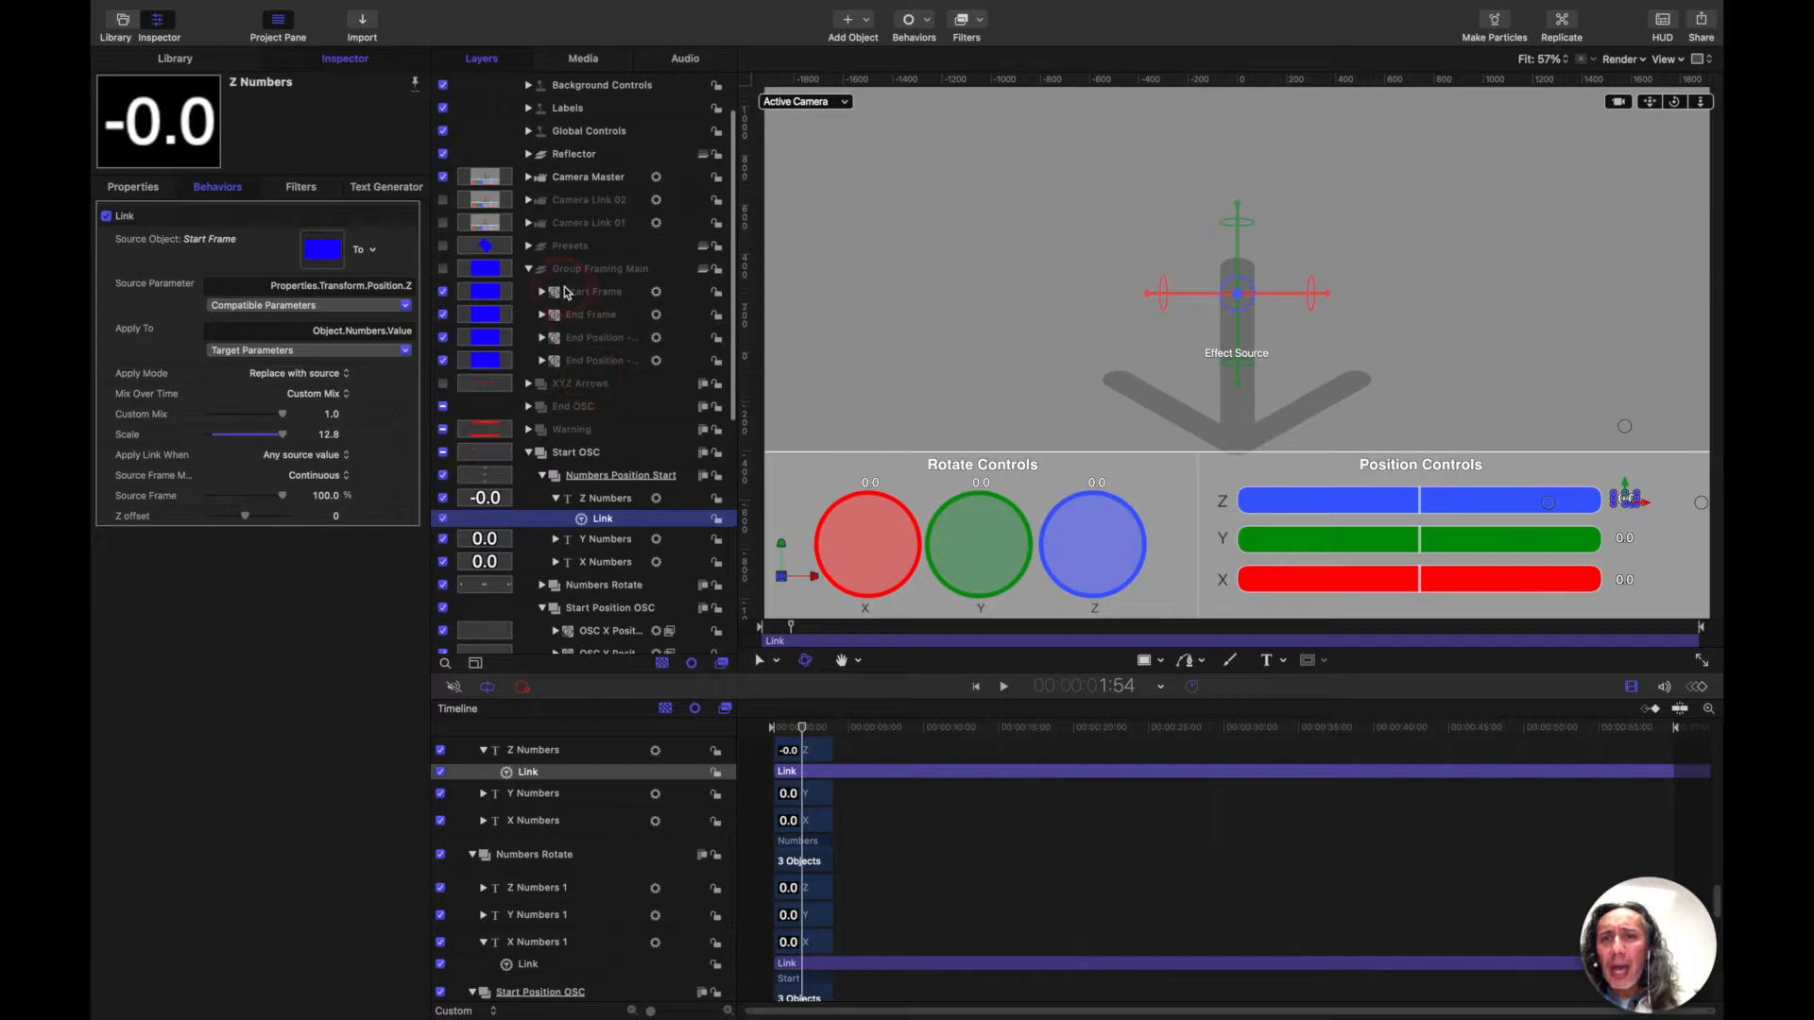
left_click(315, 256)
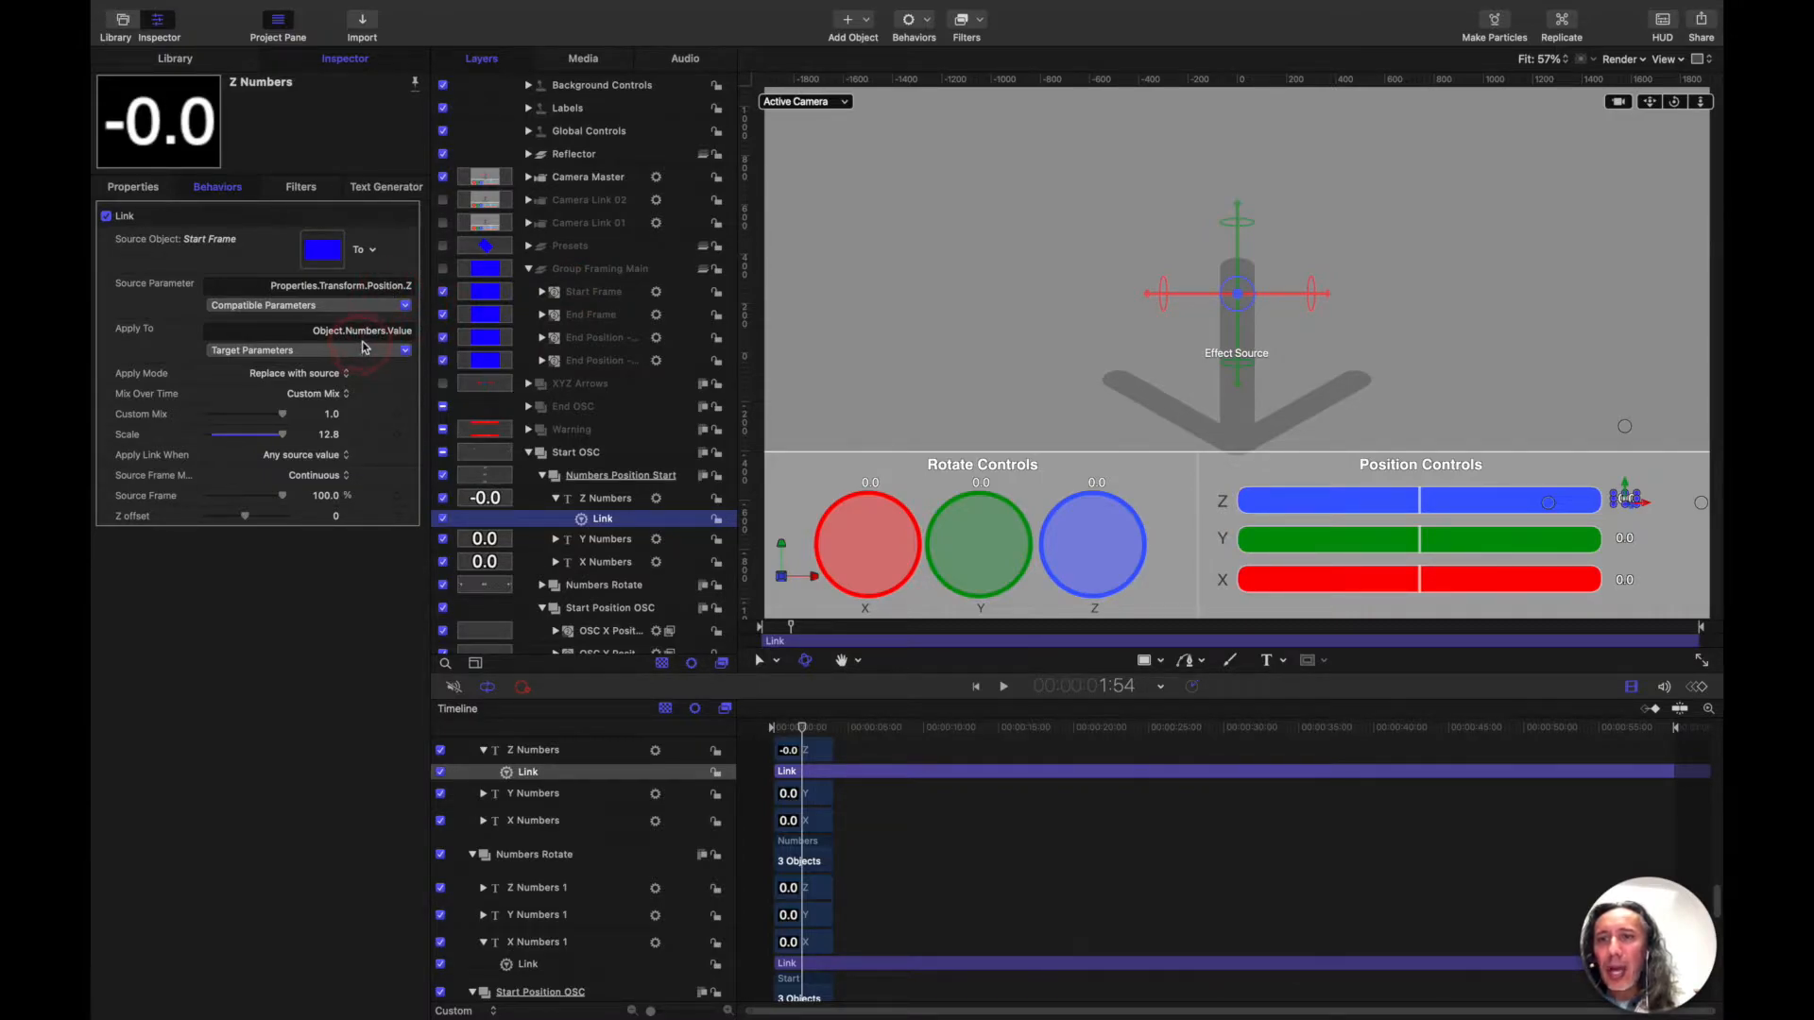
scroll(536, 405, "down", 2)
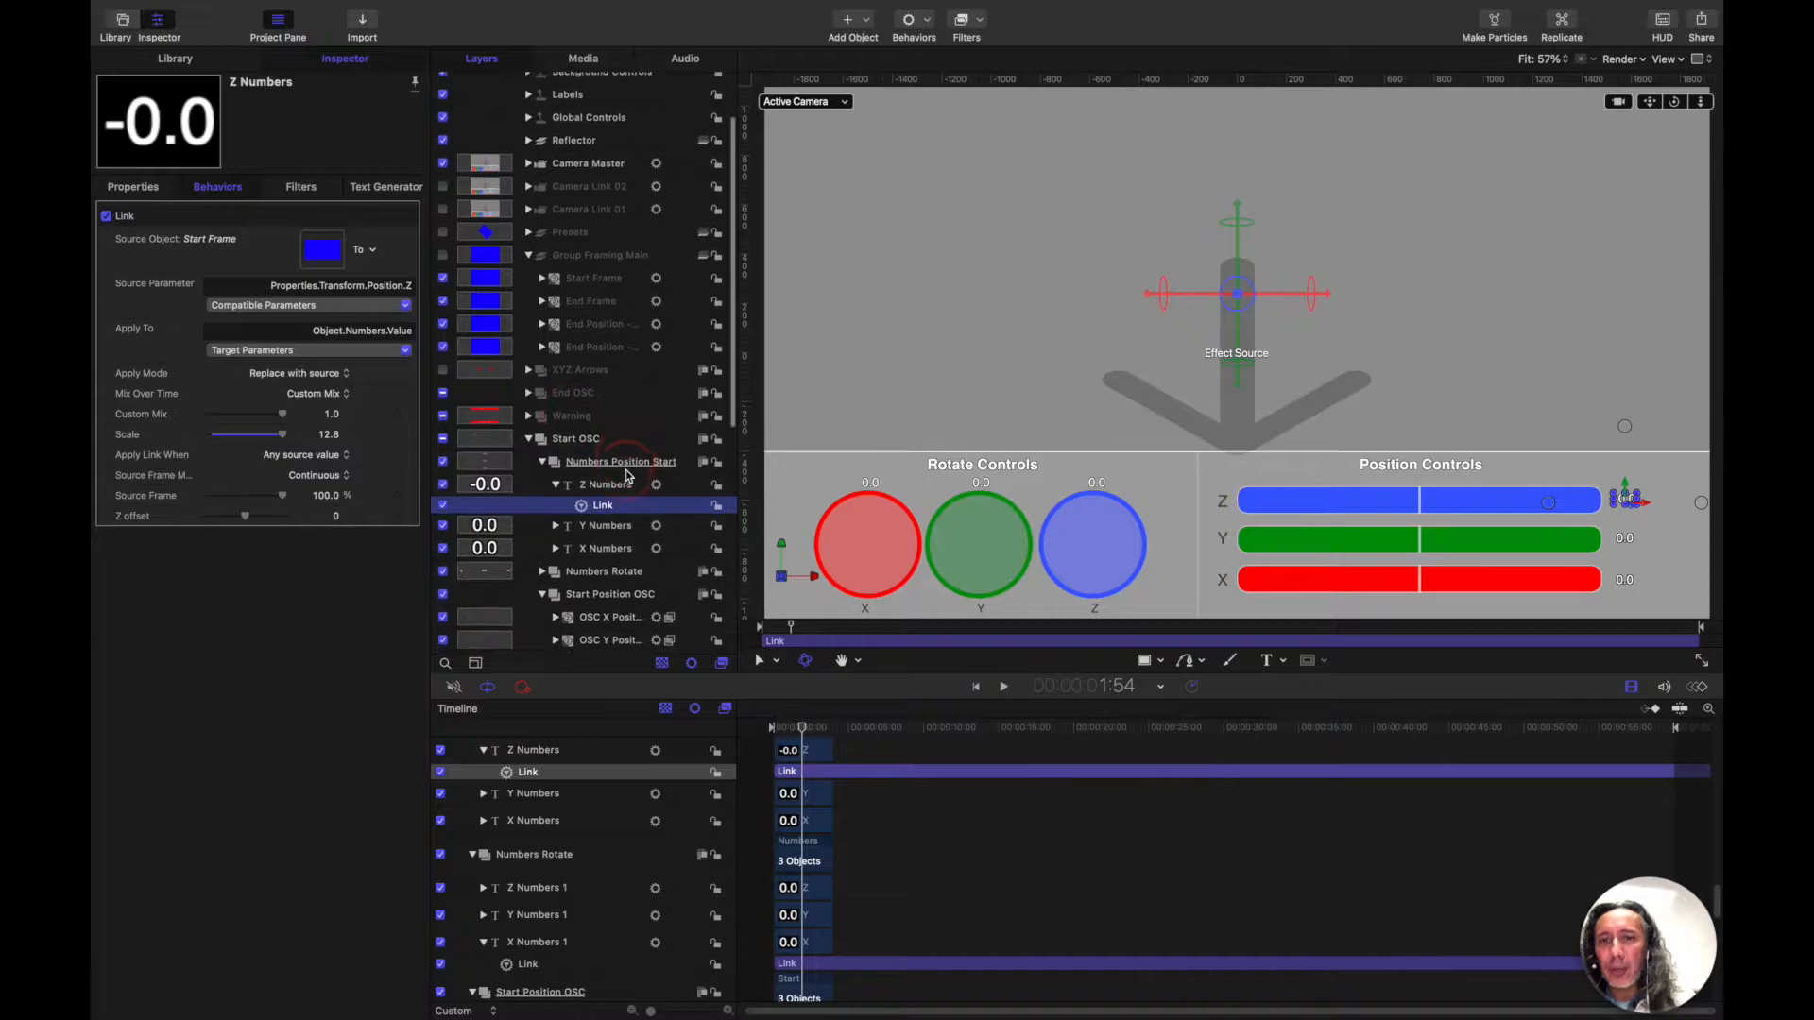
Step: Examine the Numbers generator's Value parameter on the Z Numbers text layer
left_click(583, 464)
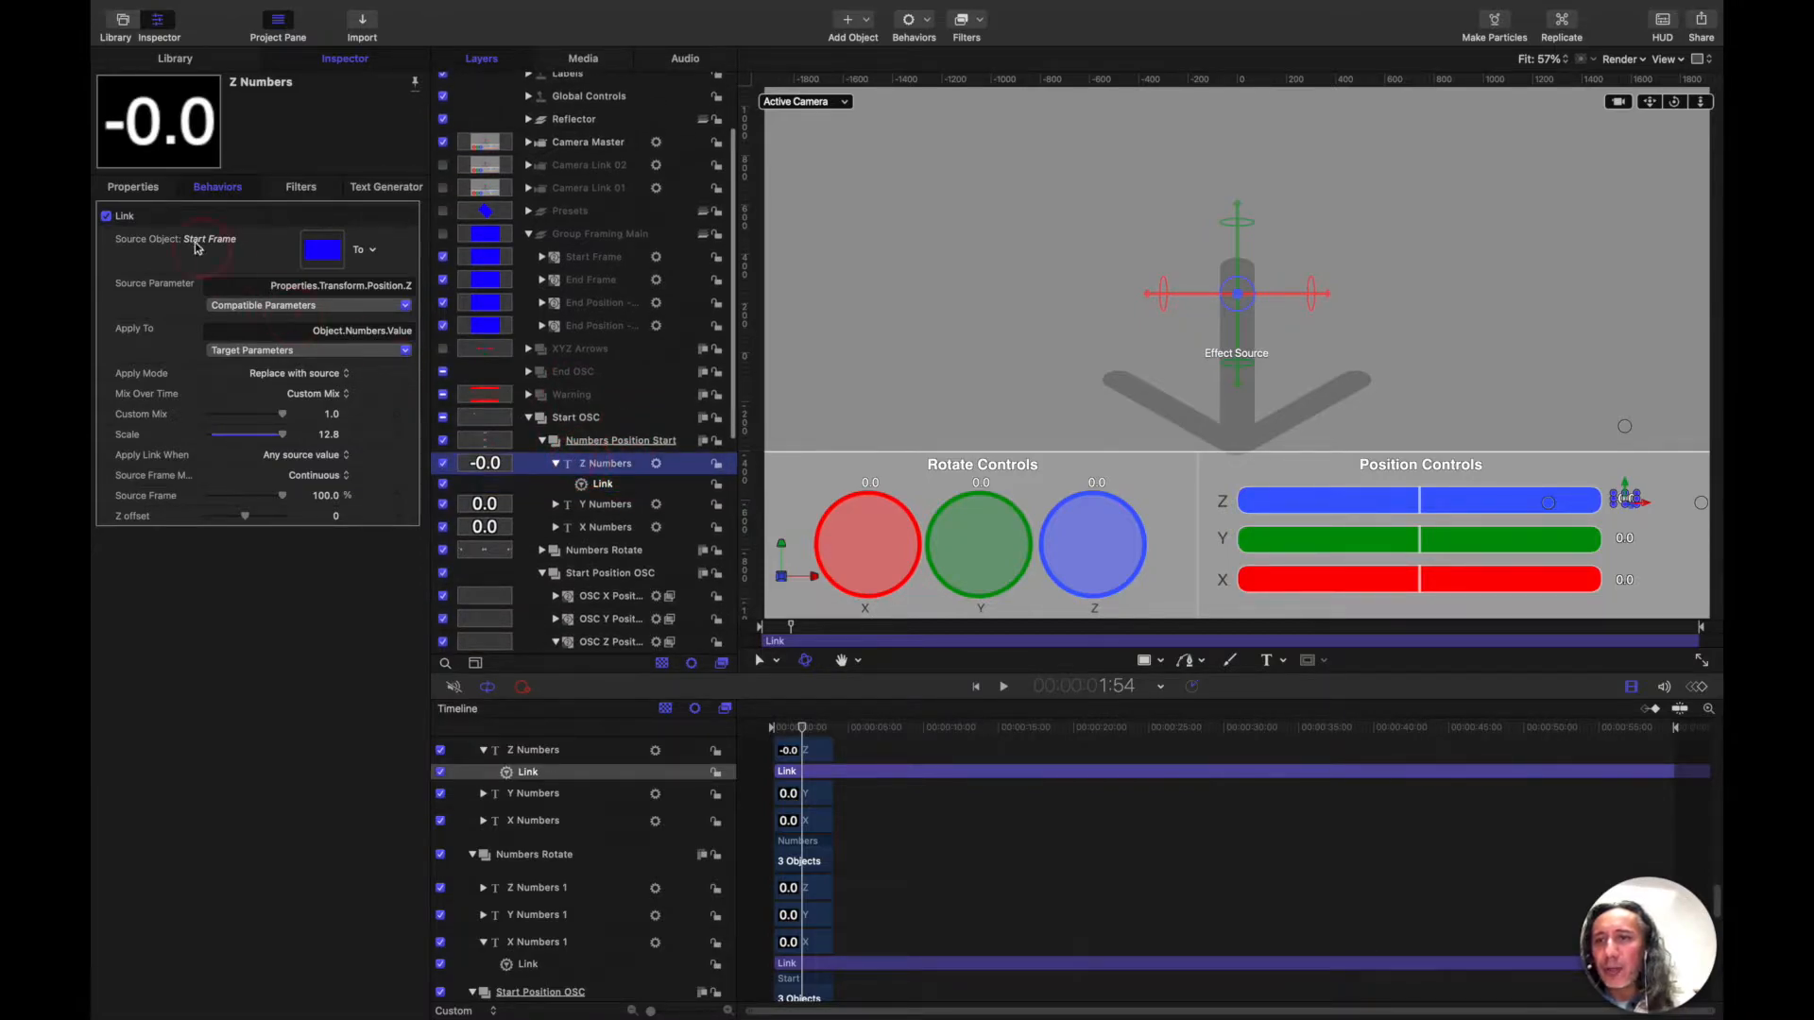
left_click(375, 188)
left_click(334, 276)
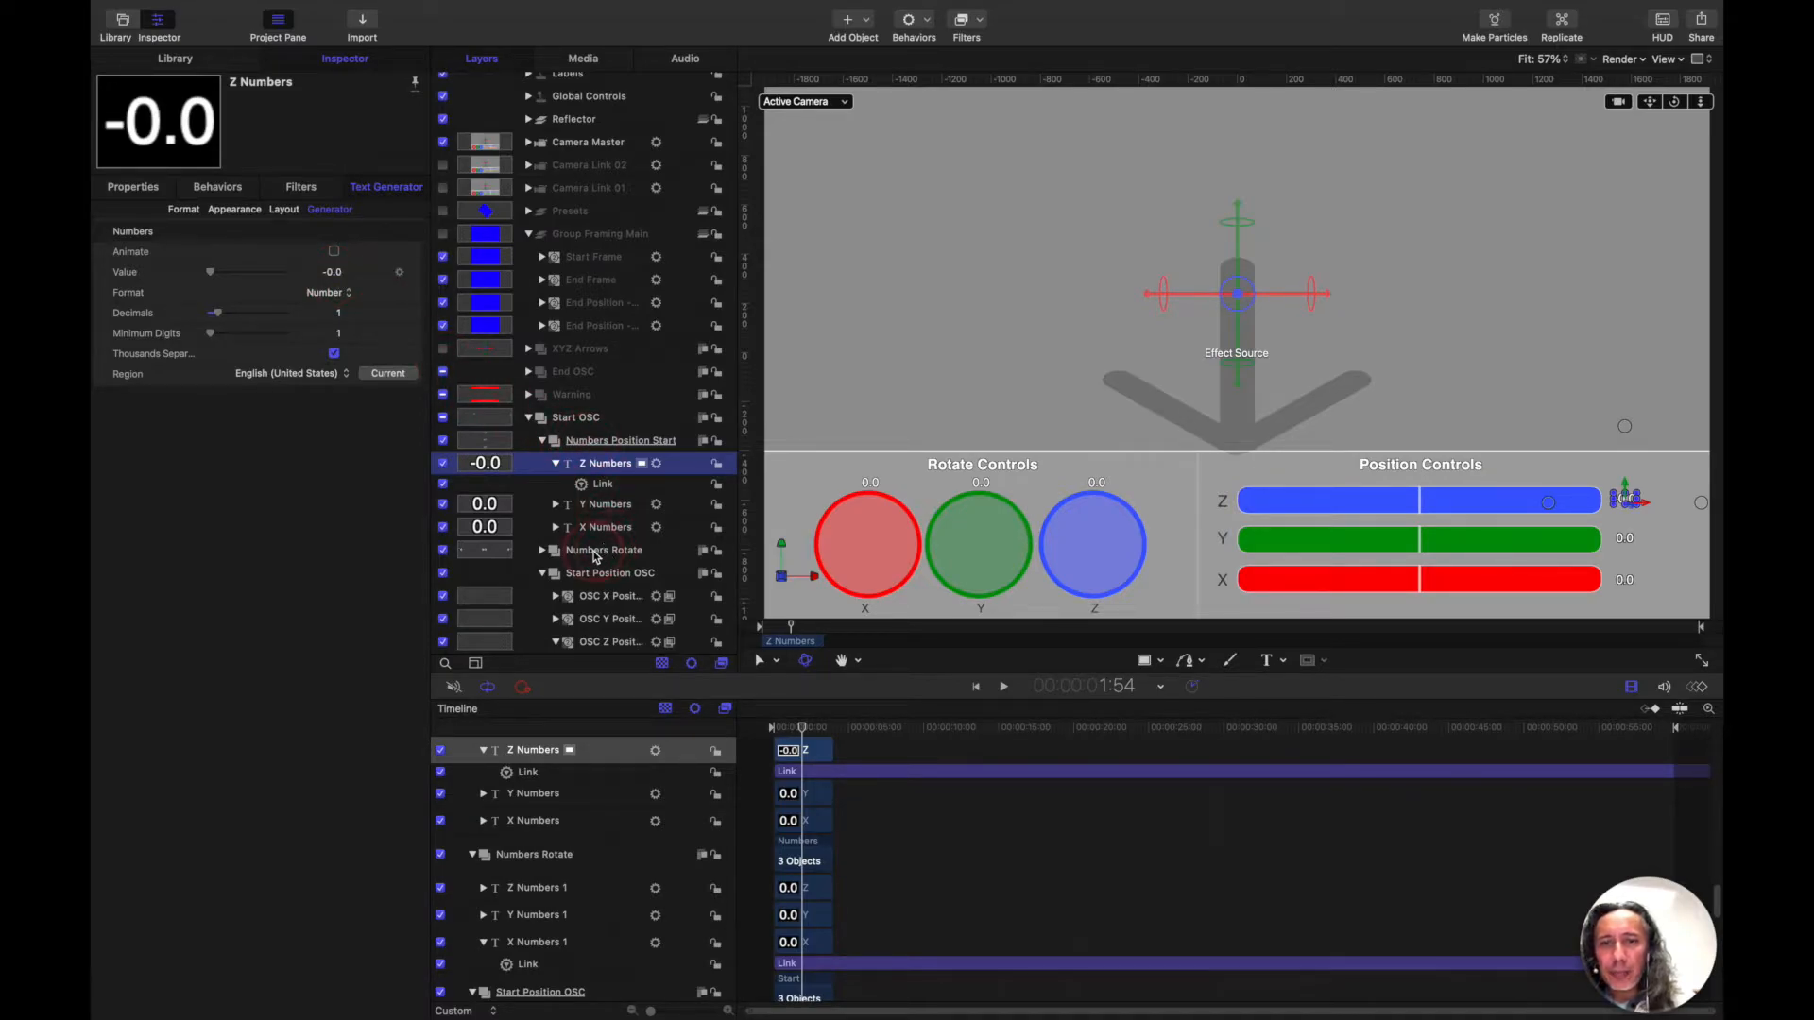
Step: Try moving the OSC Z Position Poke filter's center to about -1,003 and back across the slider, and undo the moves
scroll(597, 593, "down", 3)
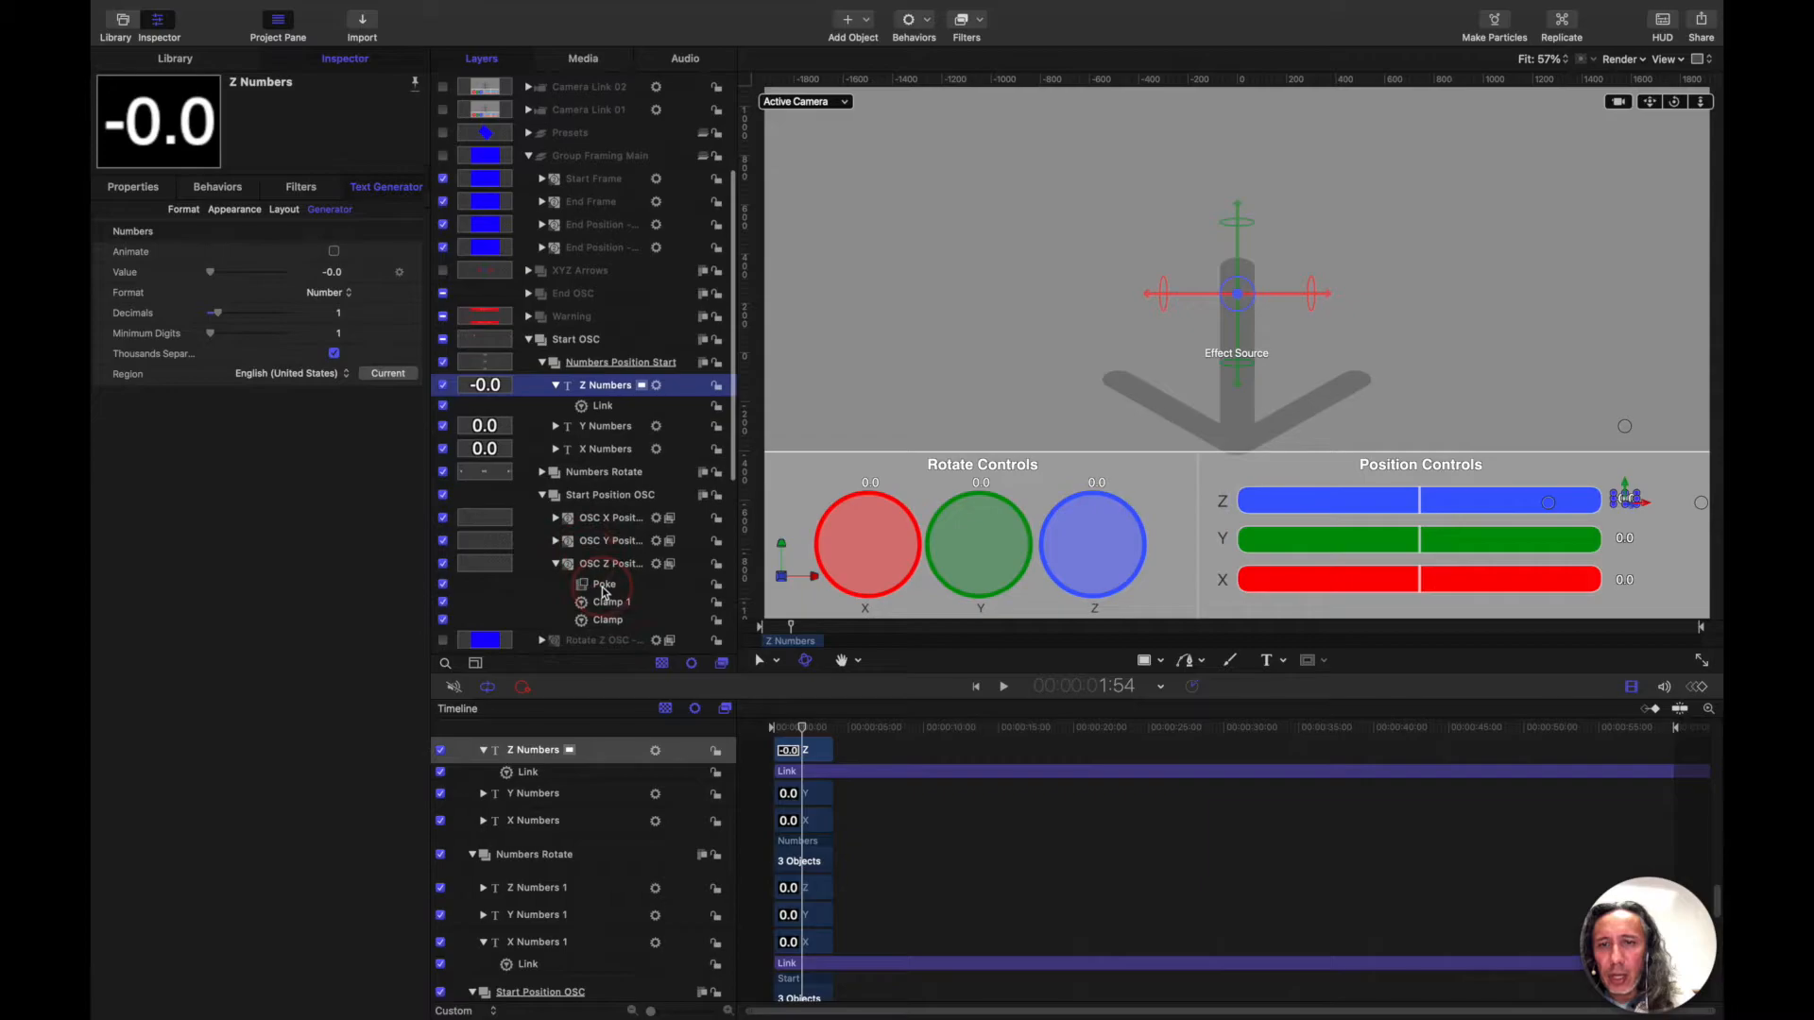
left_click(605, 586)
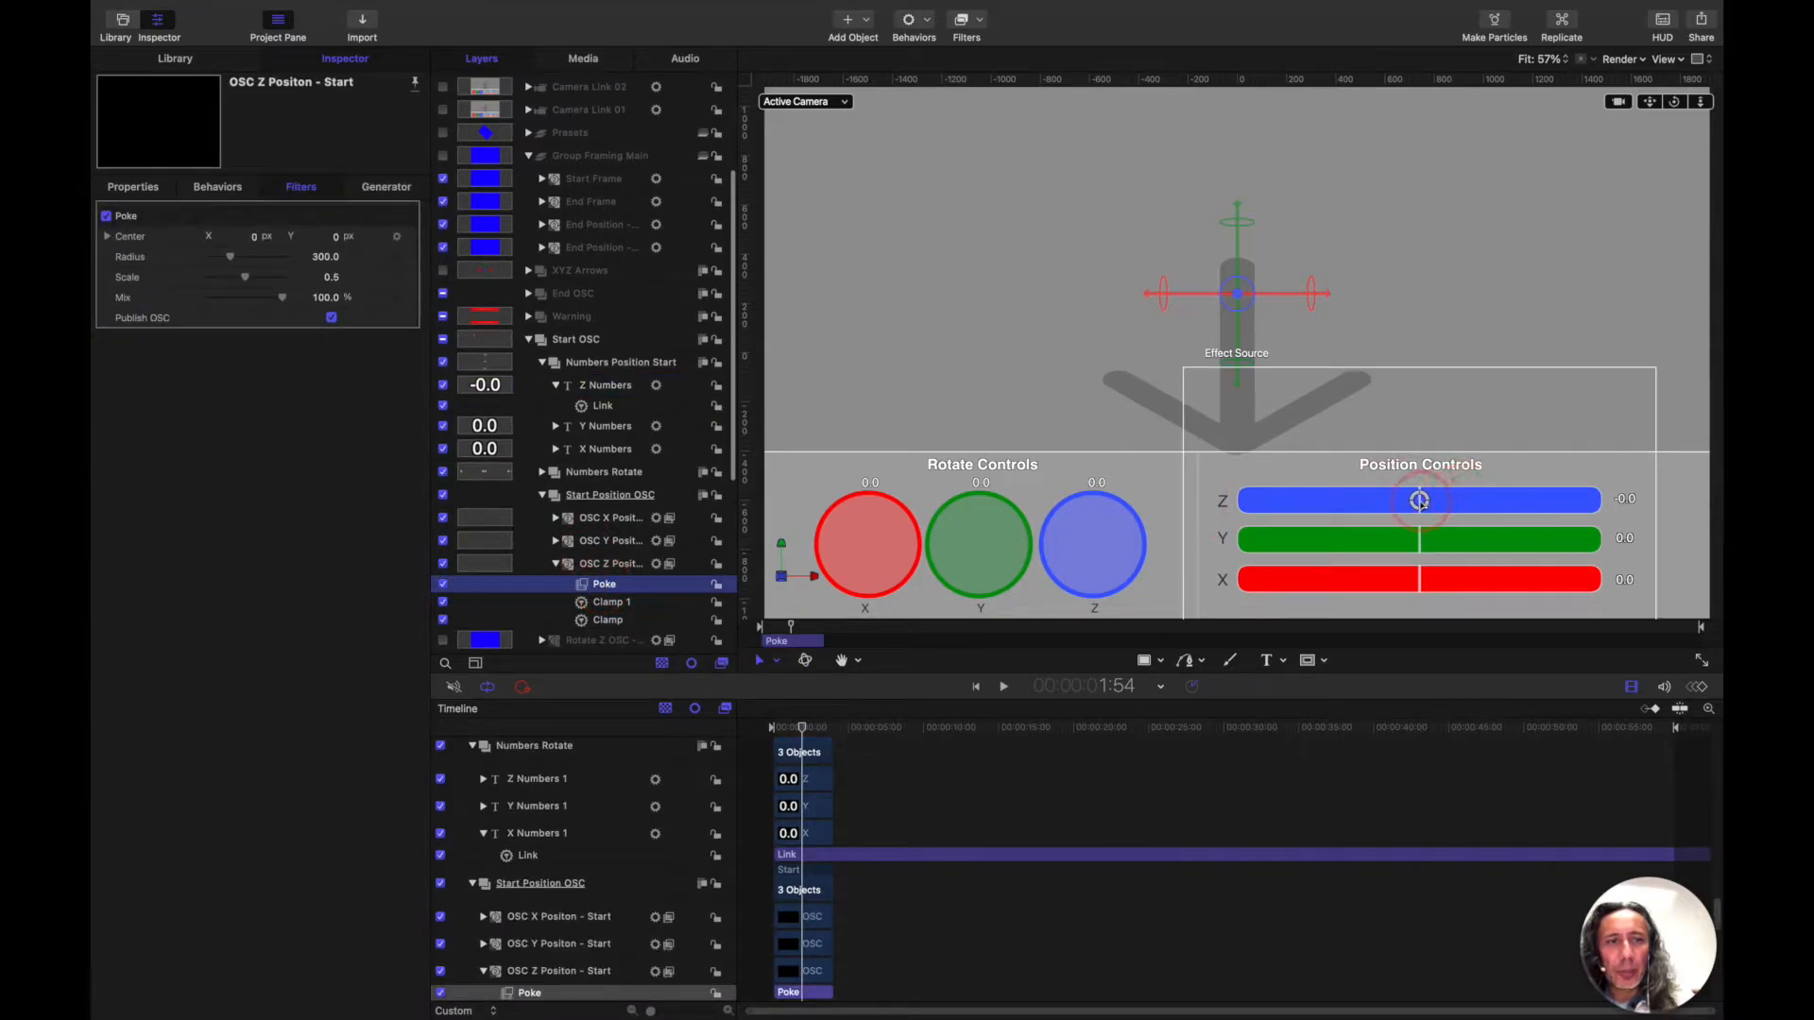
left_click_drag(1419, 500, 1296, 500)
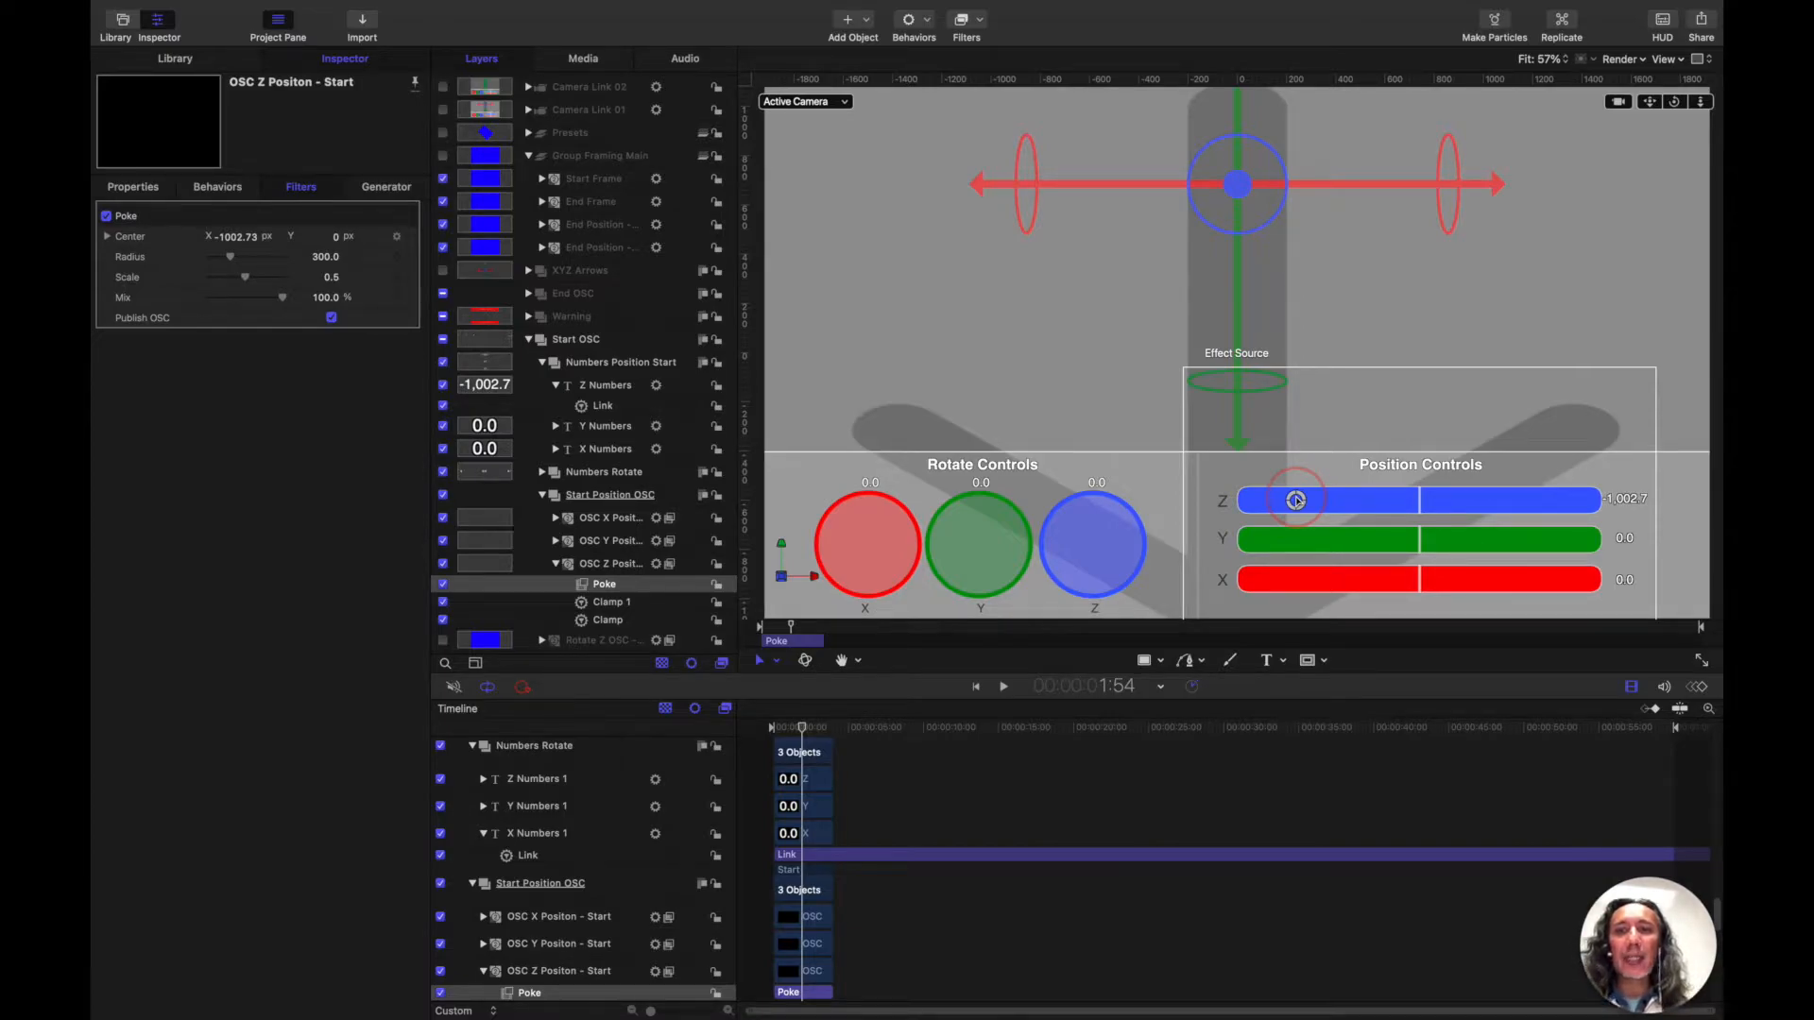
left_click_drag(1296, 500, 1425, 502)
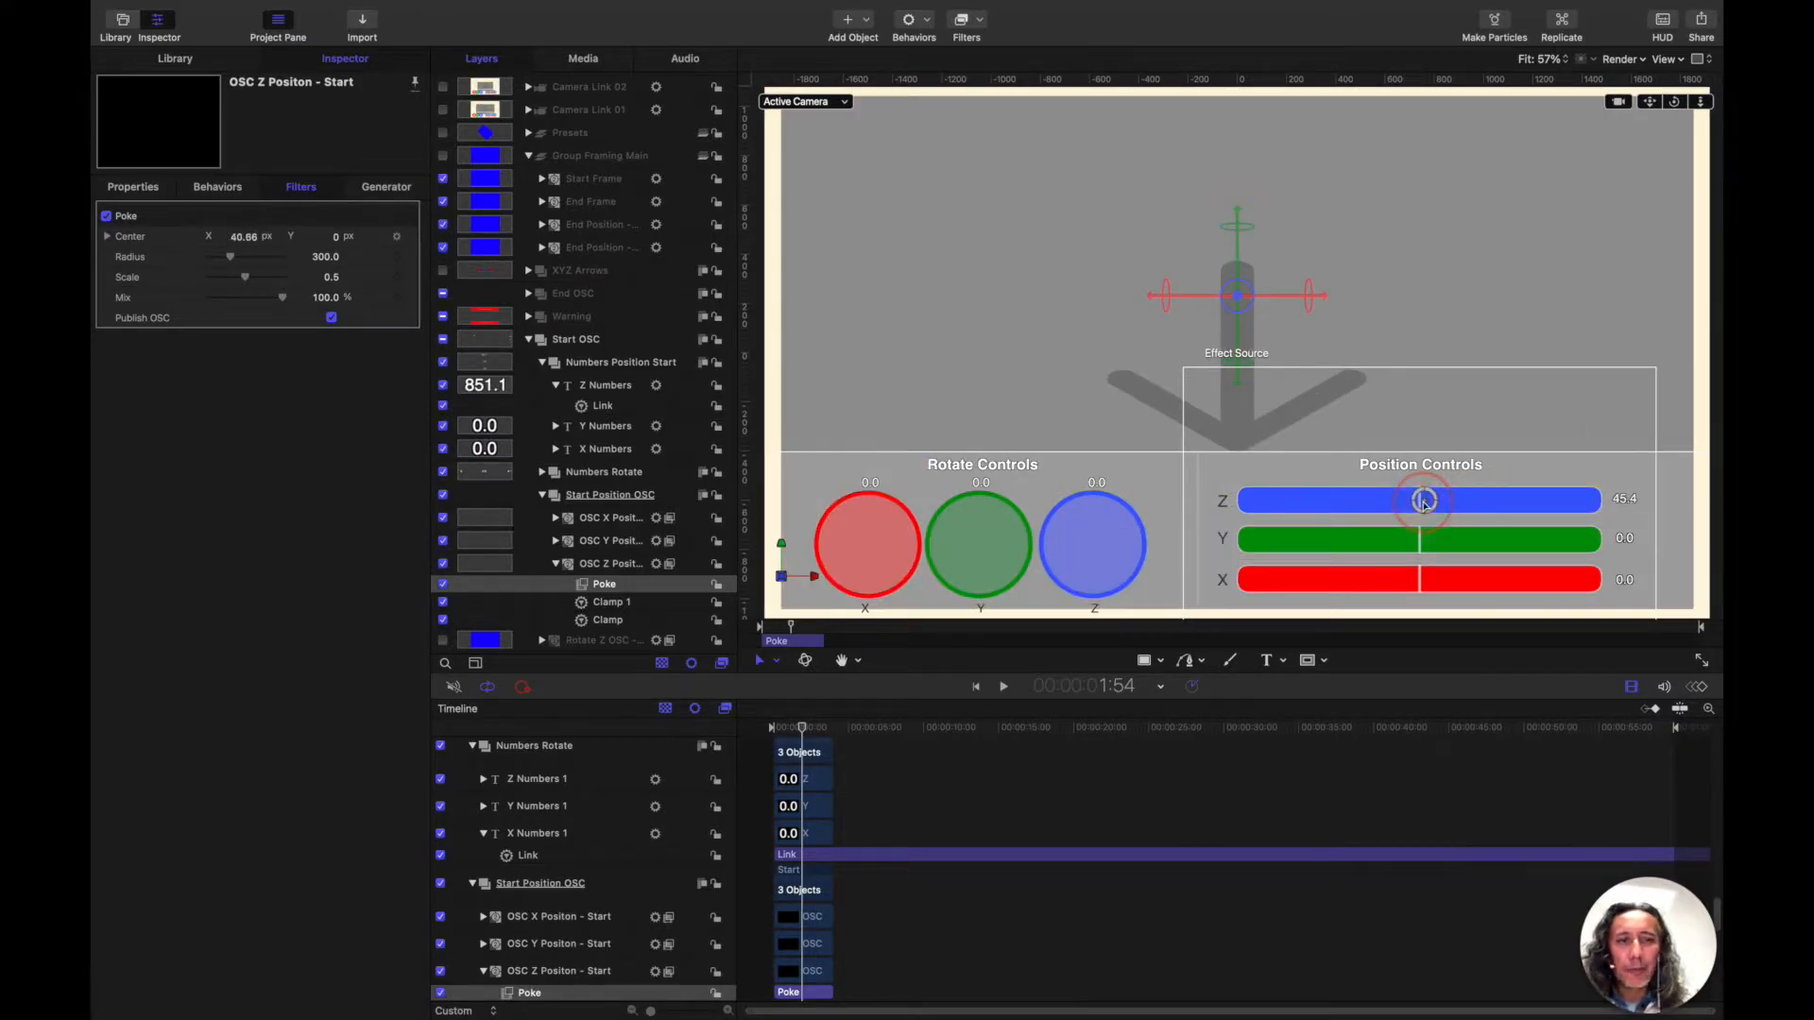
key("super+z")
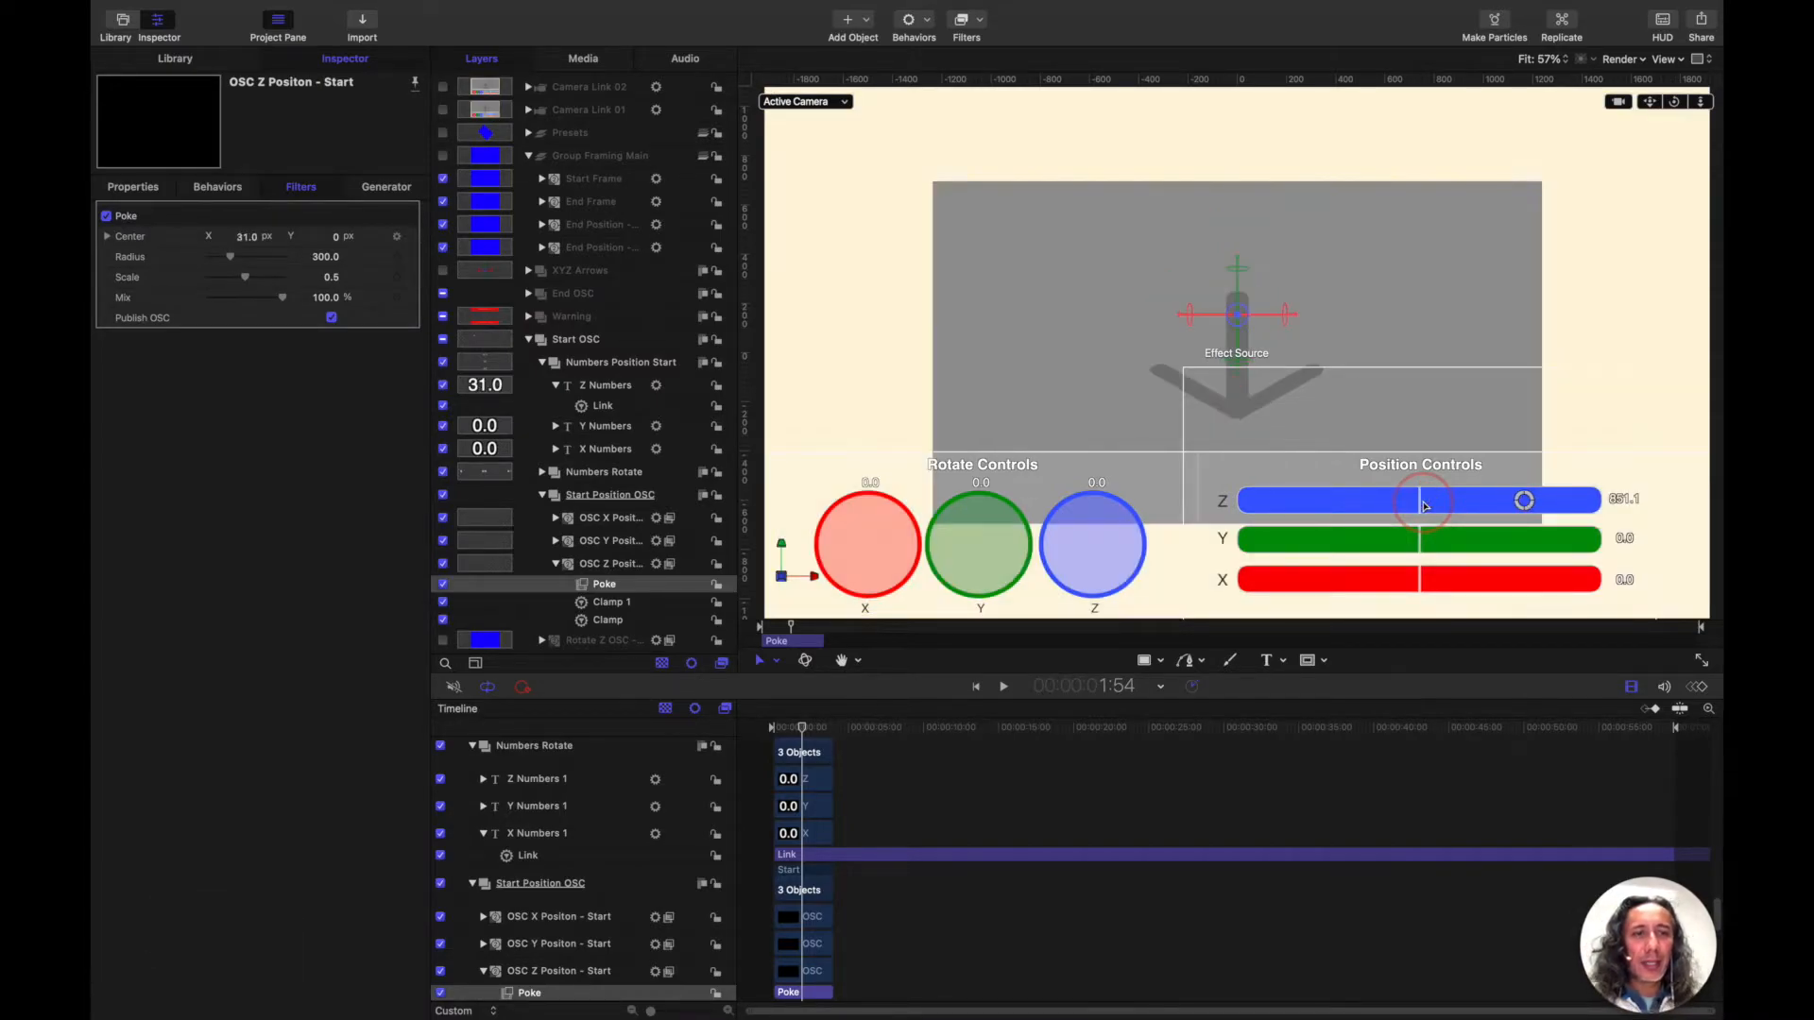
key("super+z")
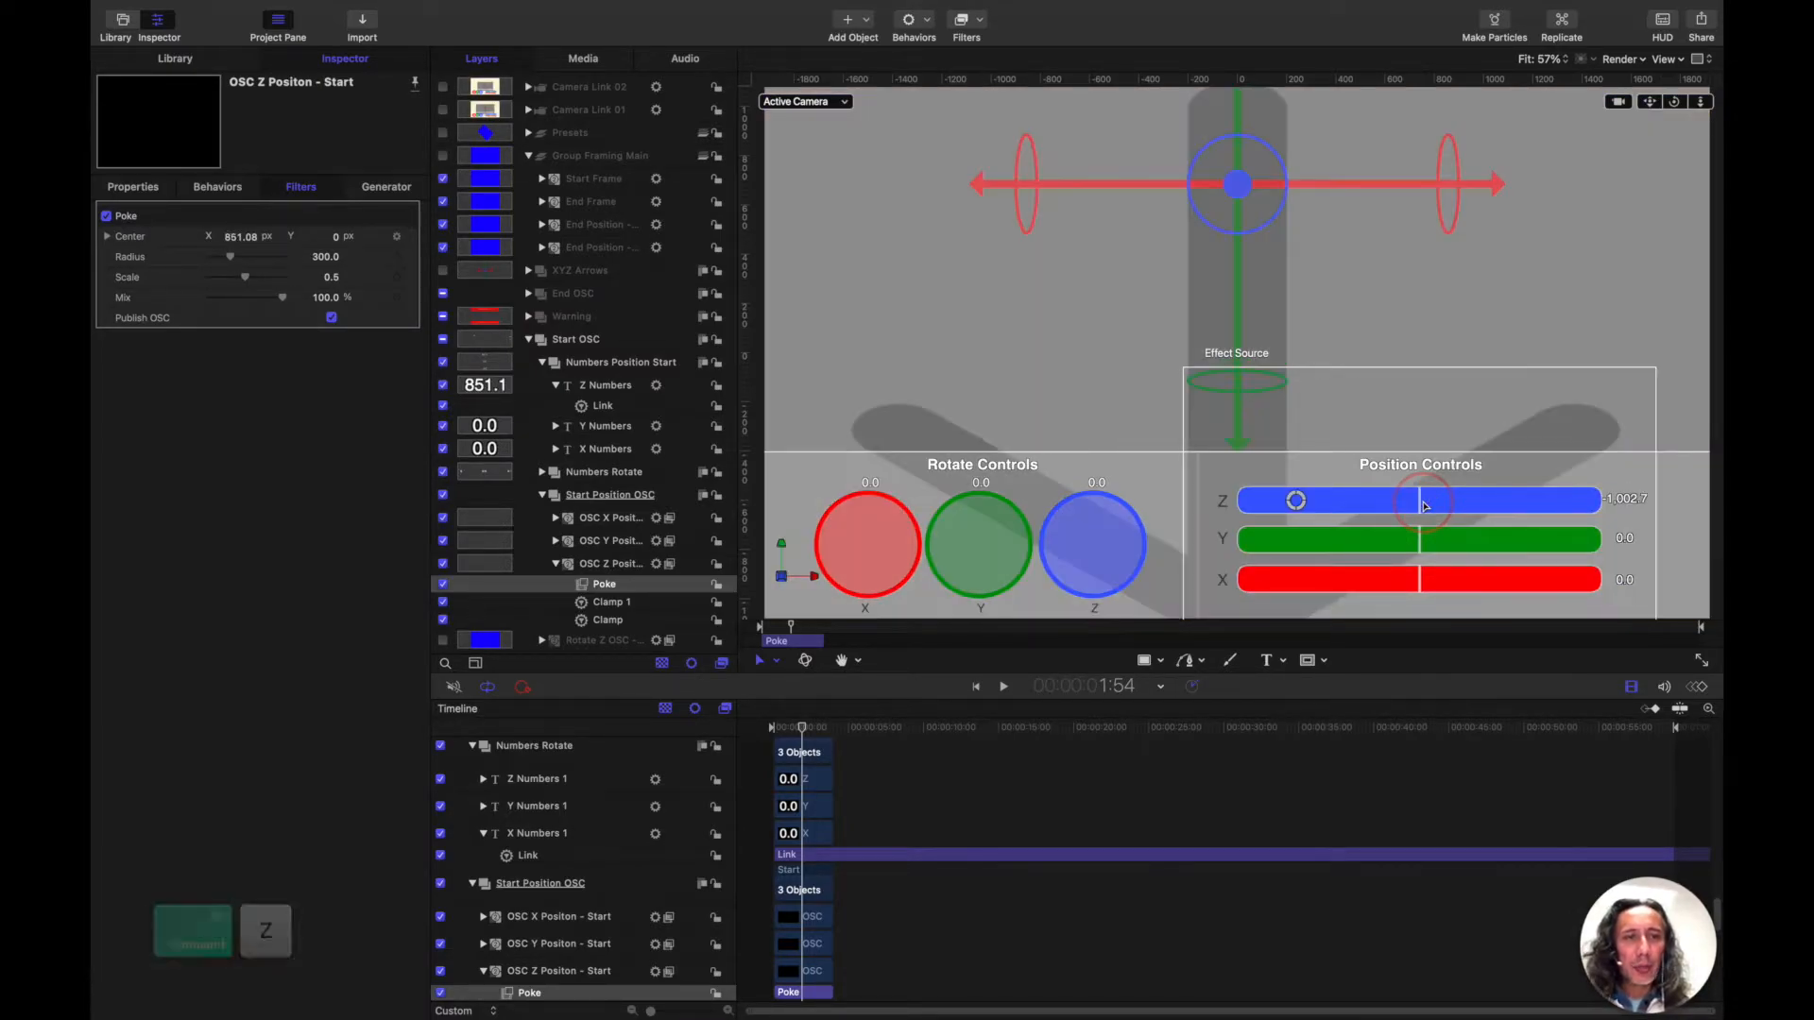
key("super+z")
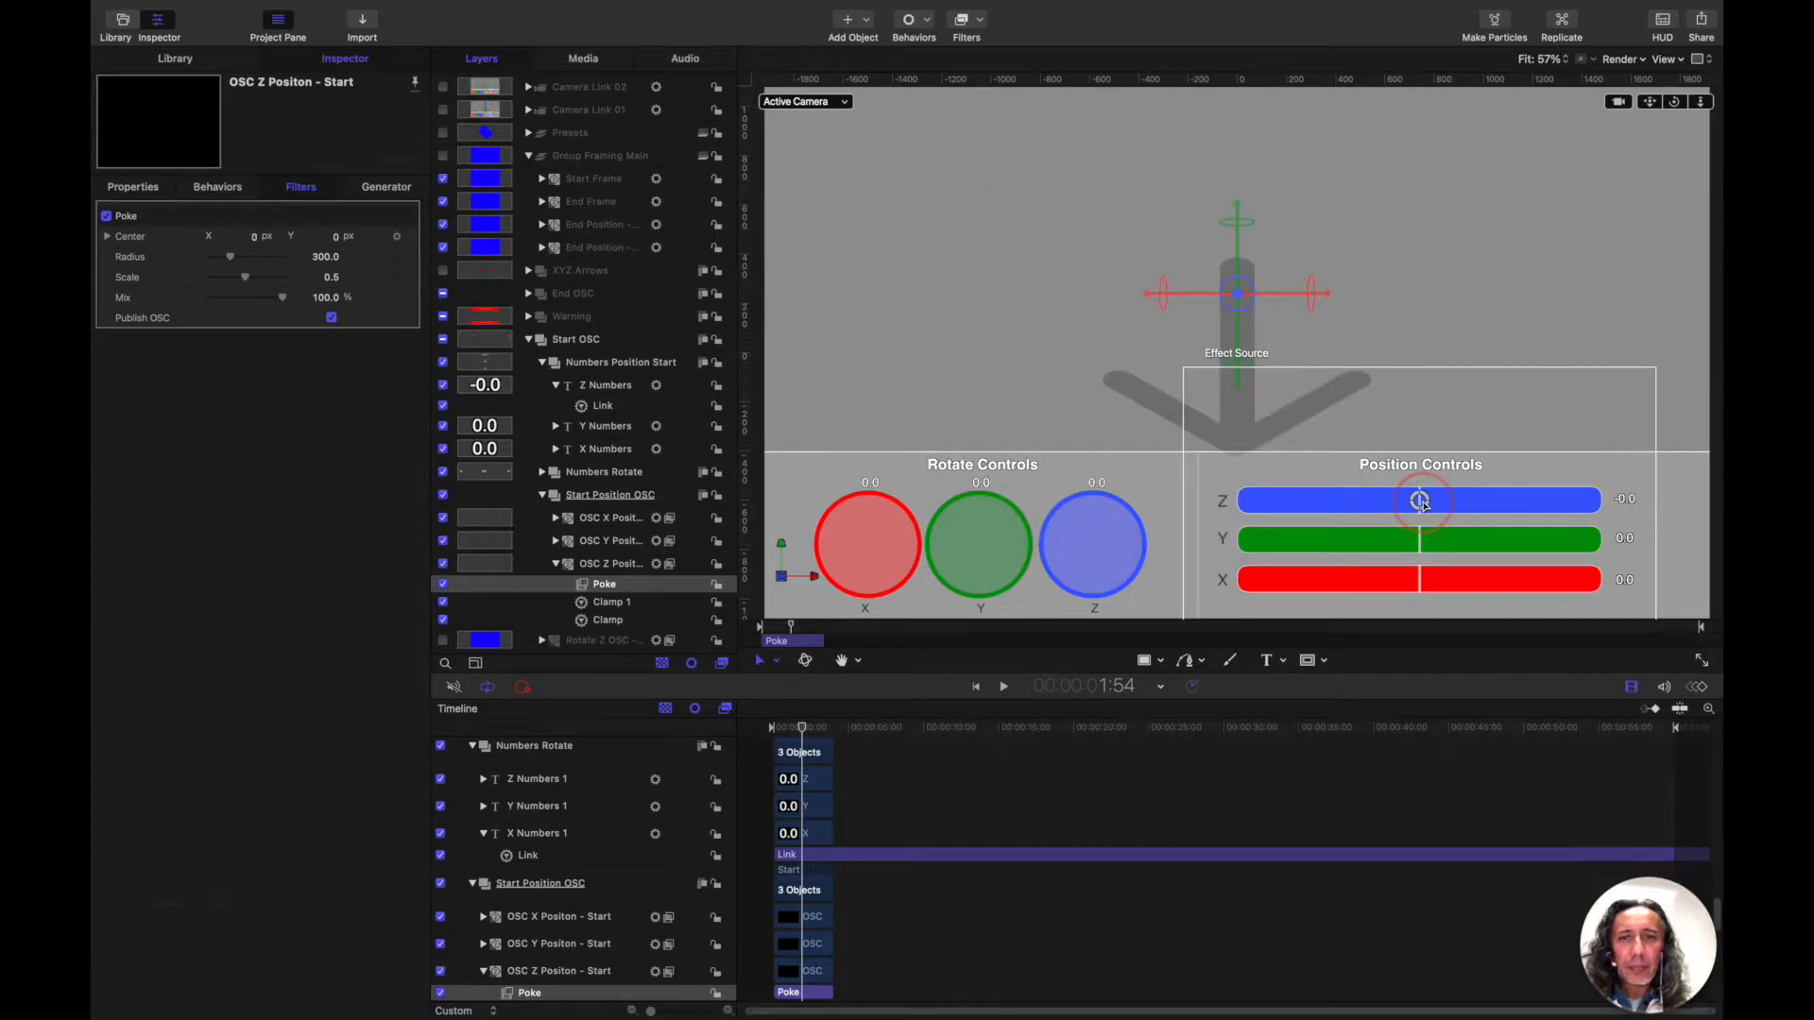
Step: Try moving the Z slider's Poke control vertically and to its negative limit of about -1,344, and undo the move
scroll(615, 469, "down", 3)
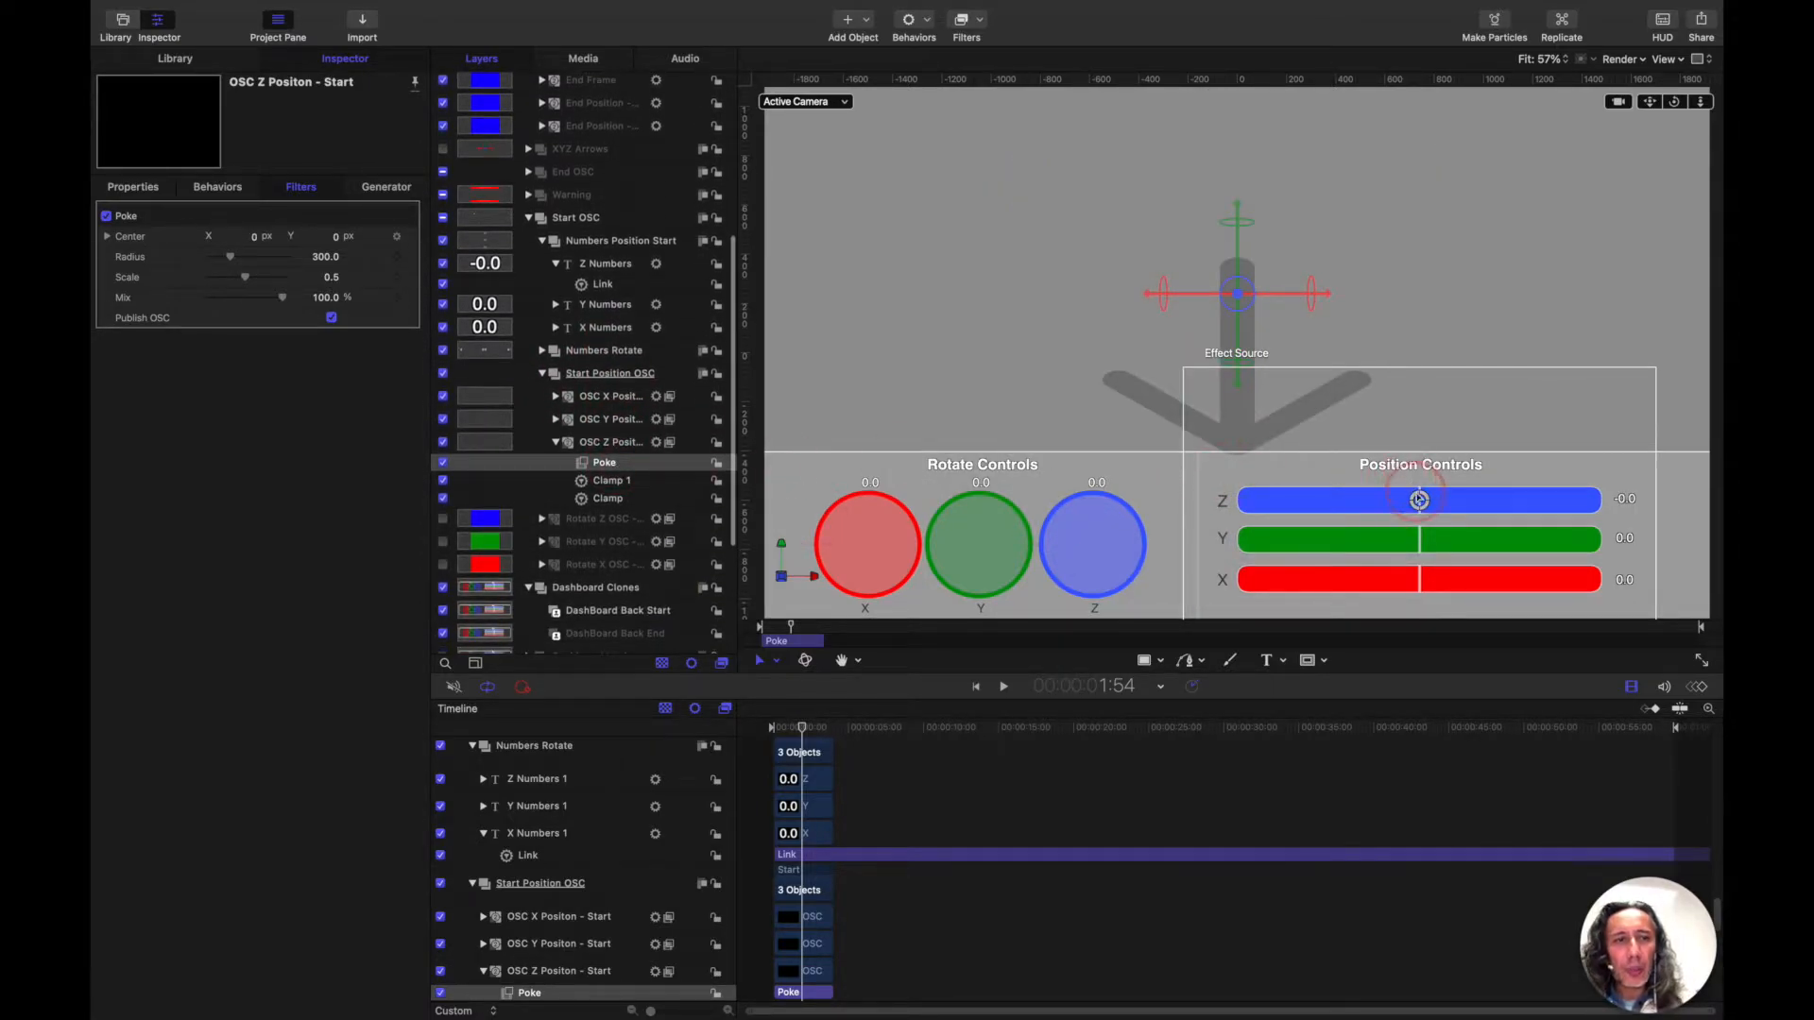
left_click(1420, 499)
left_click_drag(1420, 499, 1426, 311)
left_click(1414, 581)
left_click_drag(1419, 500, 1219, 502)
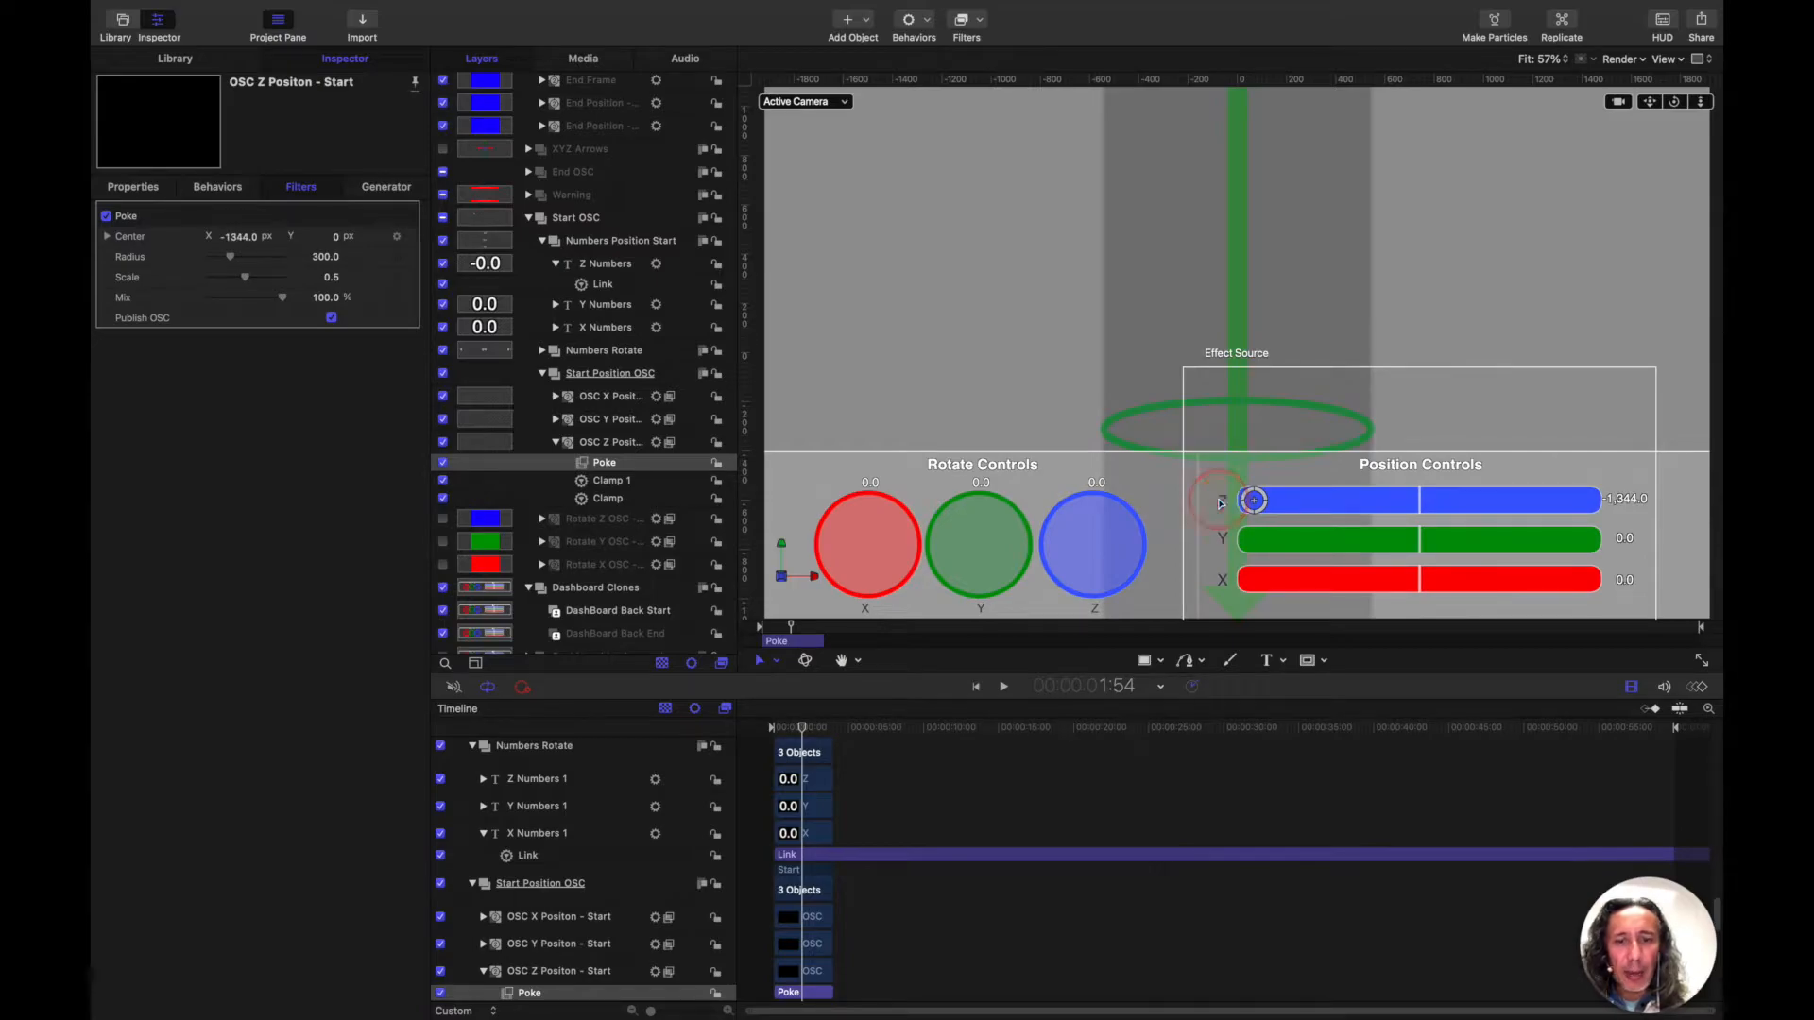
key("super+z")
Step: Examine the minimum and maximum limits of the two Clamp behaviors applied to the Poke filter's Center X and Center Y
left_click(597, 486)
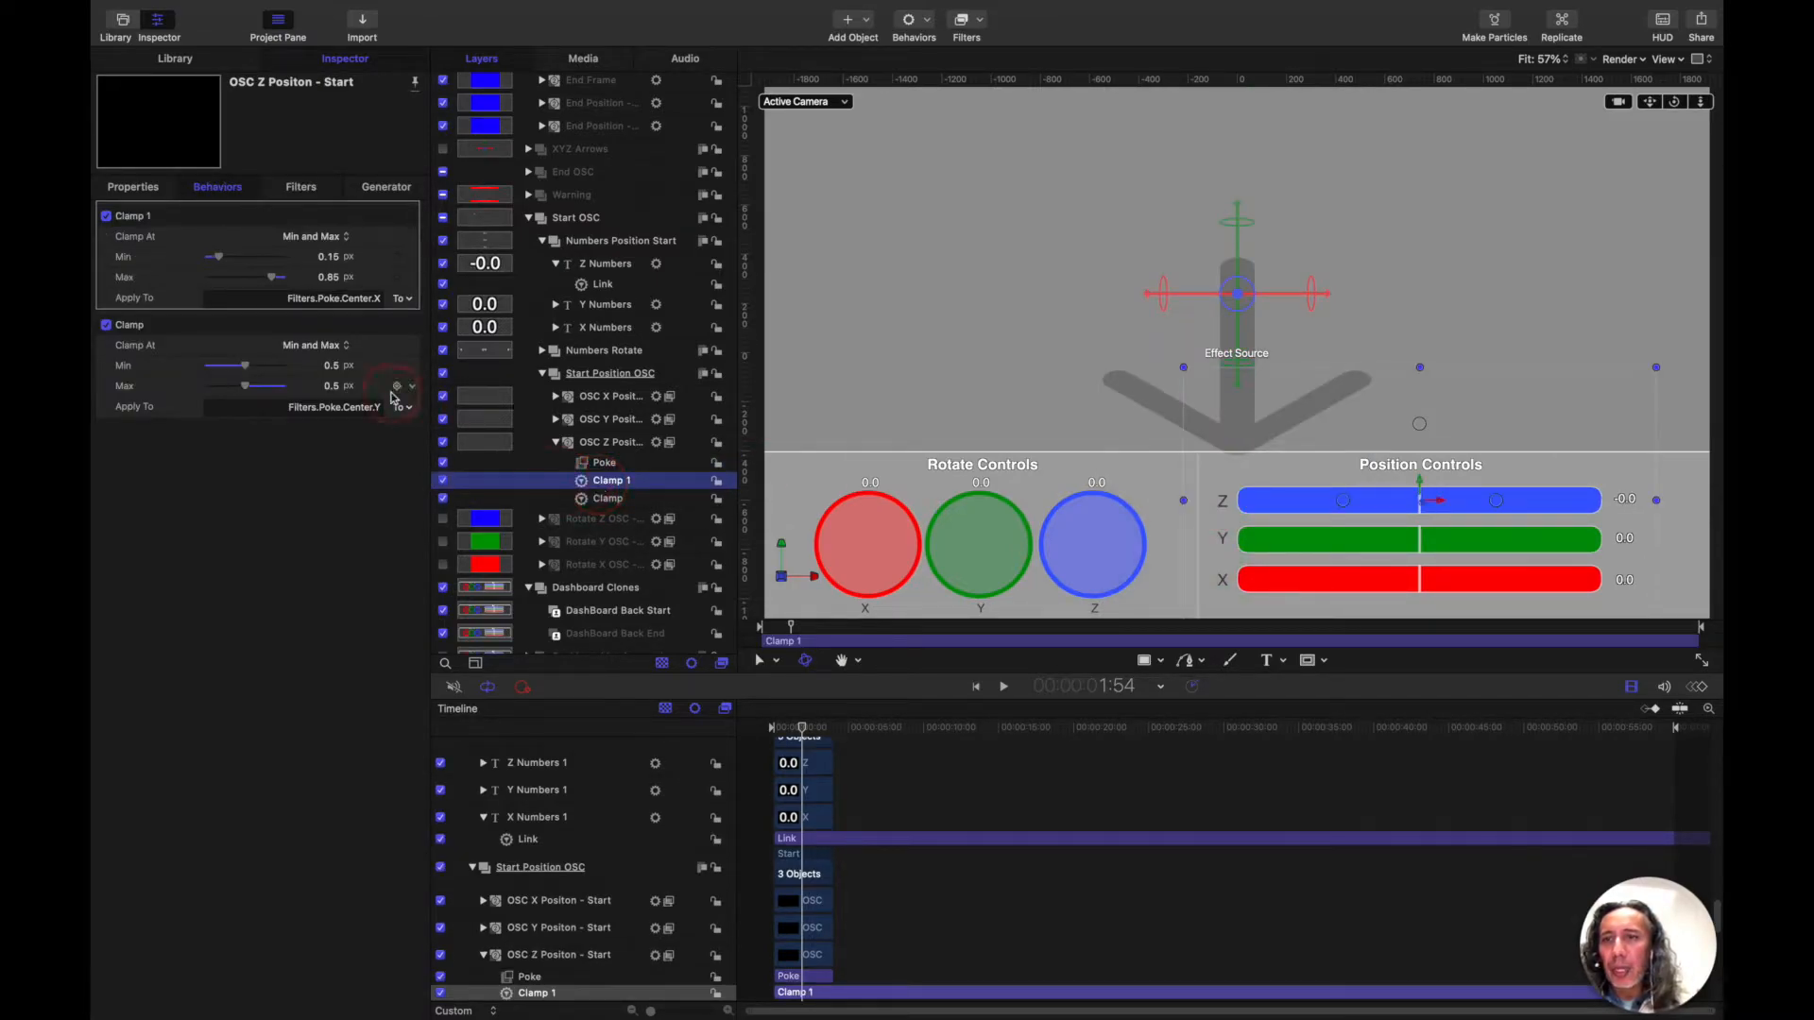
left_click(330, 269)
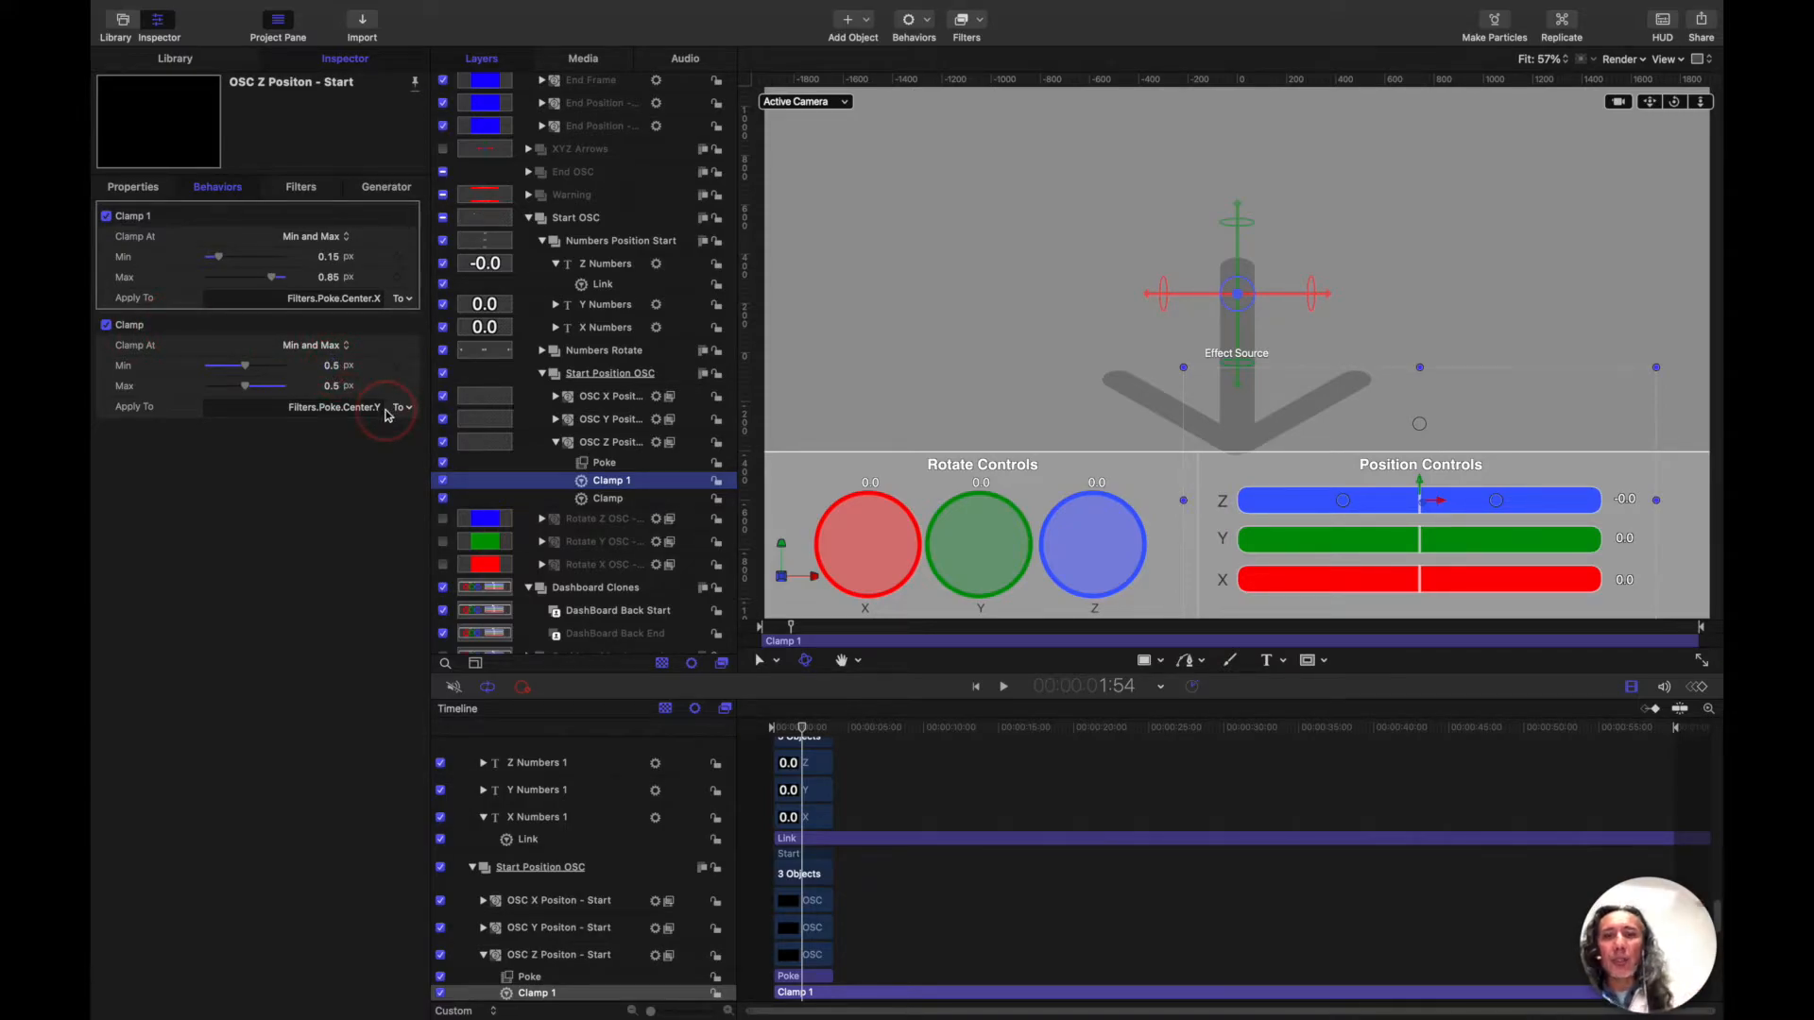
Step: Test the clamped Poke control by moving it to the Z slider's positive limit, and undo the moves
left_click(586, 459)
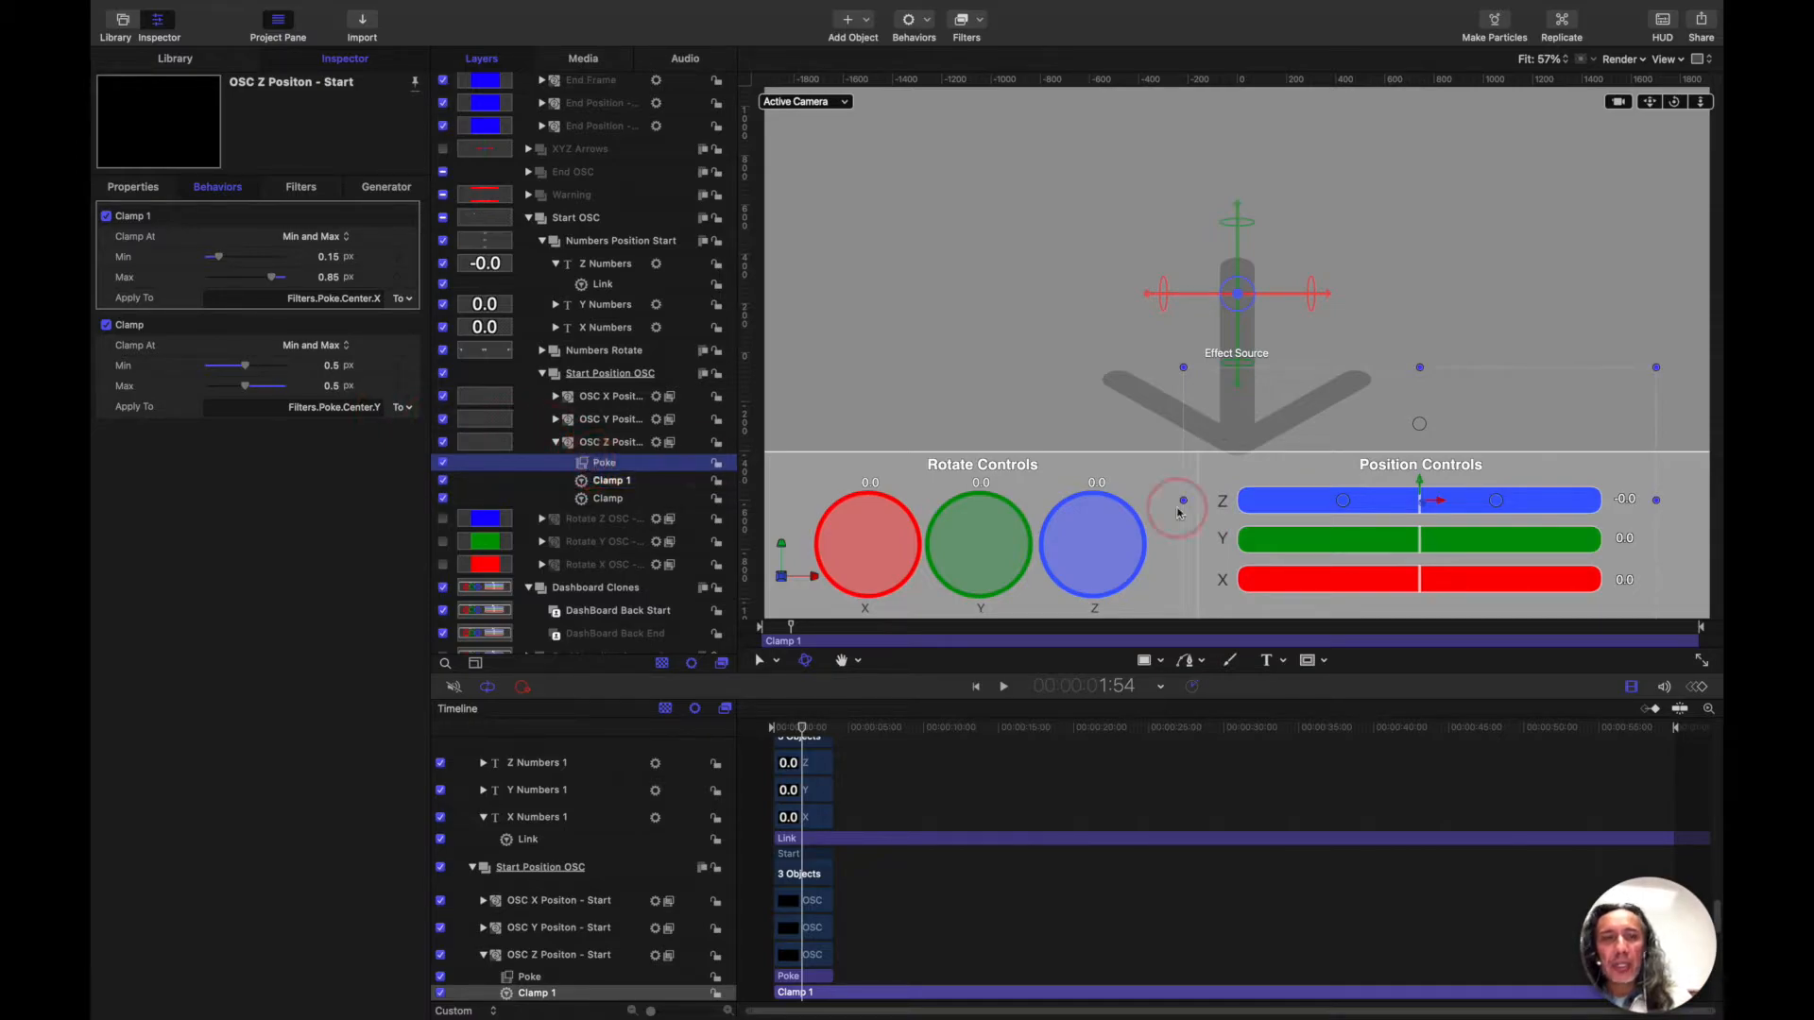
left_click(1420, 500)
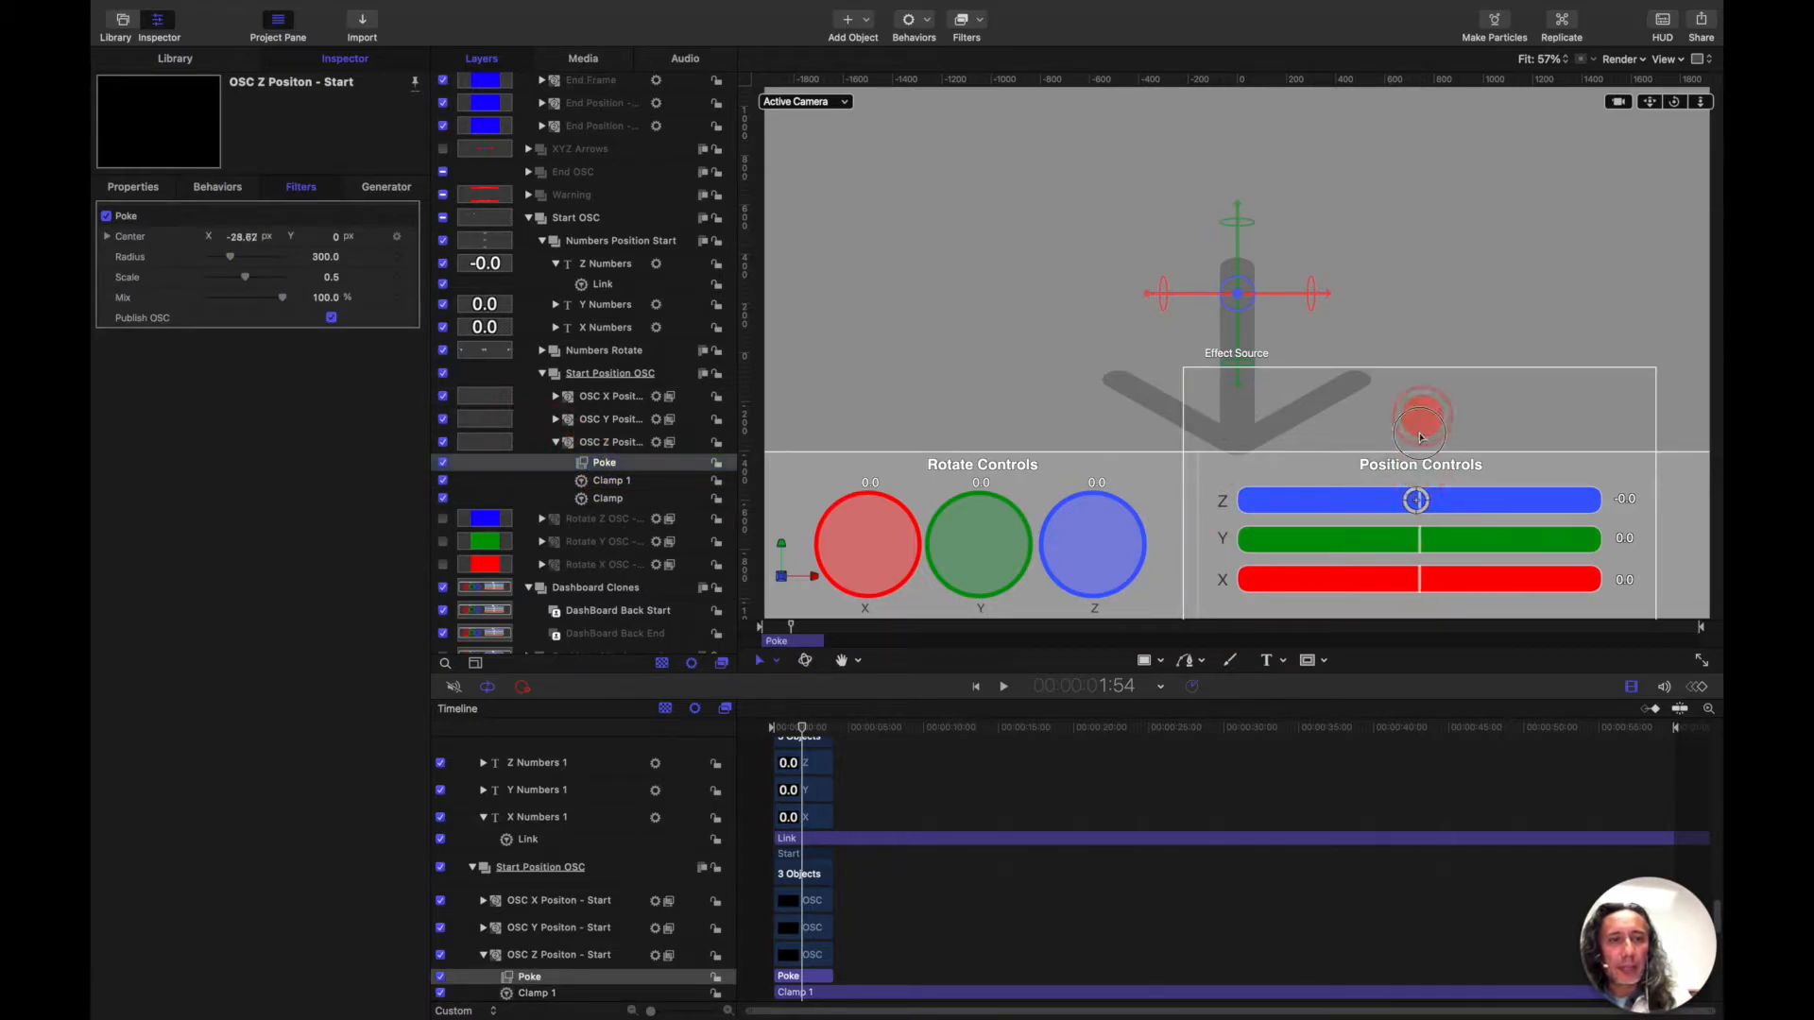
left_click_drag(1413, 501, 1609, 505)
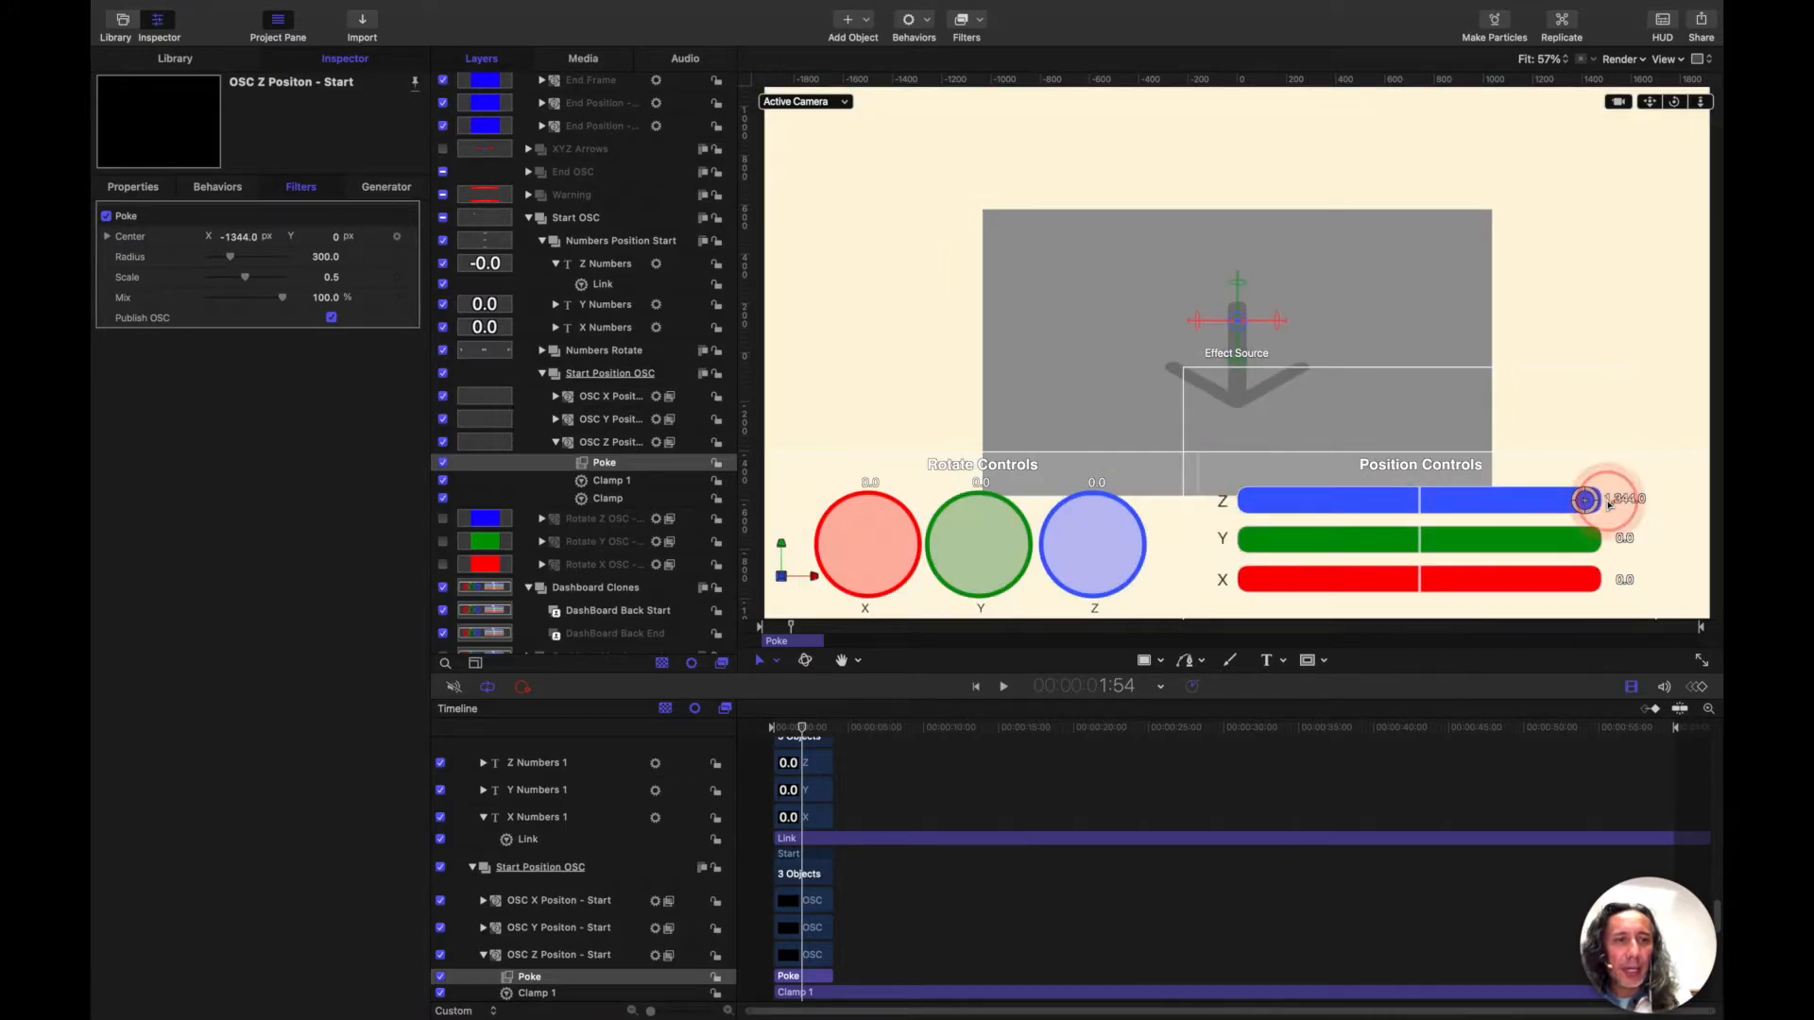
key("super+z")
key("super+z")
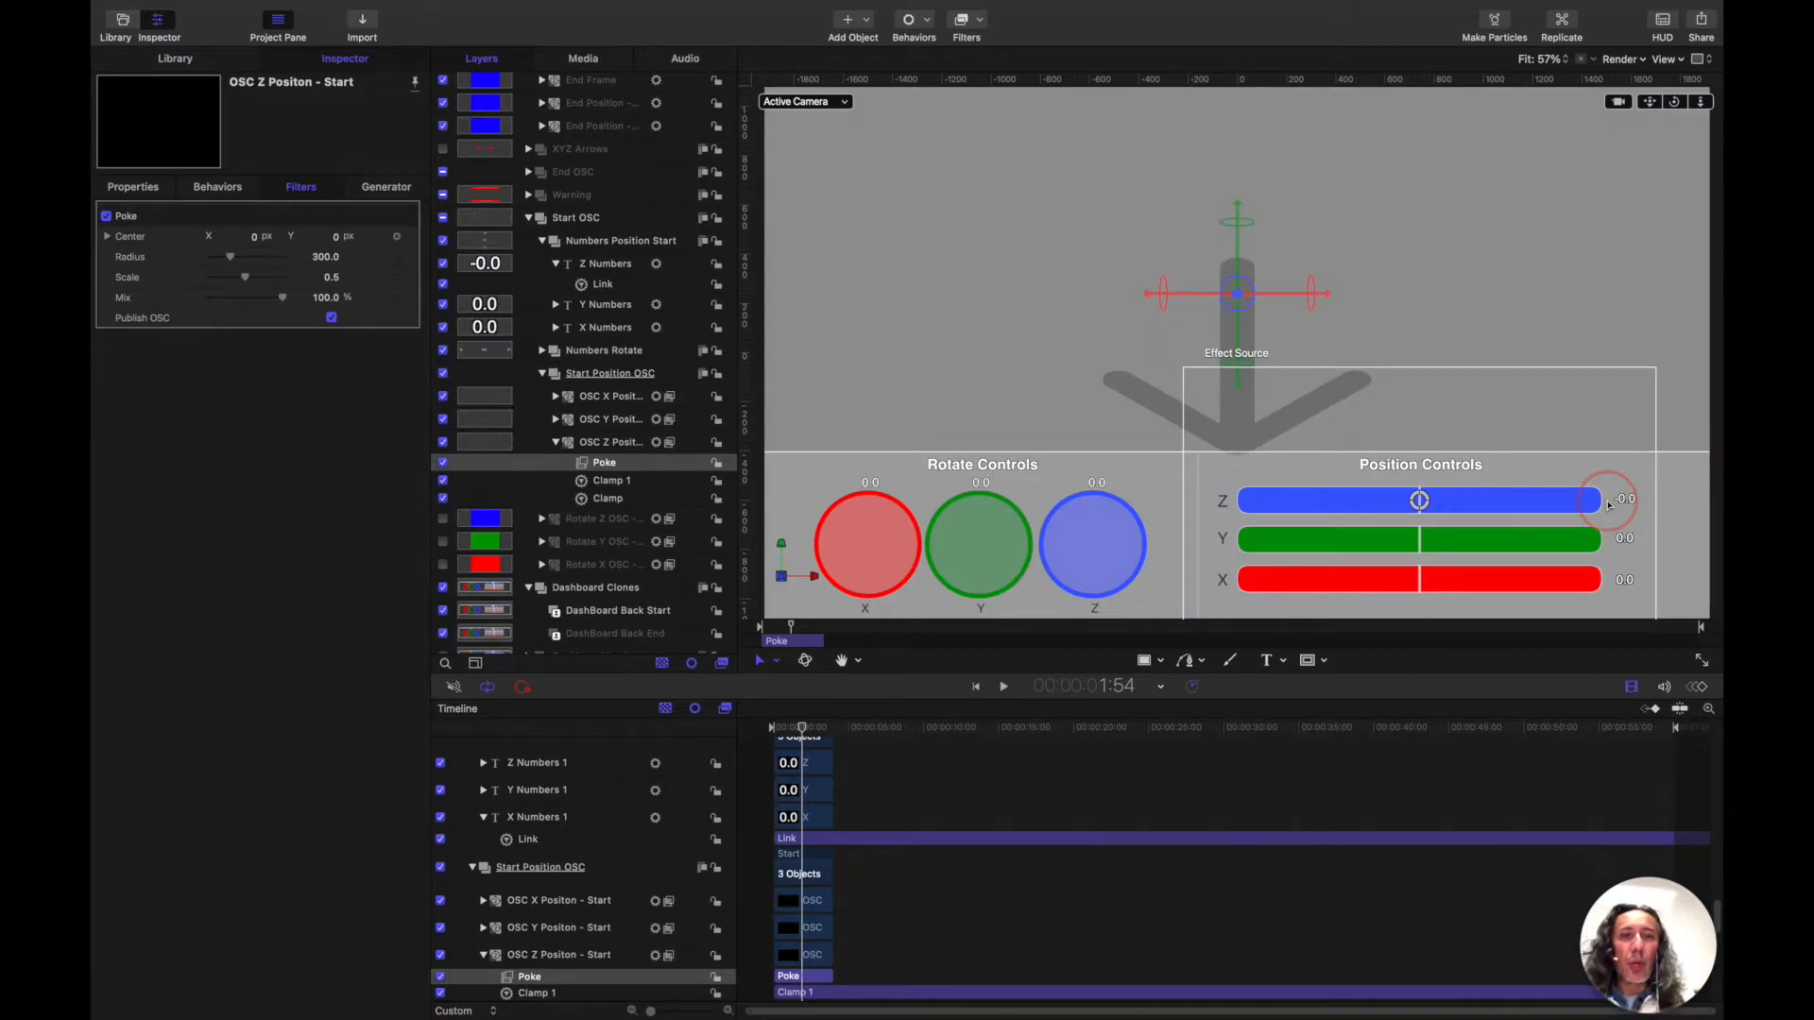
Step: Try rotating the Twirl Z filter of the Rotate Z OSC - Start layer to about 76.2° with its on-screen control, and undo the rotation
scroll(599, 408, "down", 2)
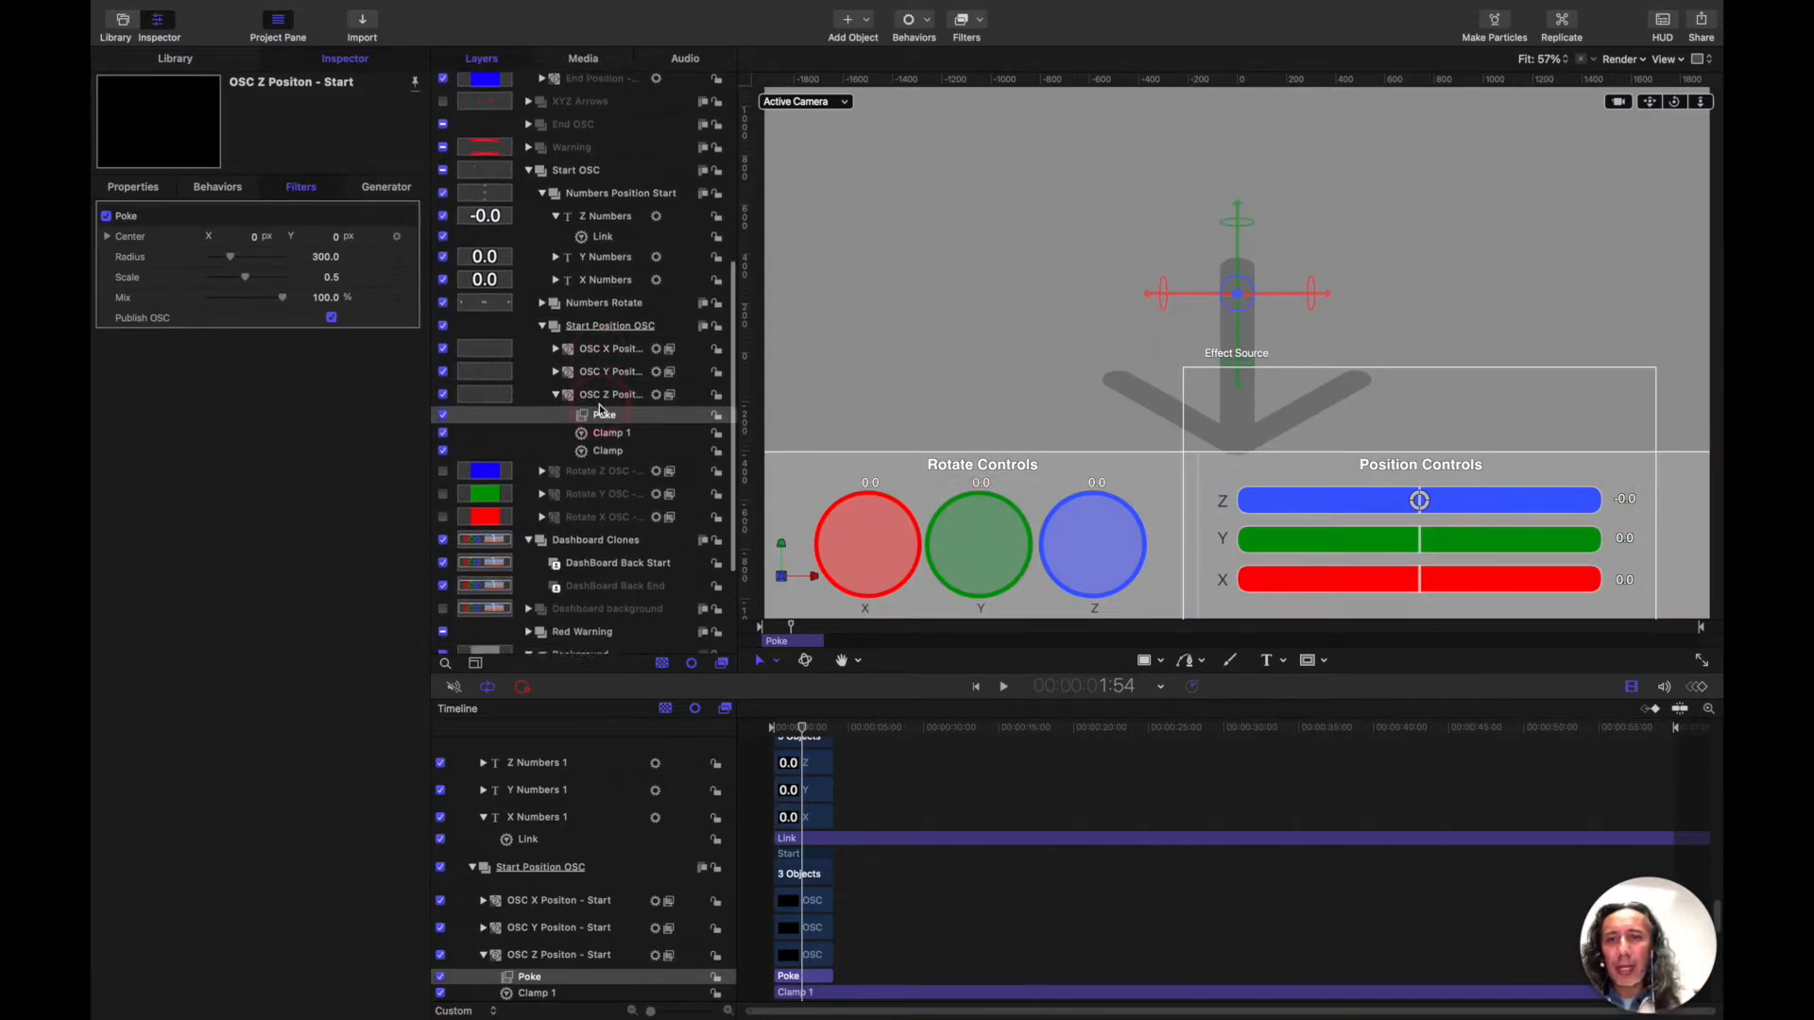
left_click(542, 462)
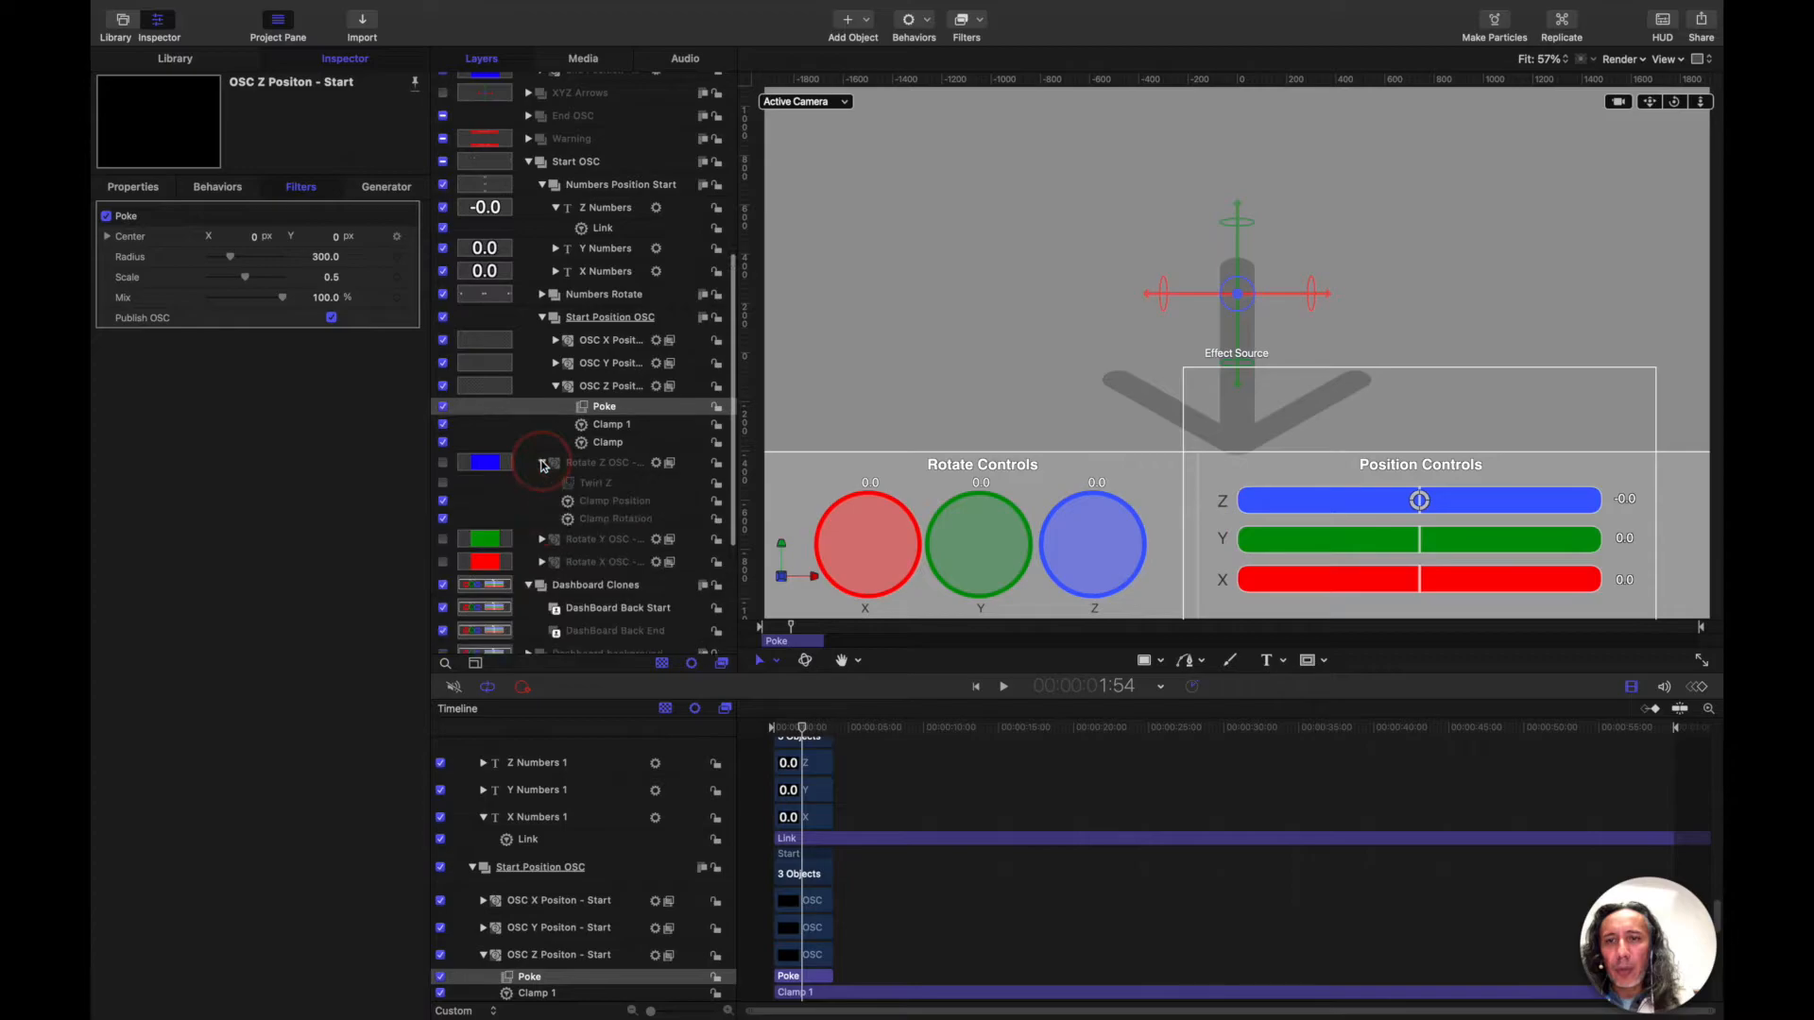
left_click(573, 487)
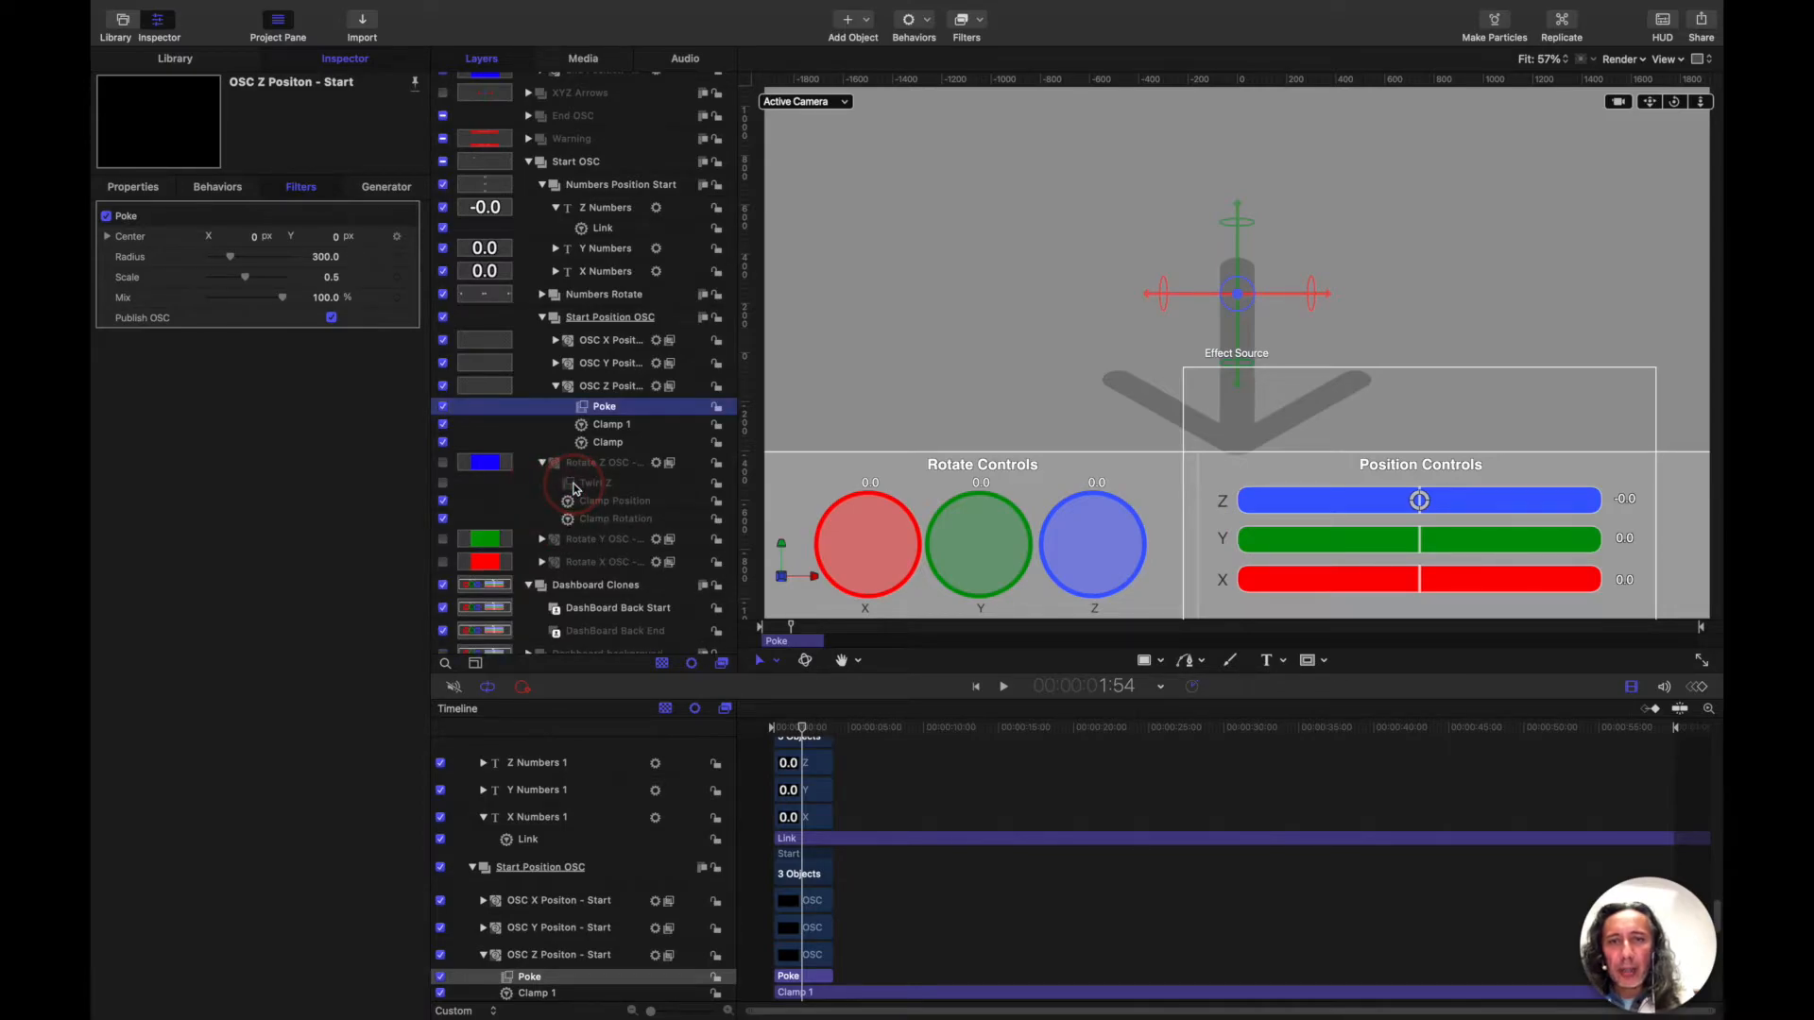
left_click(574, 488)
left_click_drag(1138, 548, 1103, 501)
key("super+z")
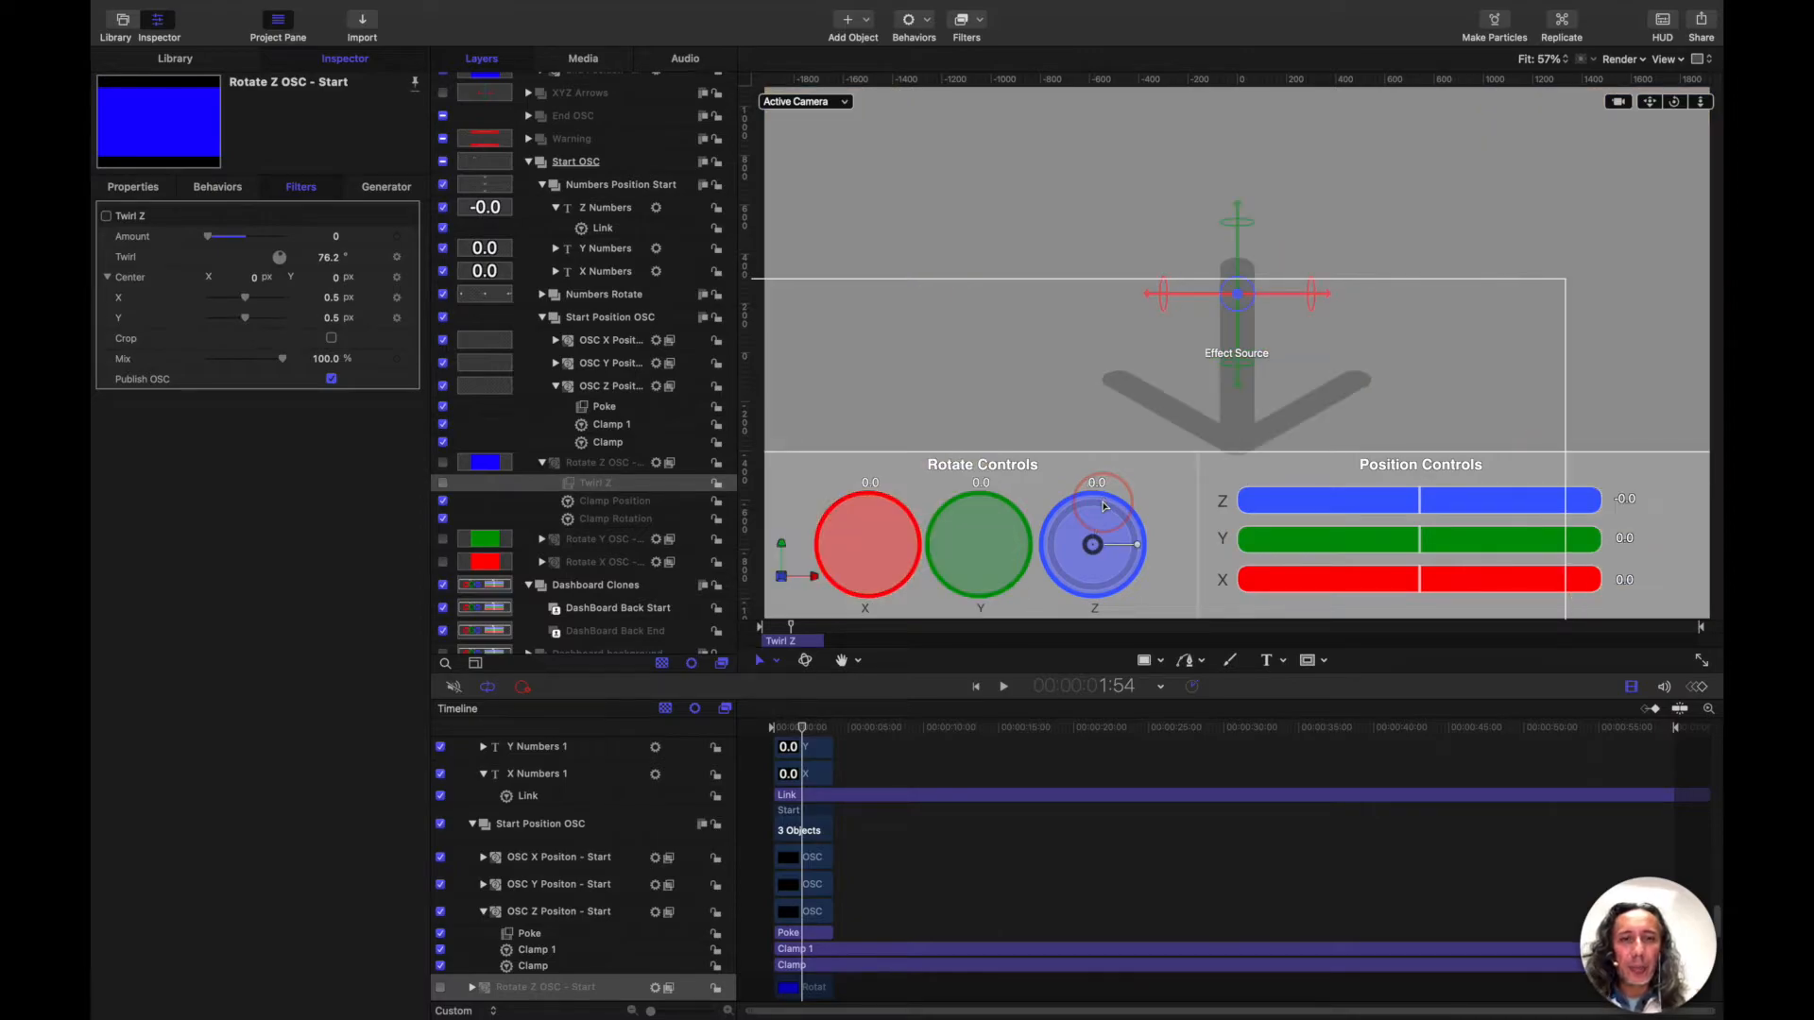
Step: Expand the Dashboard background group and compare the dashboard clones near the project's start and at about 57:42
scroll(624, 500, "down", 5)
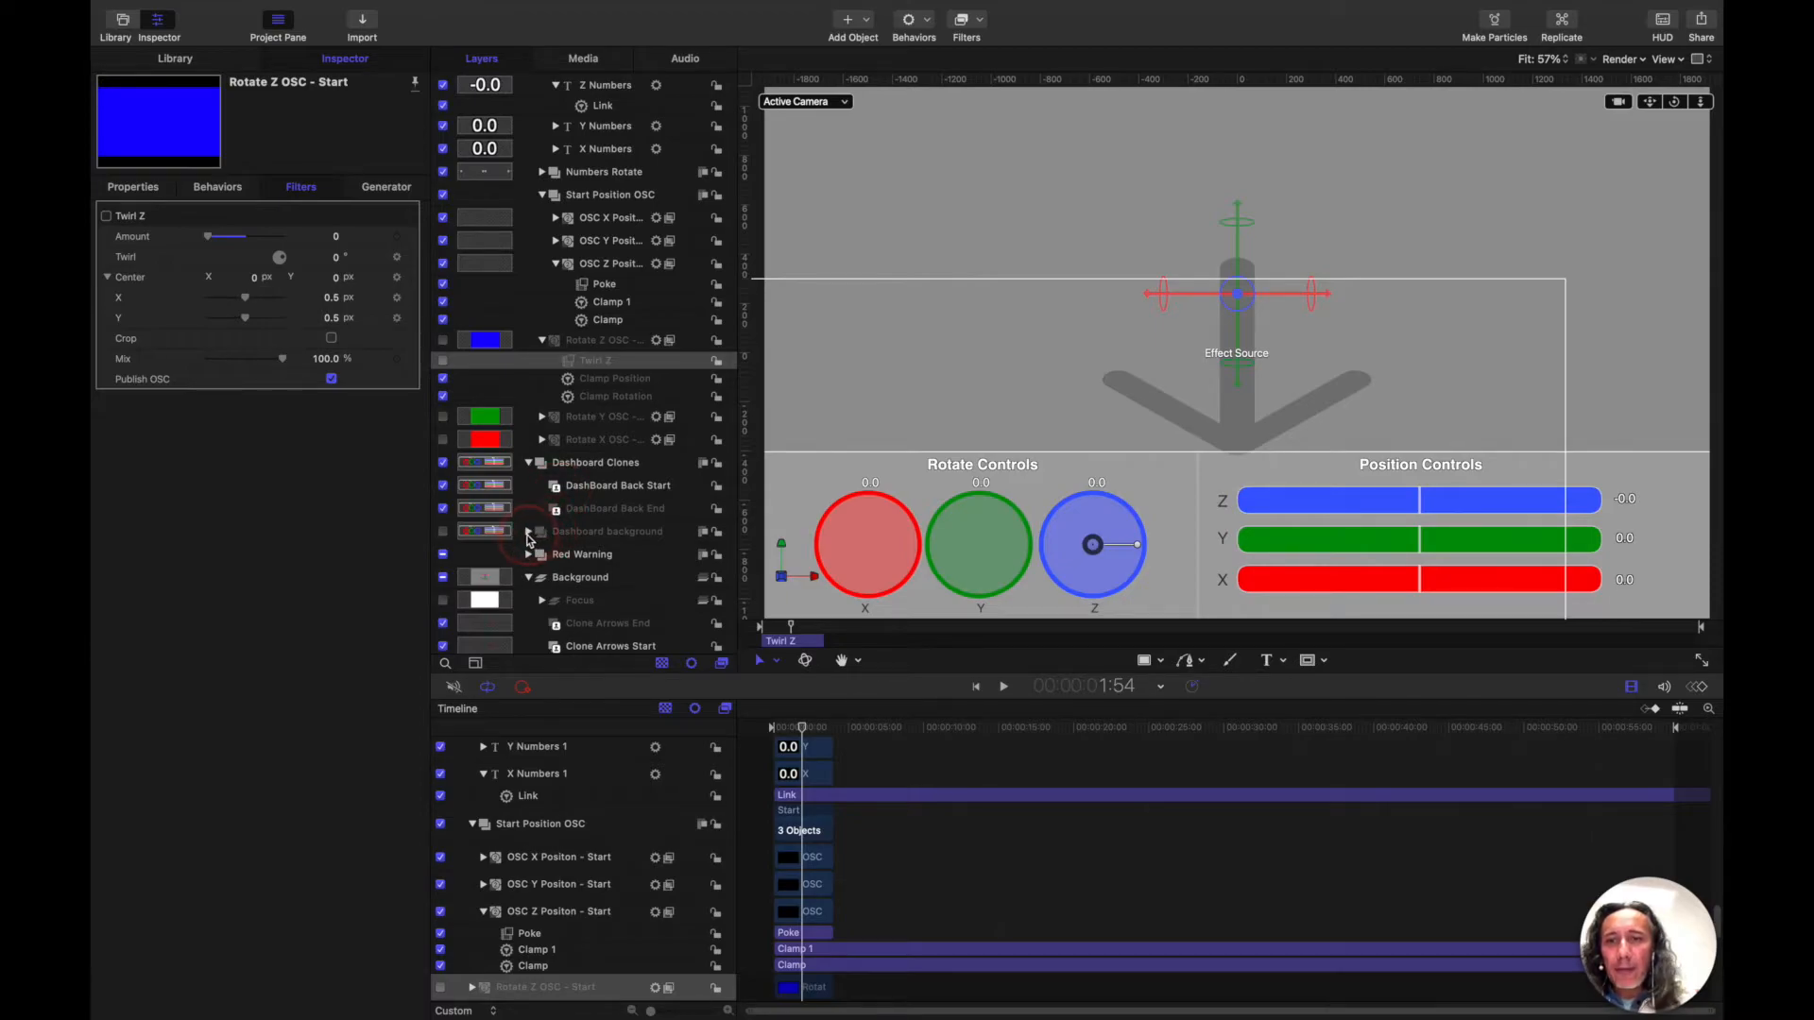
left_click(528, 534)
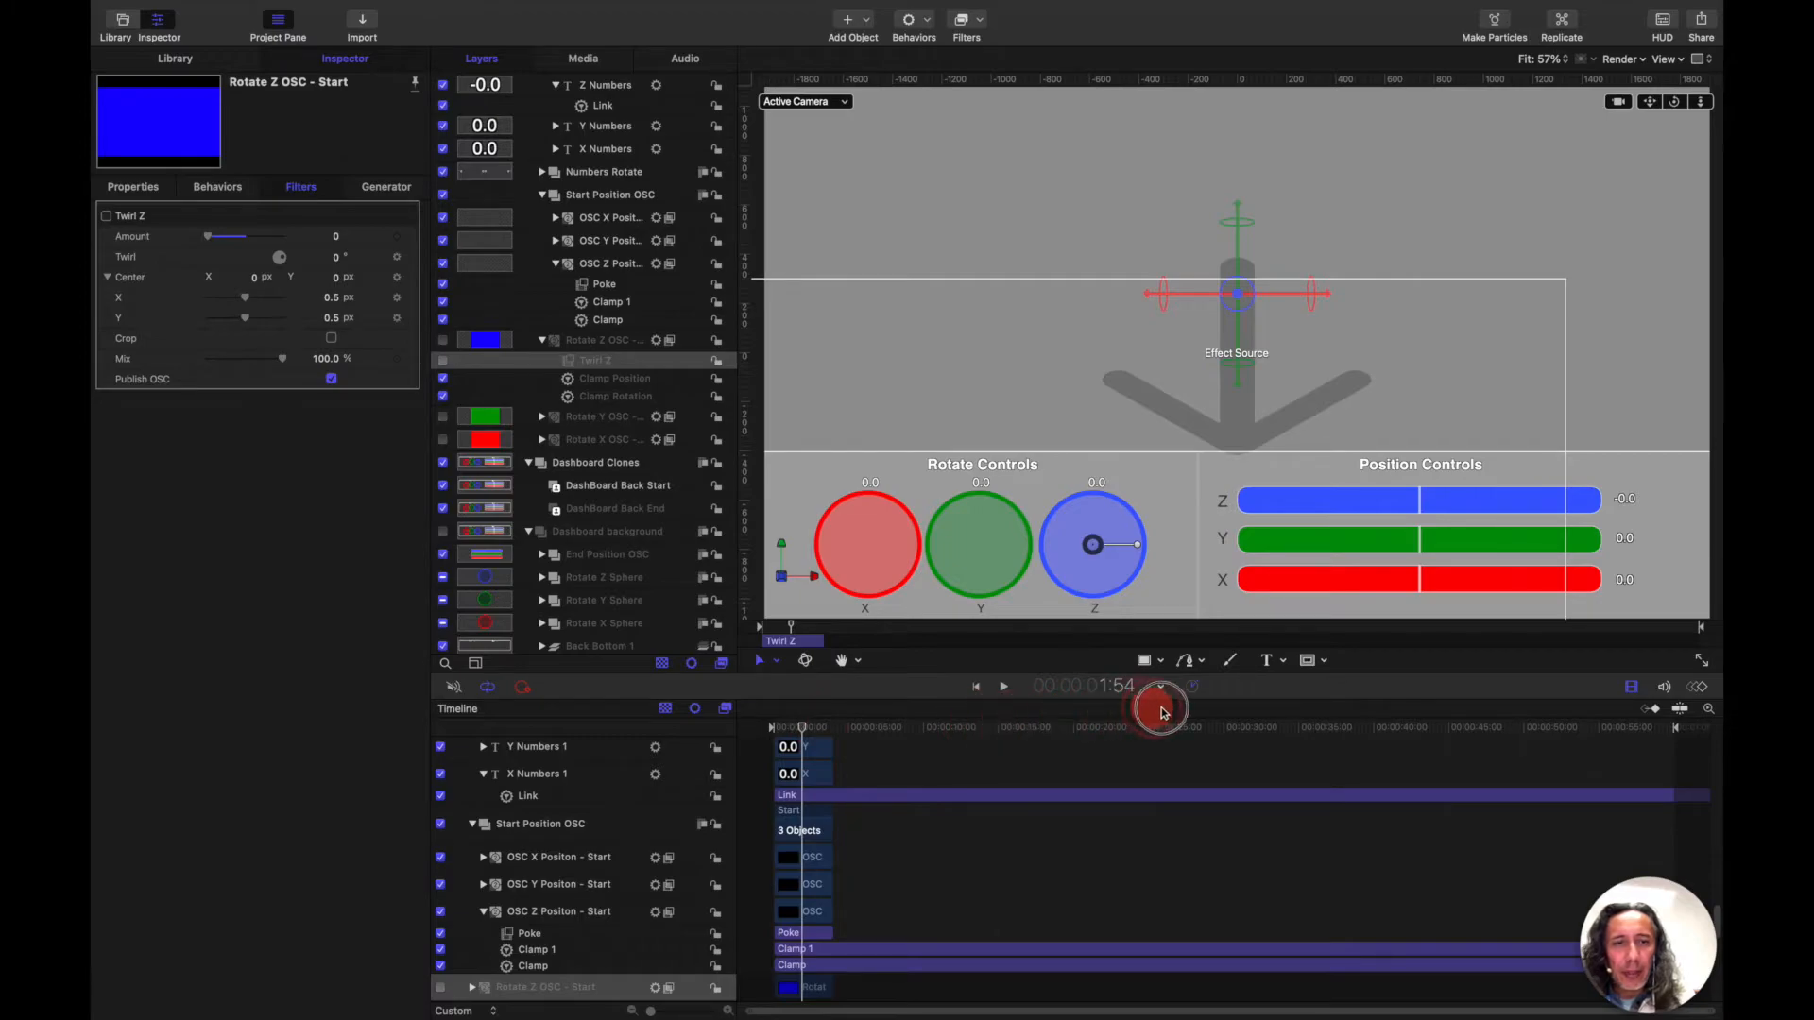
left_click_drag(1398, 727, 1416, 728)
left_click_drag(1655, 724, 800, 731)
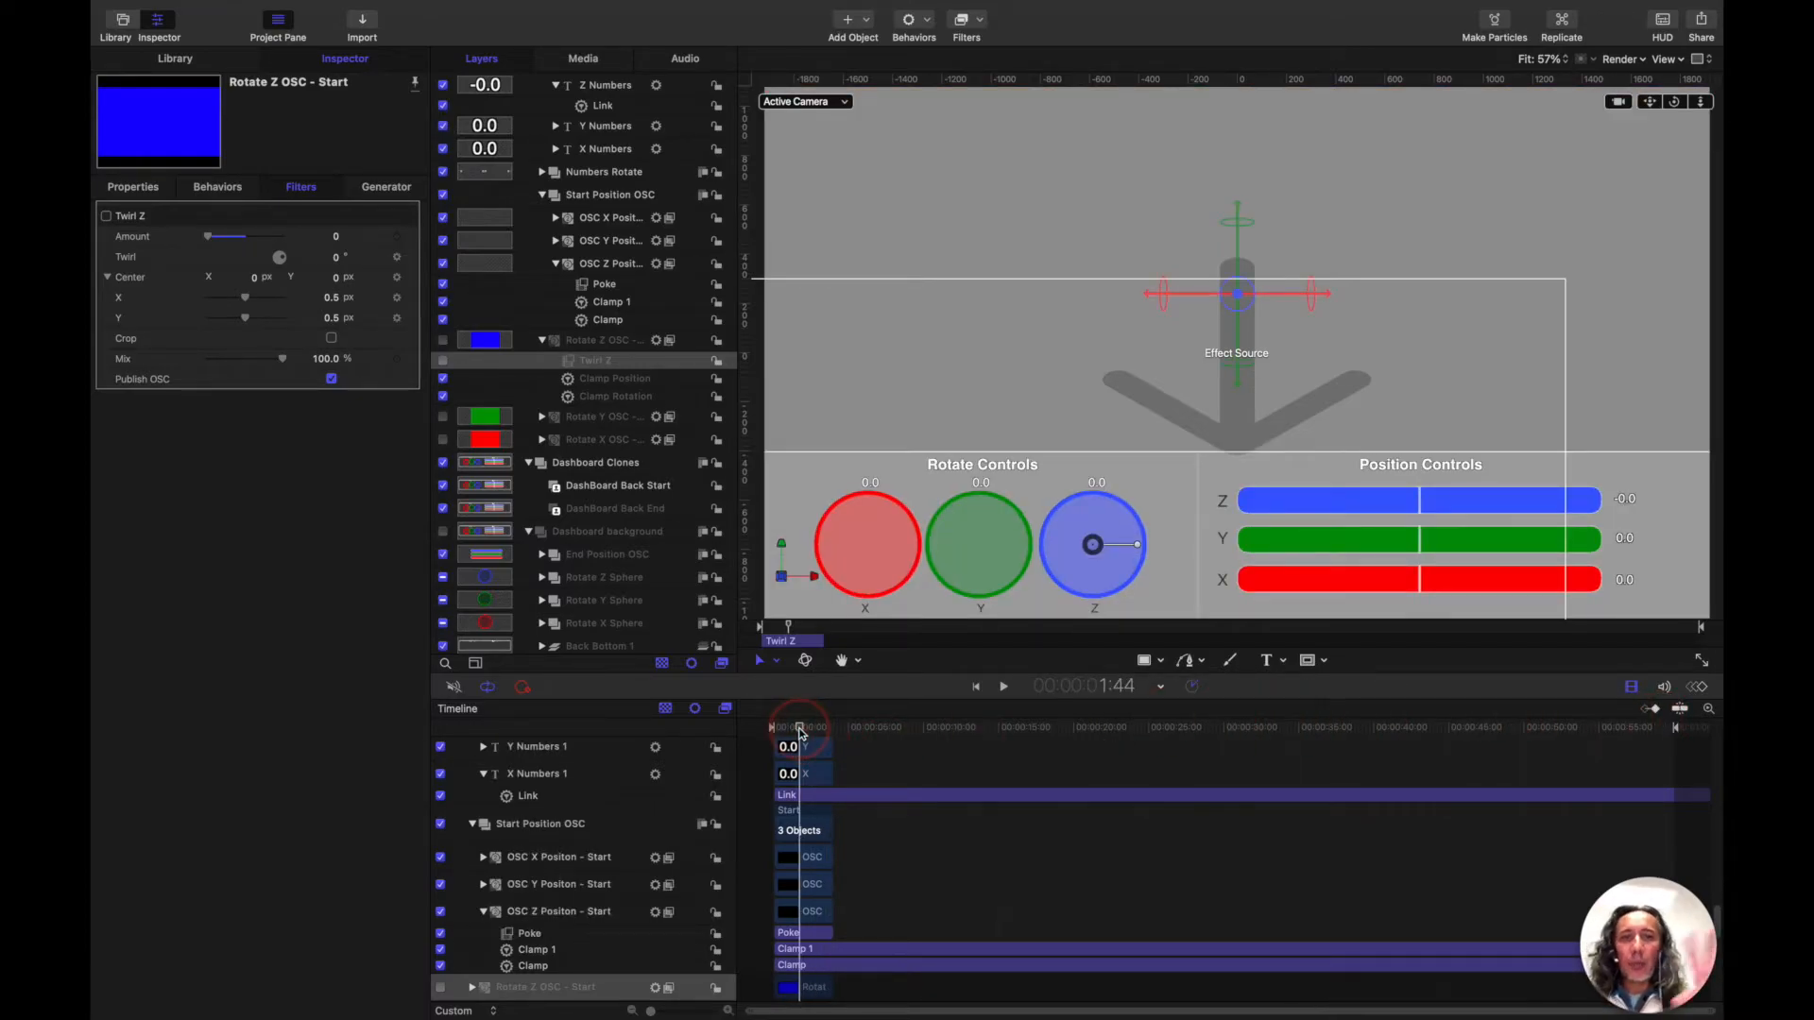
left_click(1640, 730)
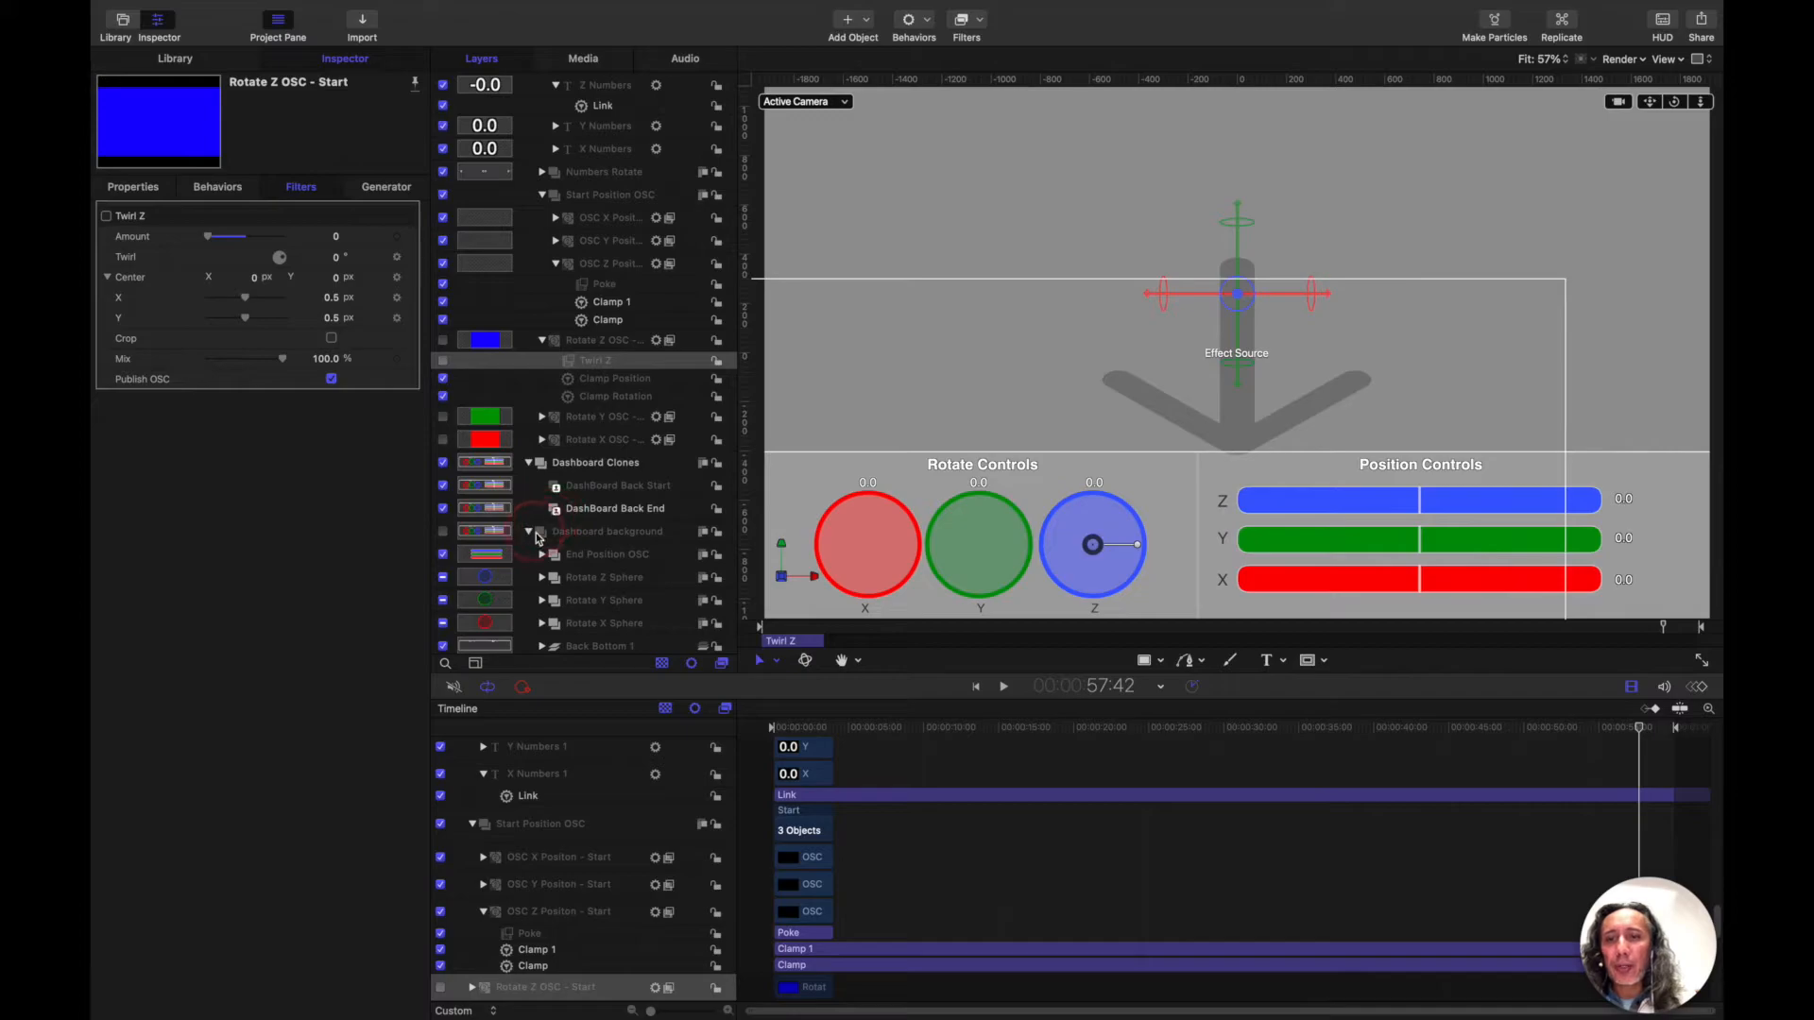
Step: Examine the X 1 text and Circle 4 shape inside the dashboard background's Rotate X Sphere group
scroll(546, 551, "down", 2)
left_click(552, 571)
left_click(553, 571)
scroll(557, 567, "down", 2)
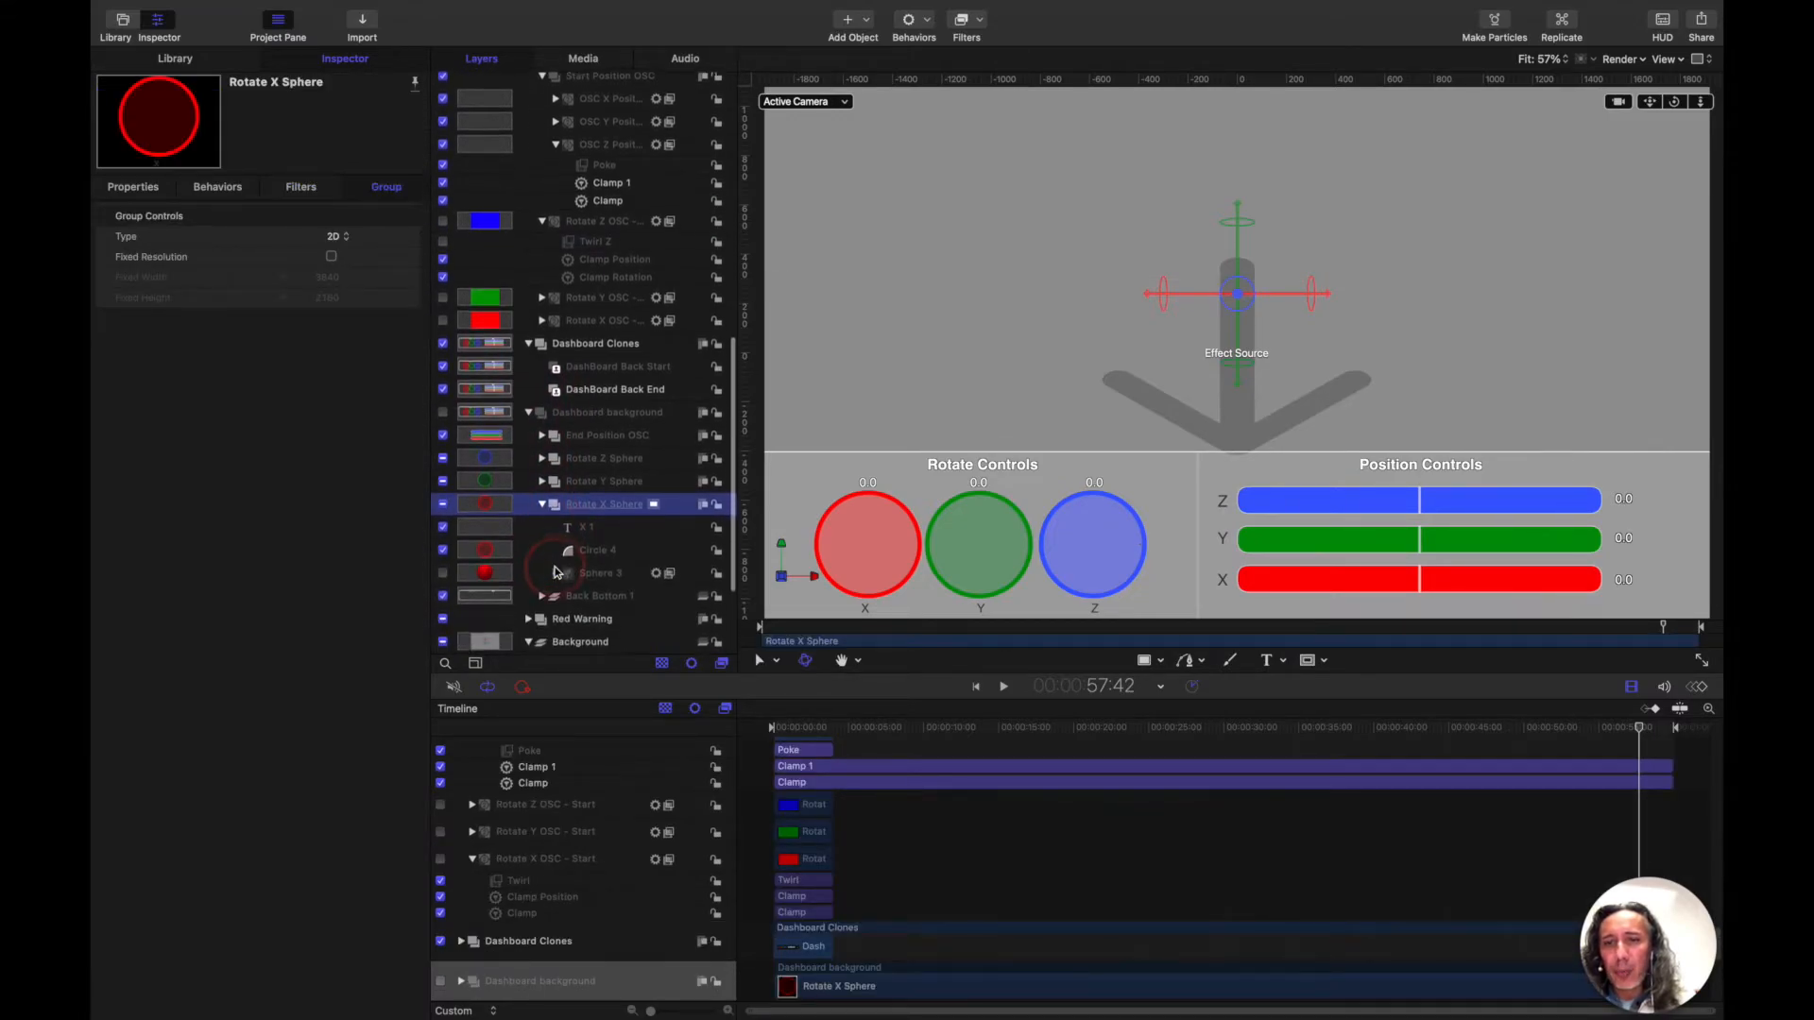
left_click(566, 528)
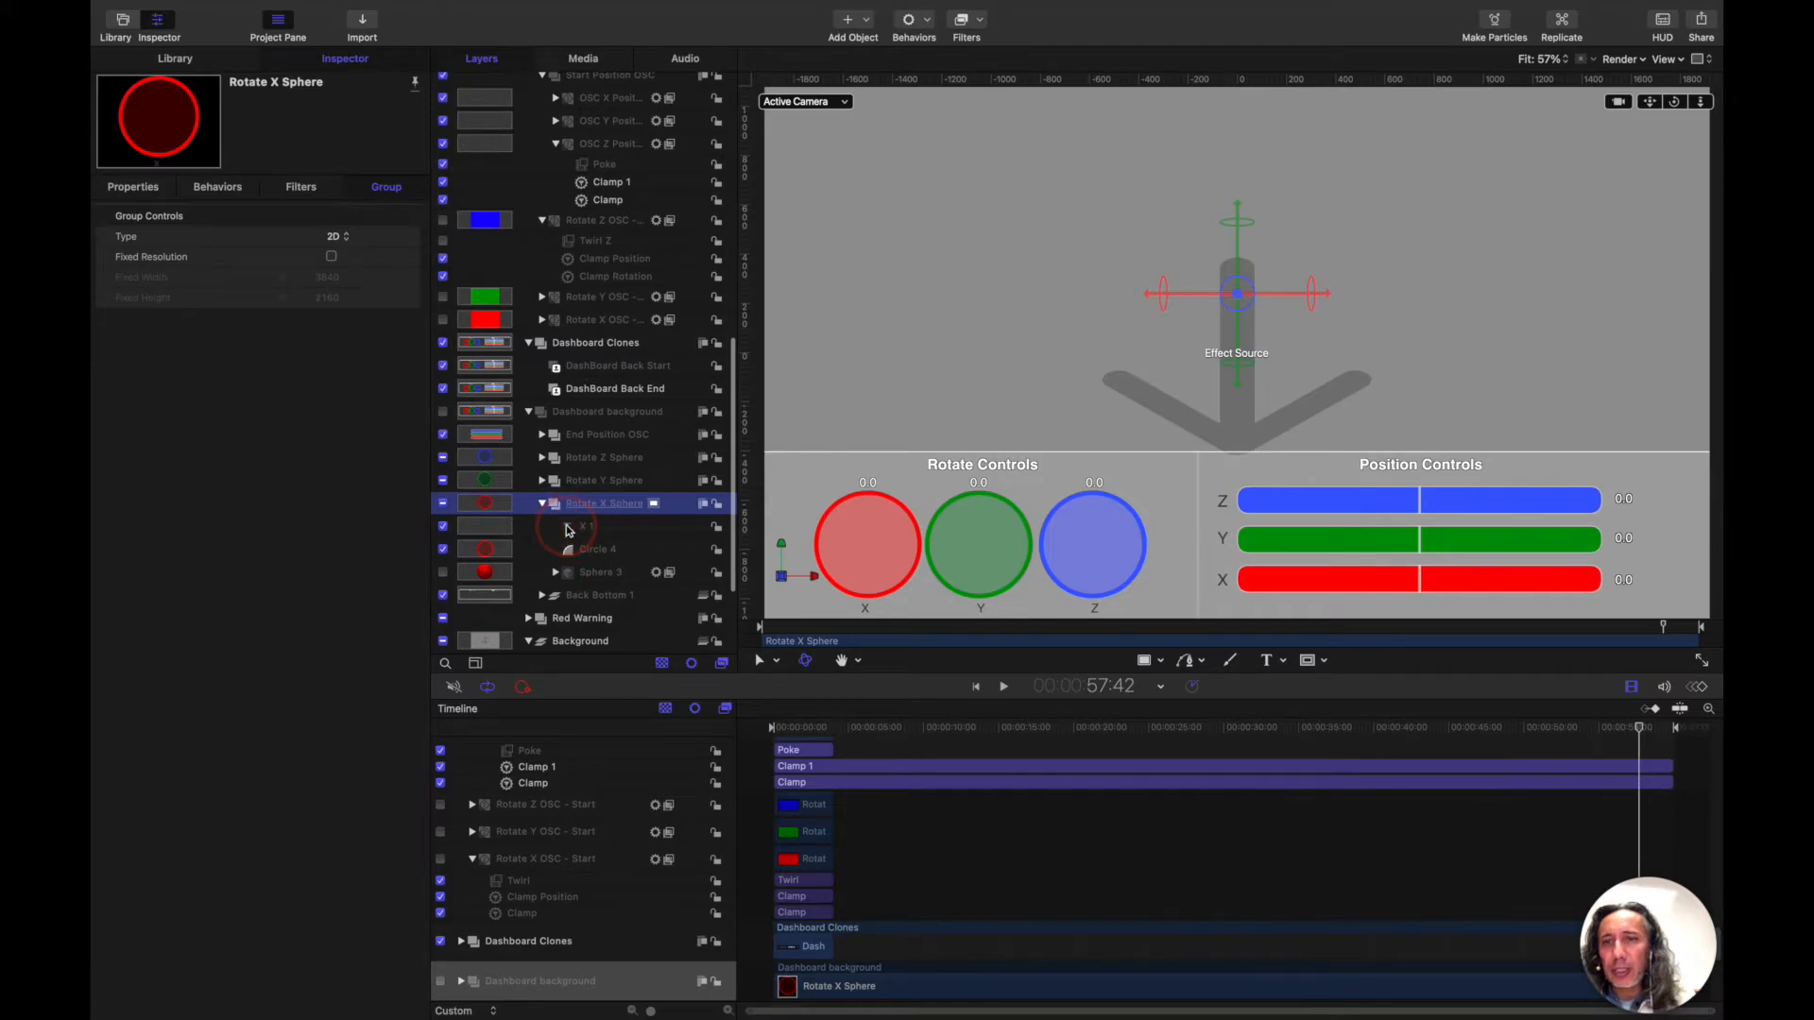
left_click(567, 550)
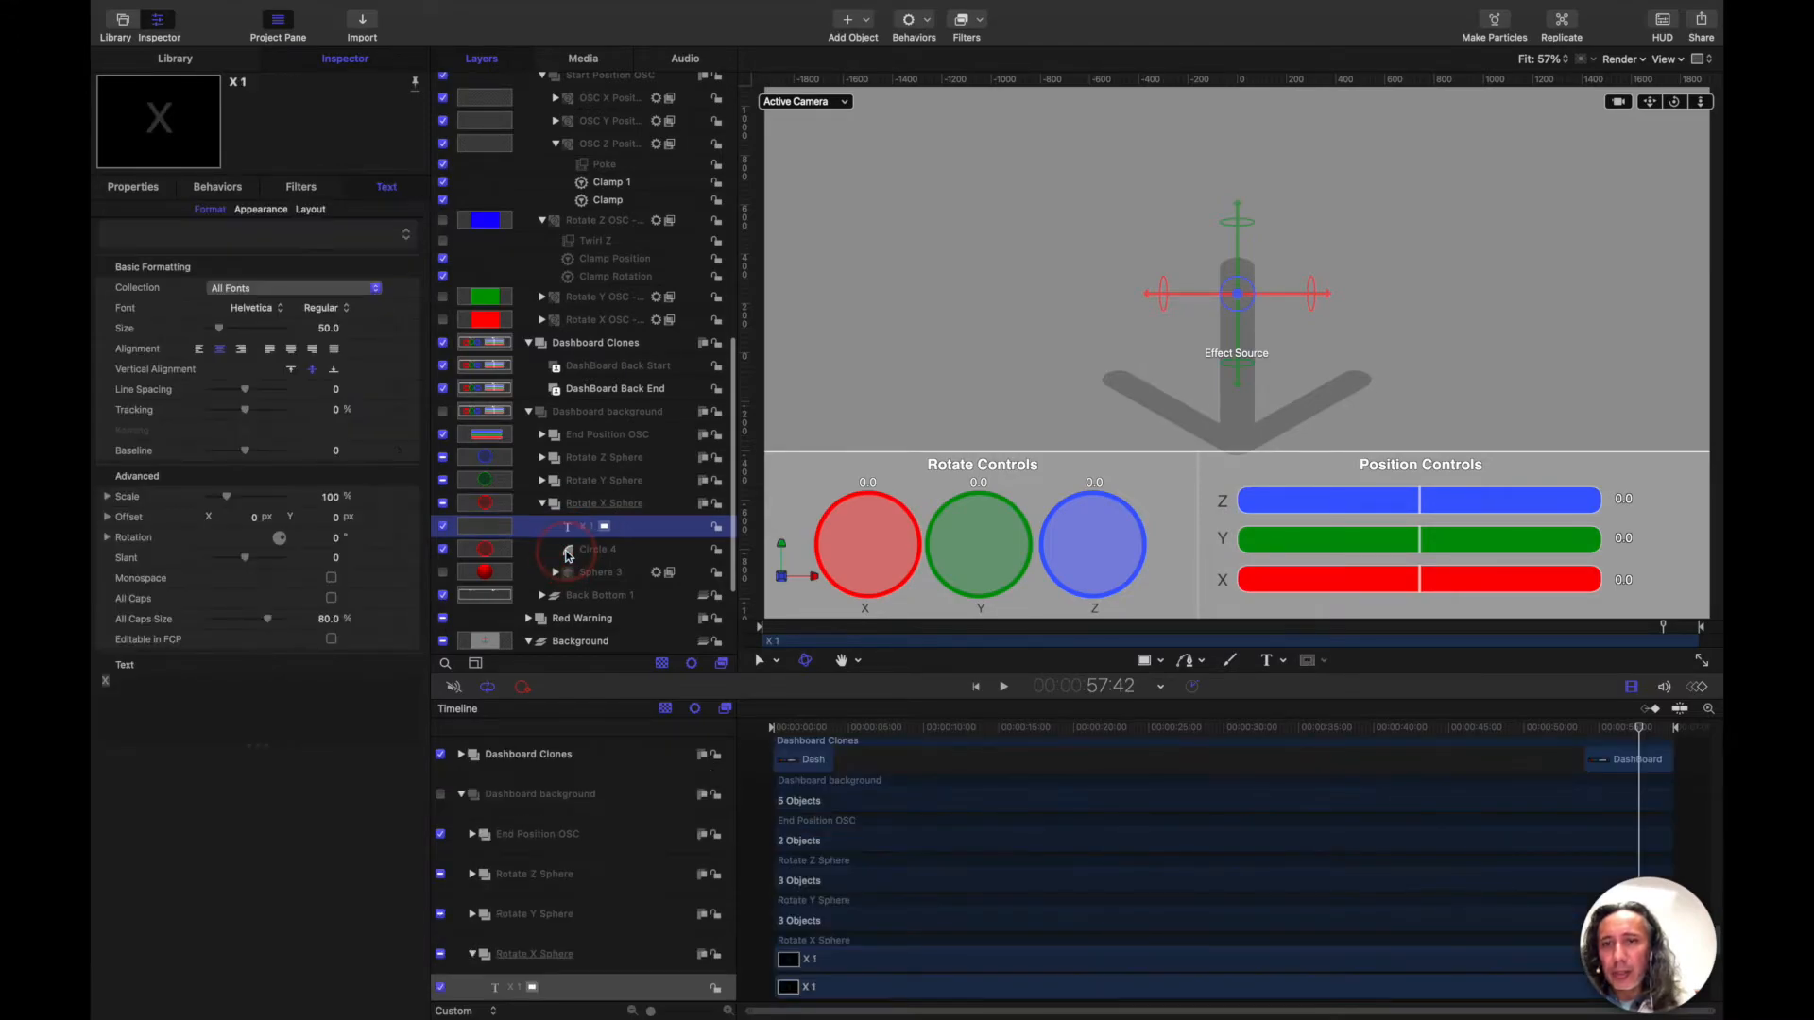
Step: Try a dark red fill color on Circle 4, check the dashboard at about 2:46 and 57:31, and undo the color change
left_click(451, 486)
left_click(319, 300)
left_click(322, 301)
left_click_drag(286, 658, 297, 710)
left_click(280, 783)
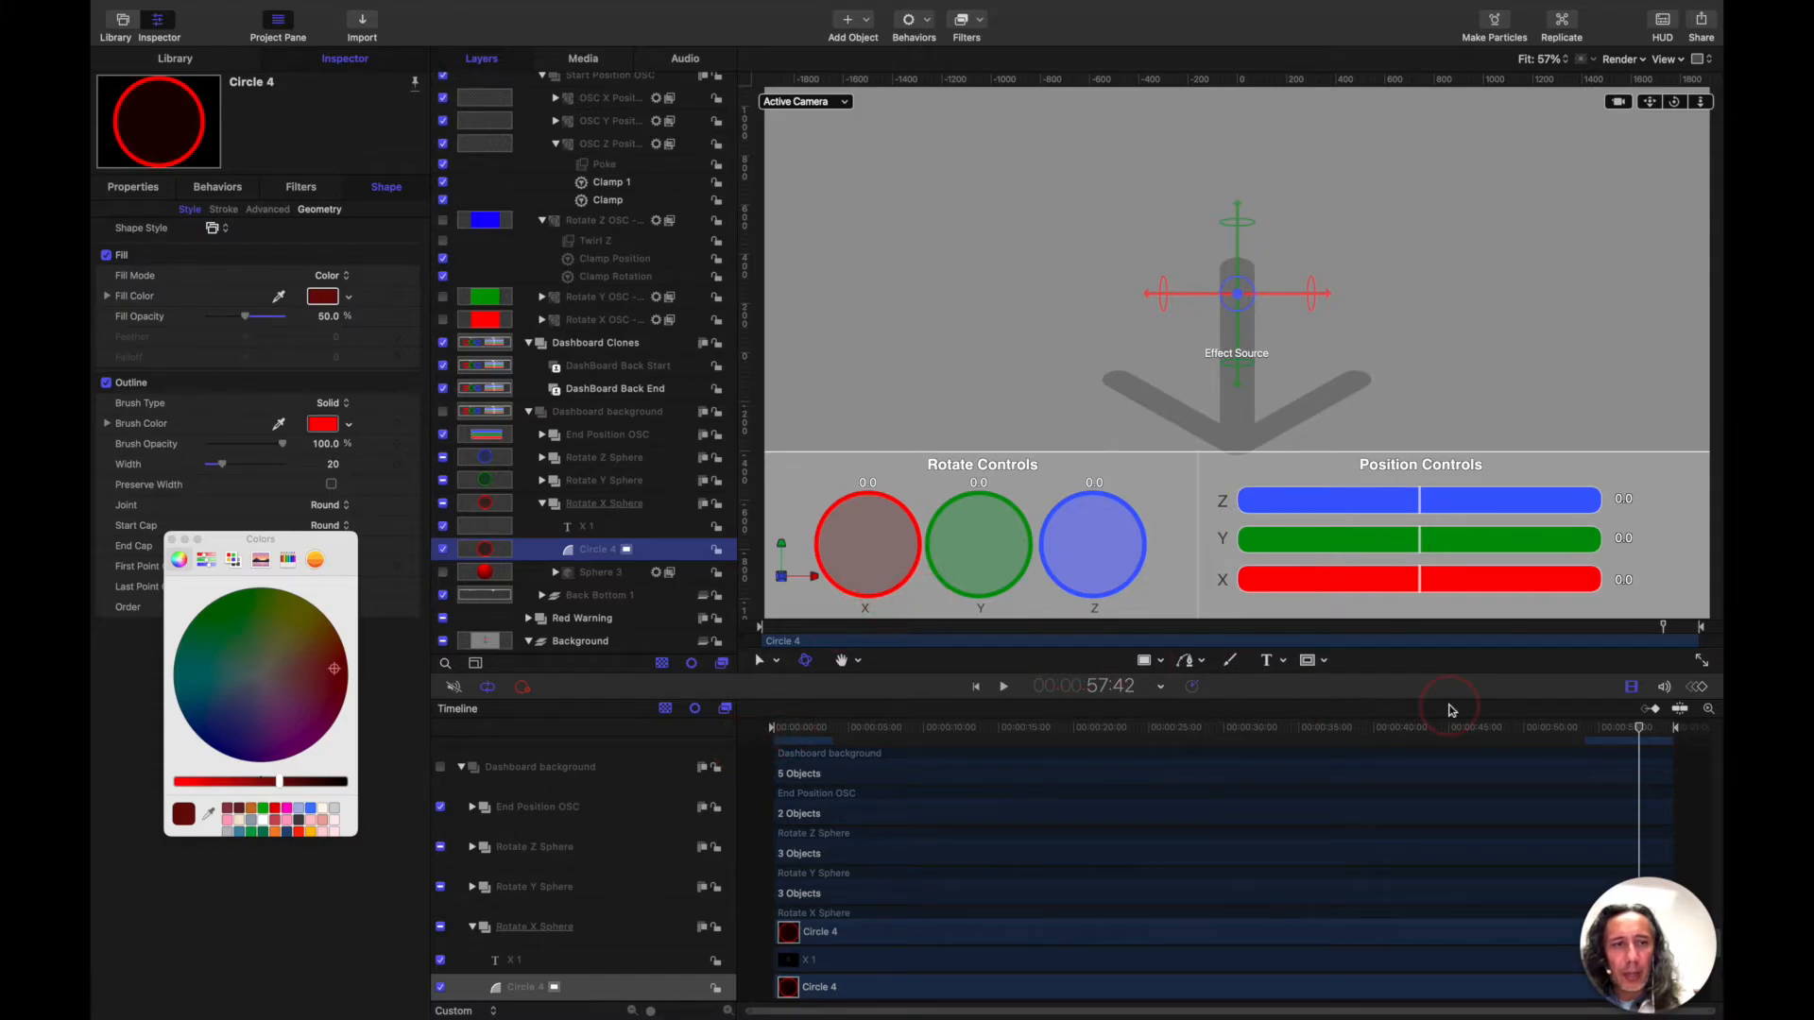
left_click(816, 728)
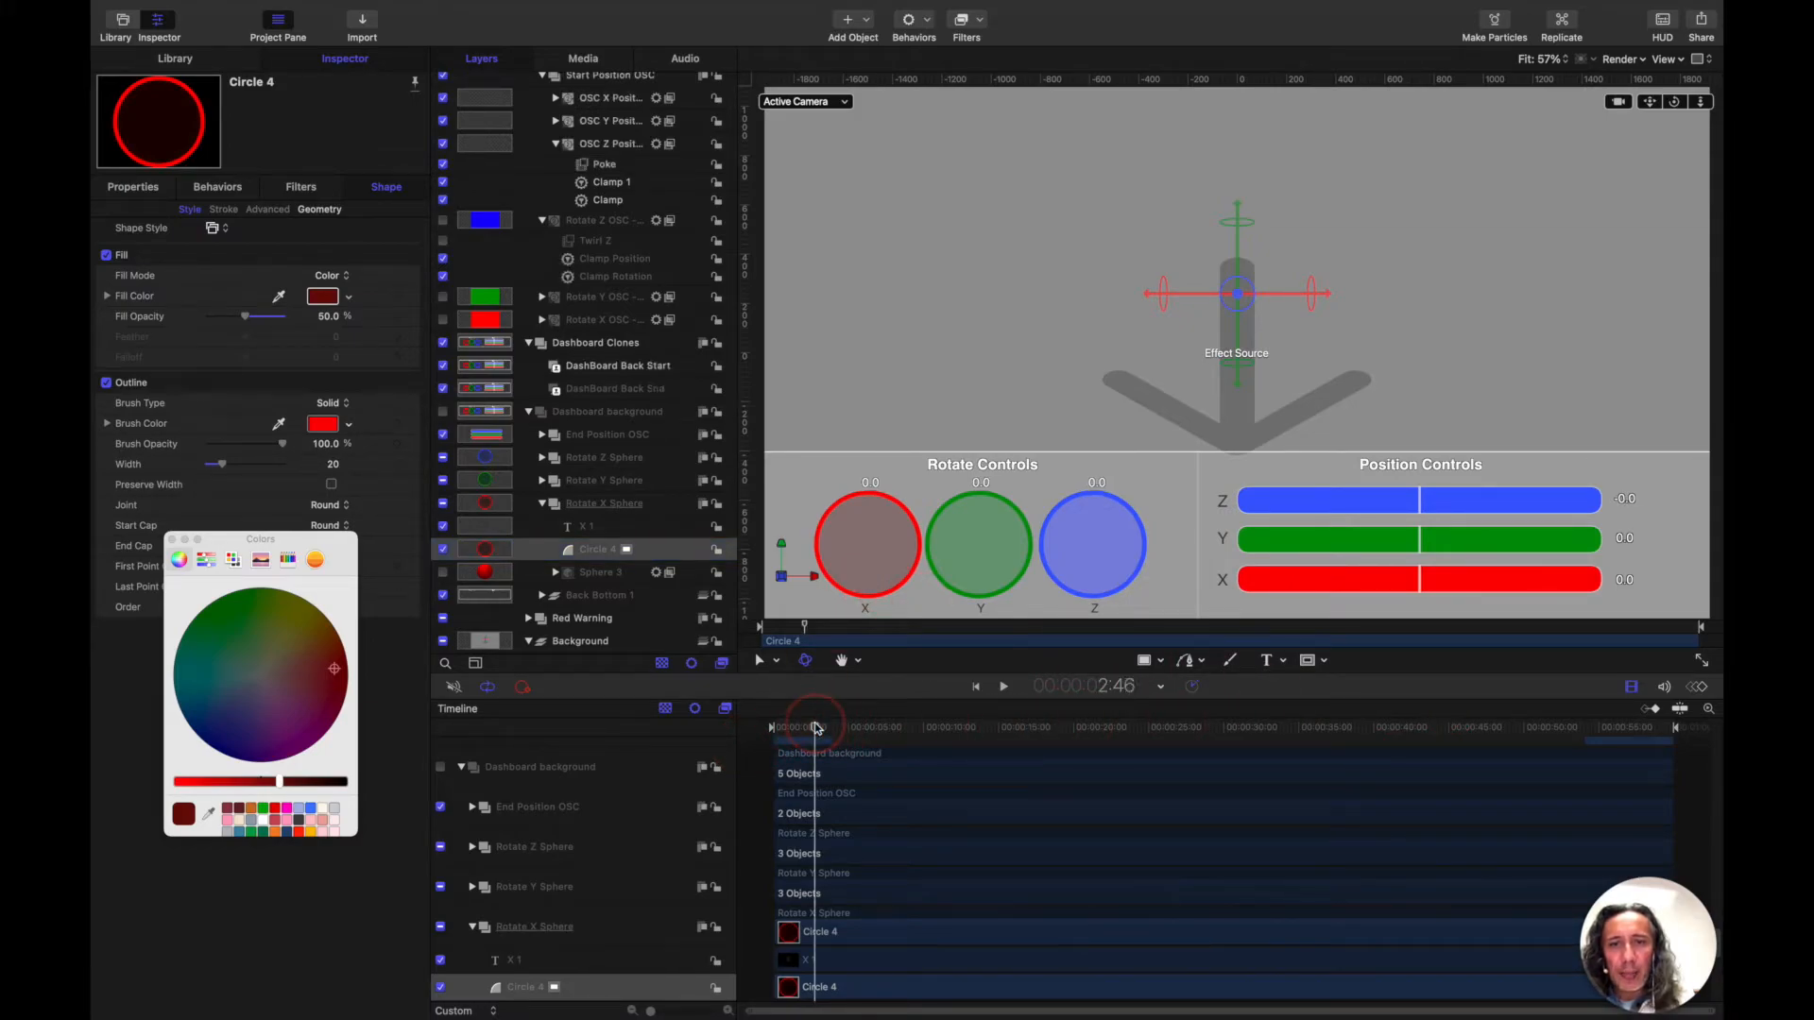
left_click(1637, 728)
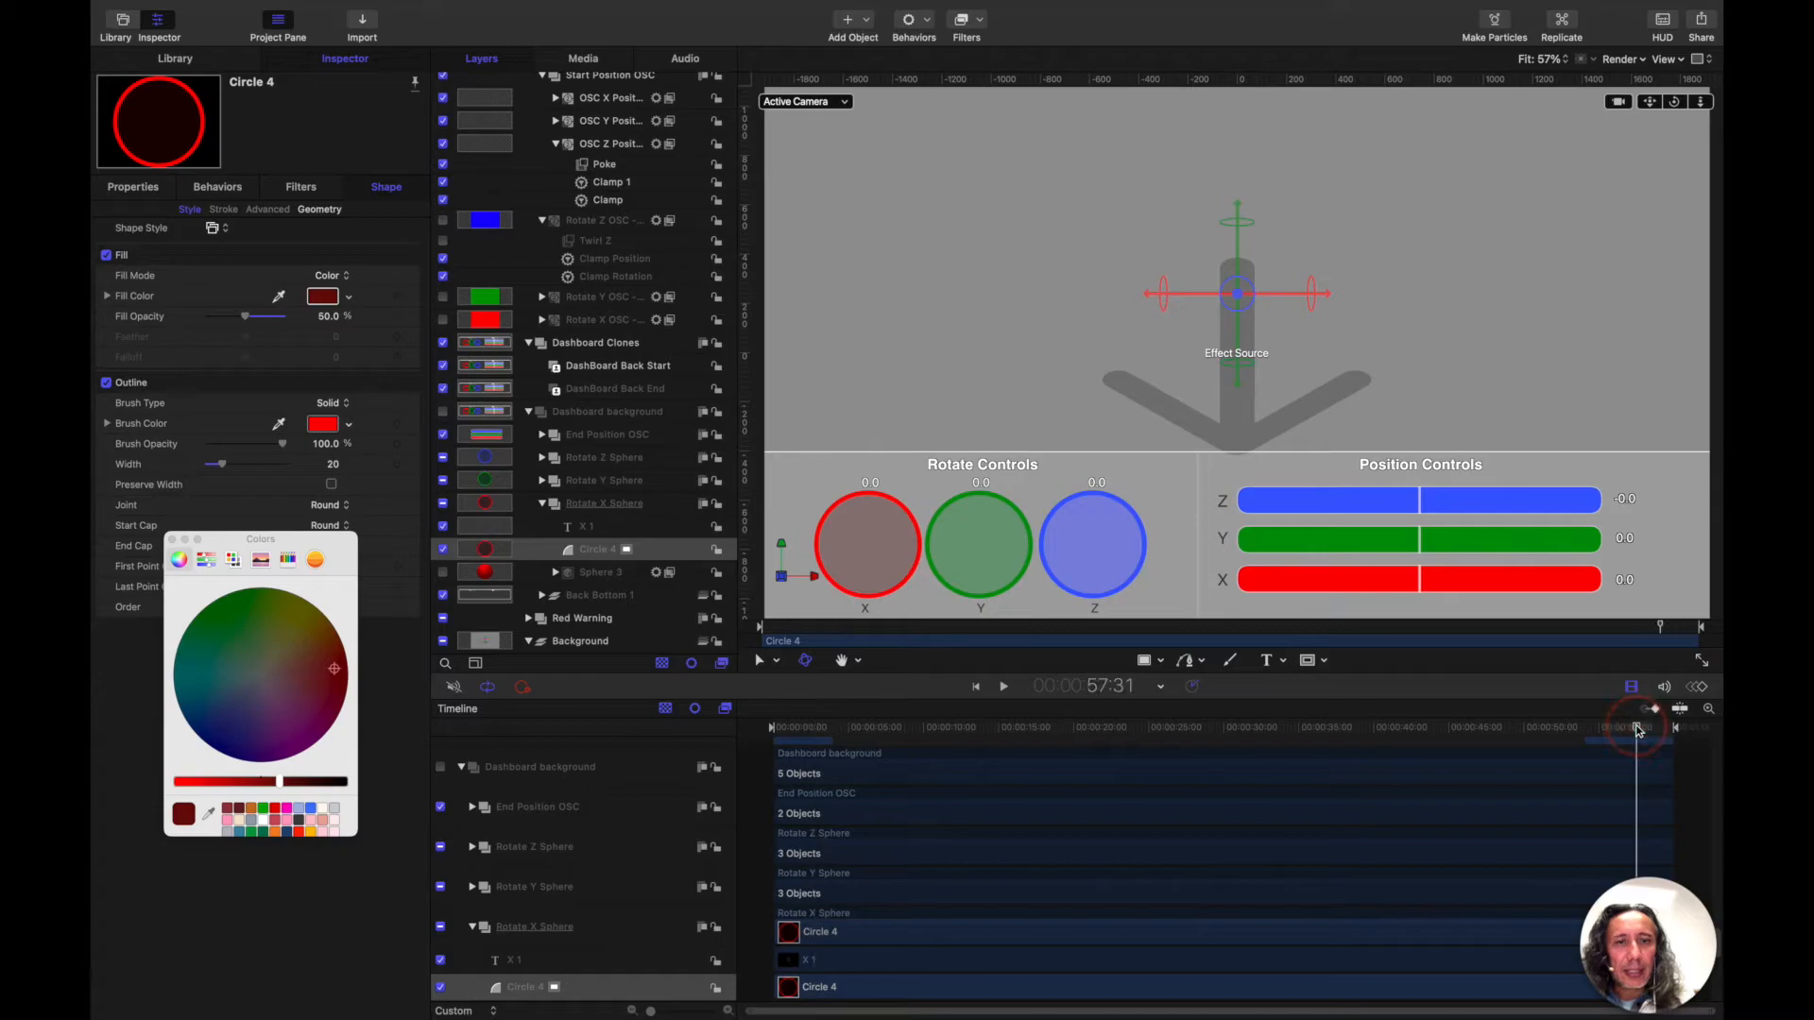
key("super+z")
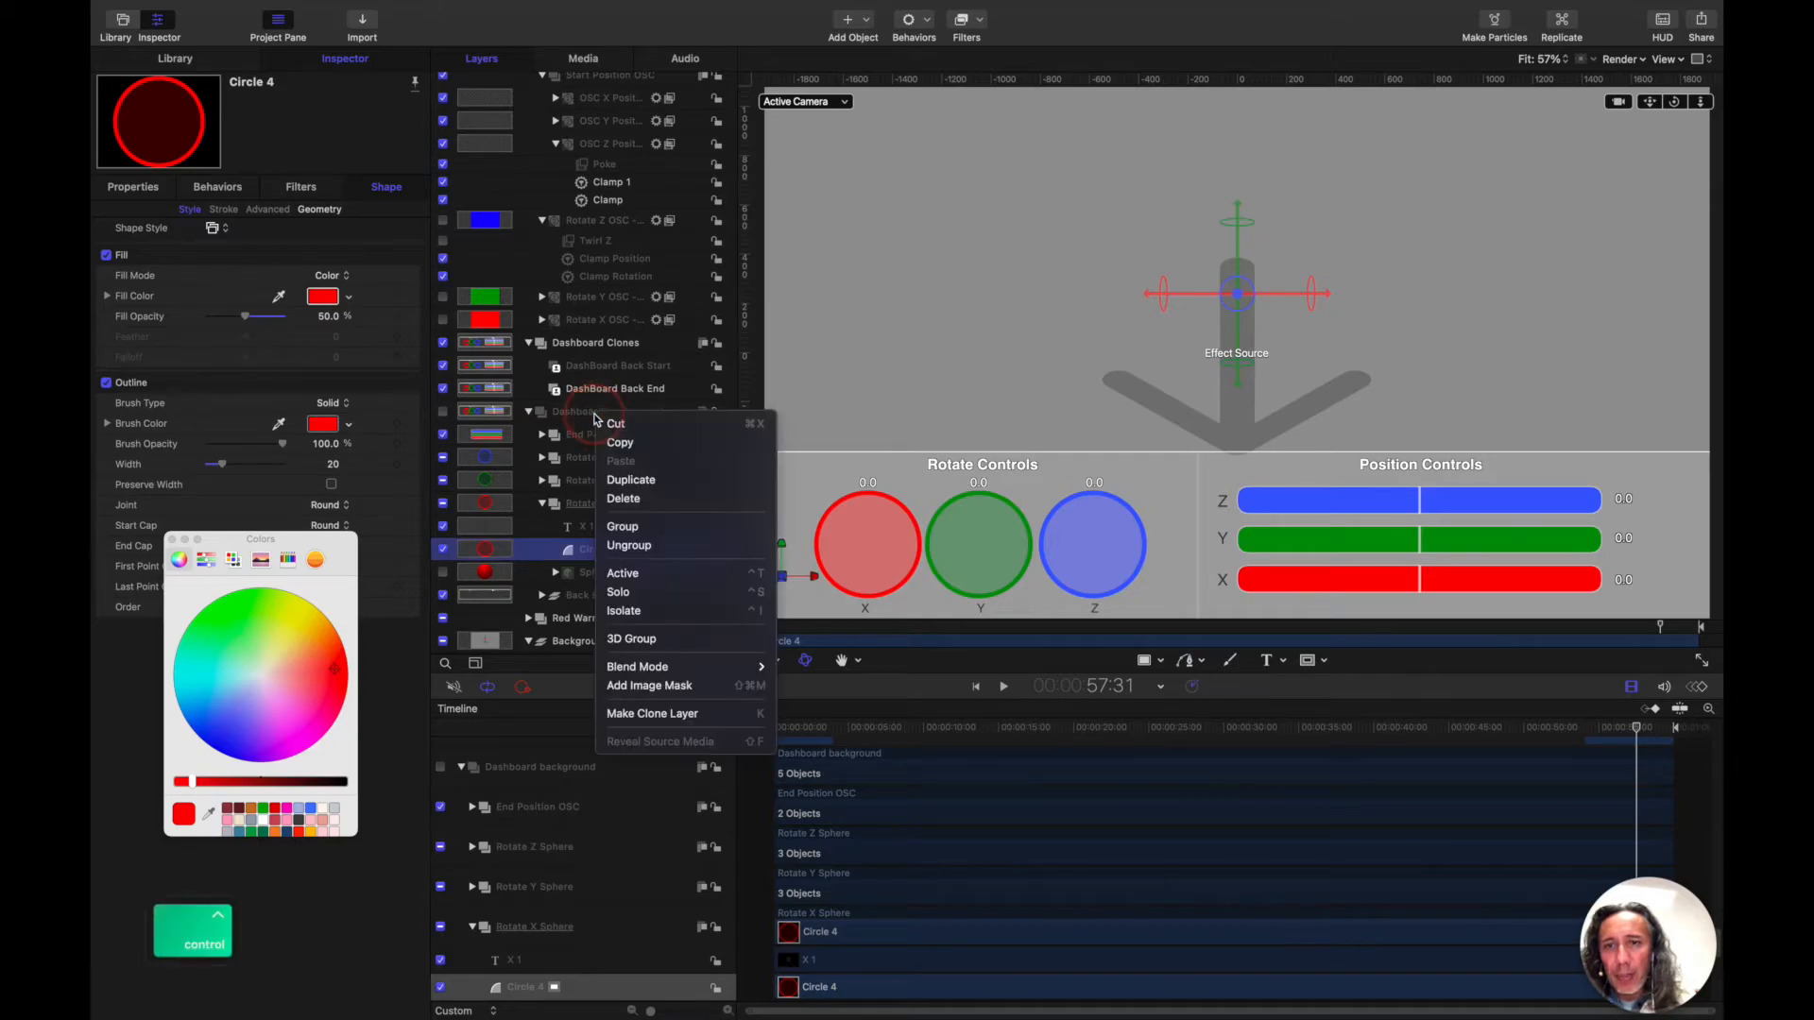
Step: Look at the Make Clone Layer option for the Dashboard background group, and compare its clones near the project's start and at about 57:24
right_click(595, 417)
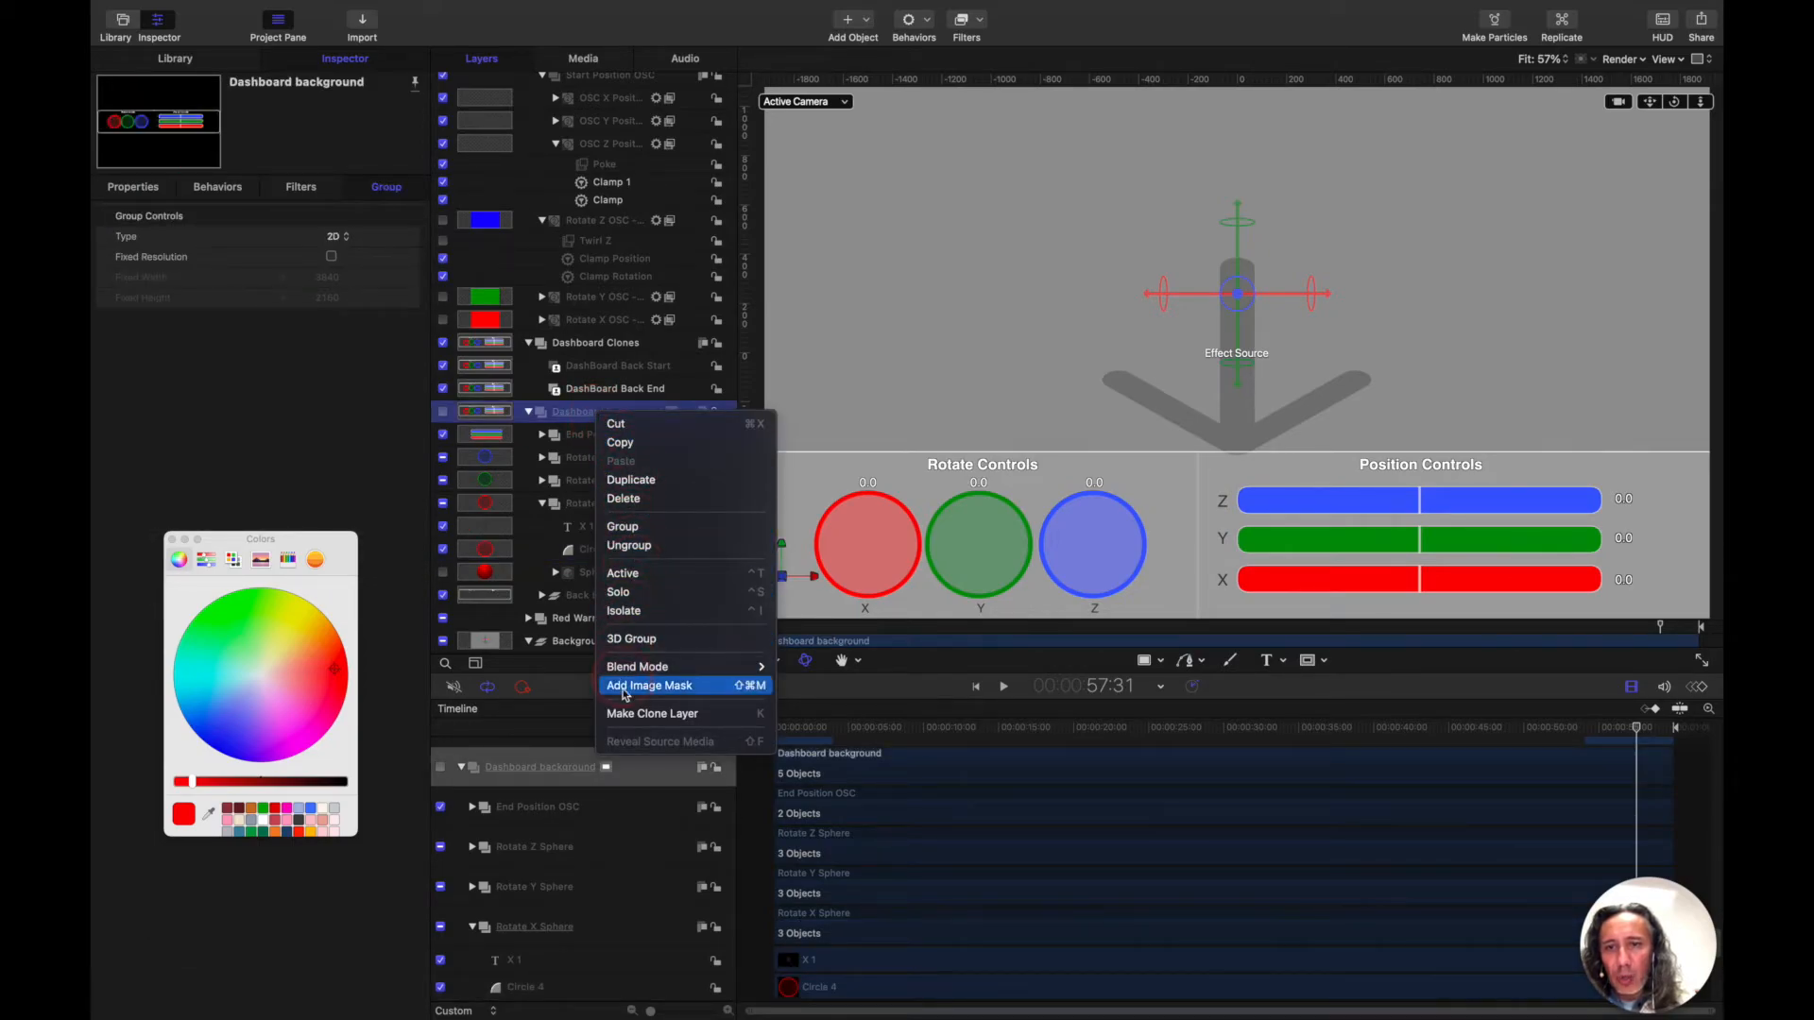
left_click(532, 412)
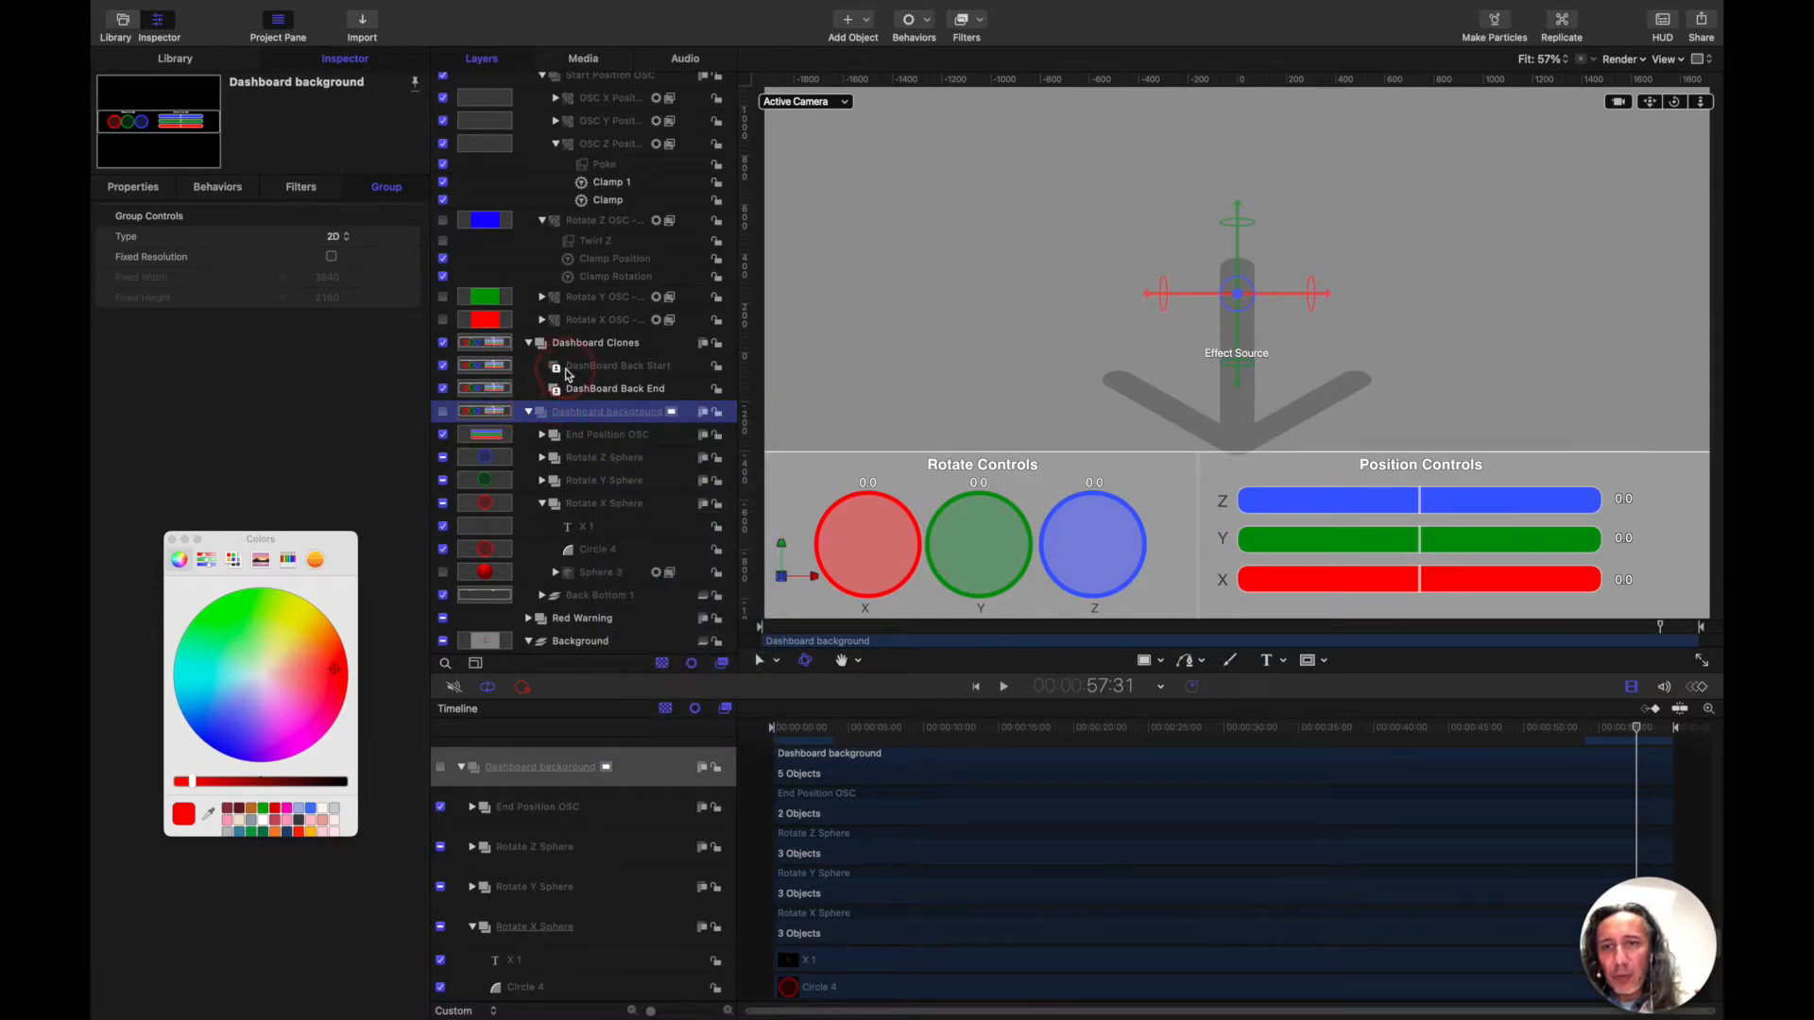
left_click(804, 728)
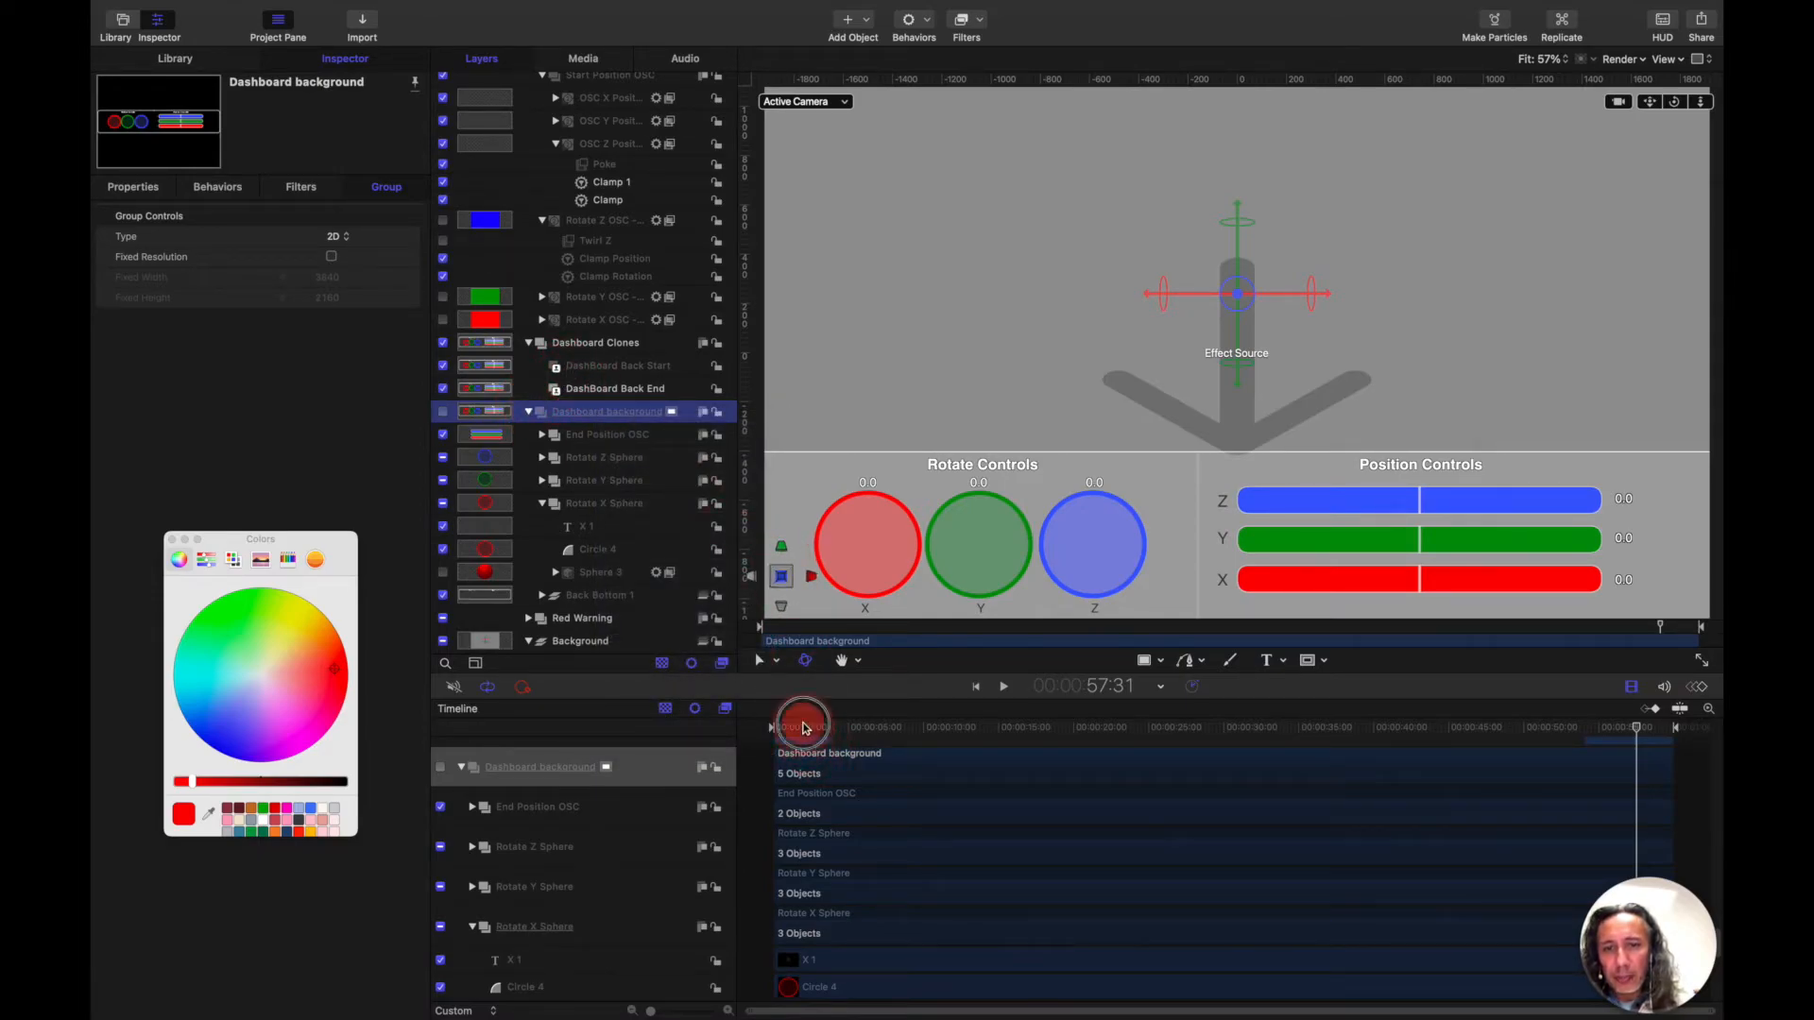
left_click(1635, 728)
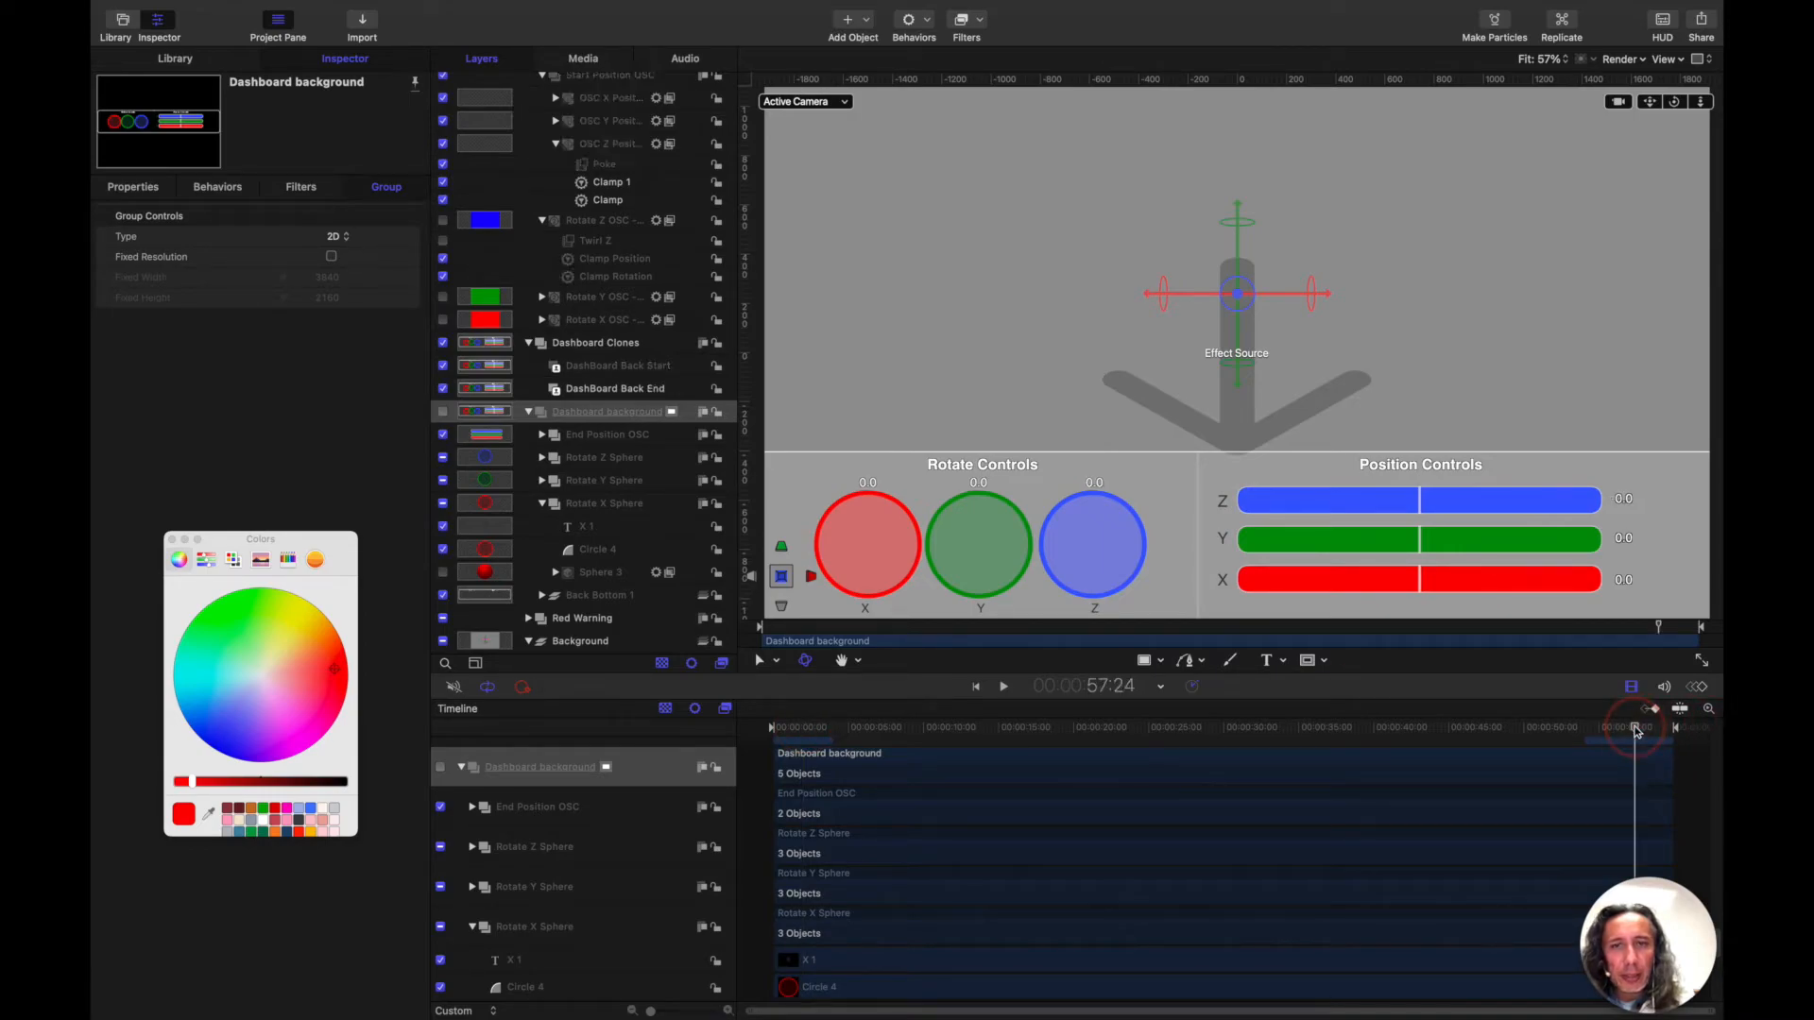
left_click(605, 479)
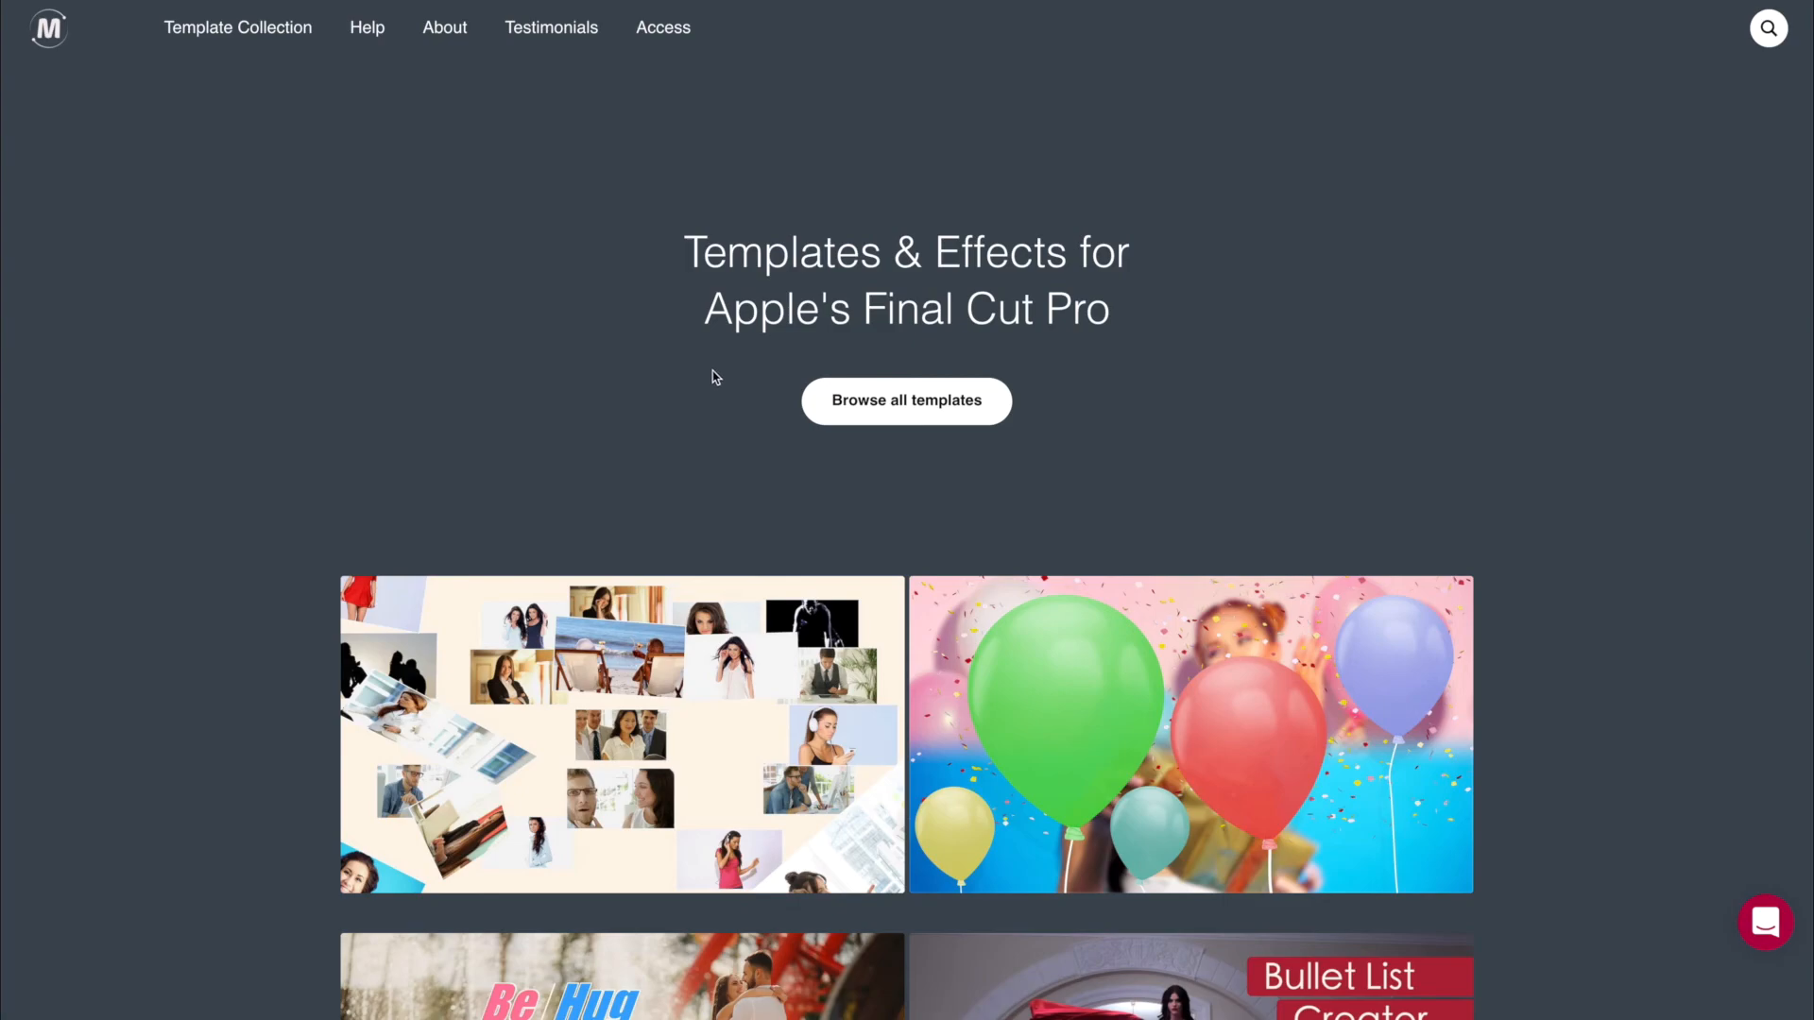
Step: On the Motion Master Templates website, open the full template collection and filter it by a category
left_click(868, 412)
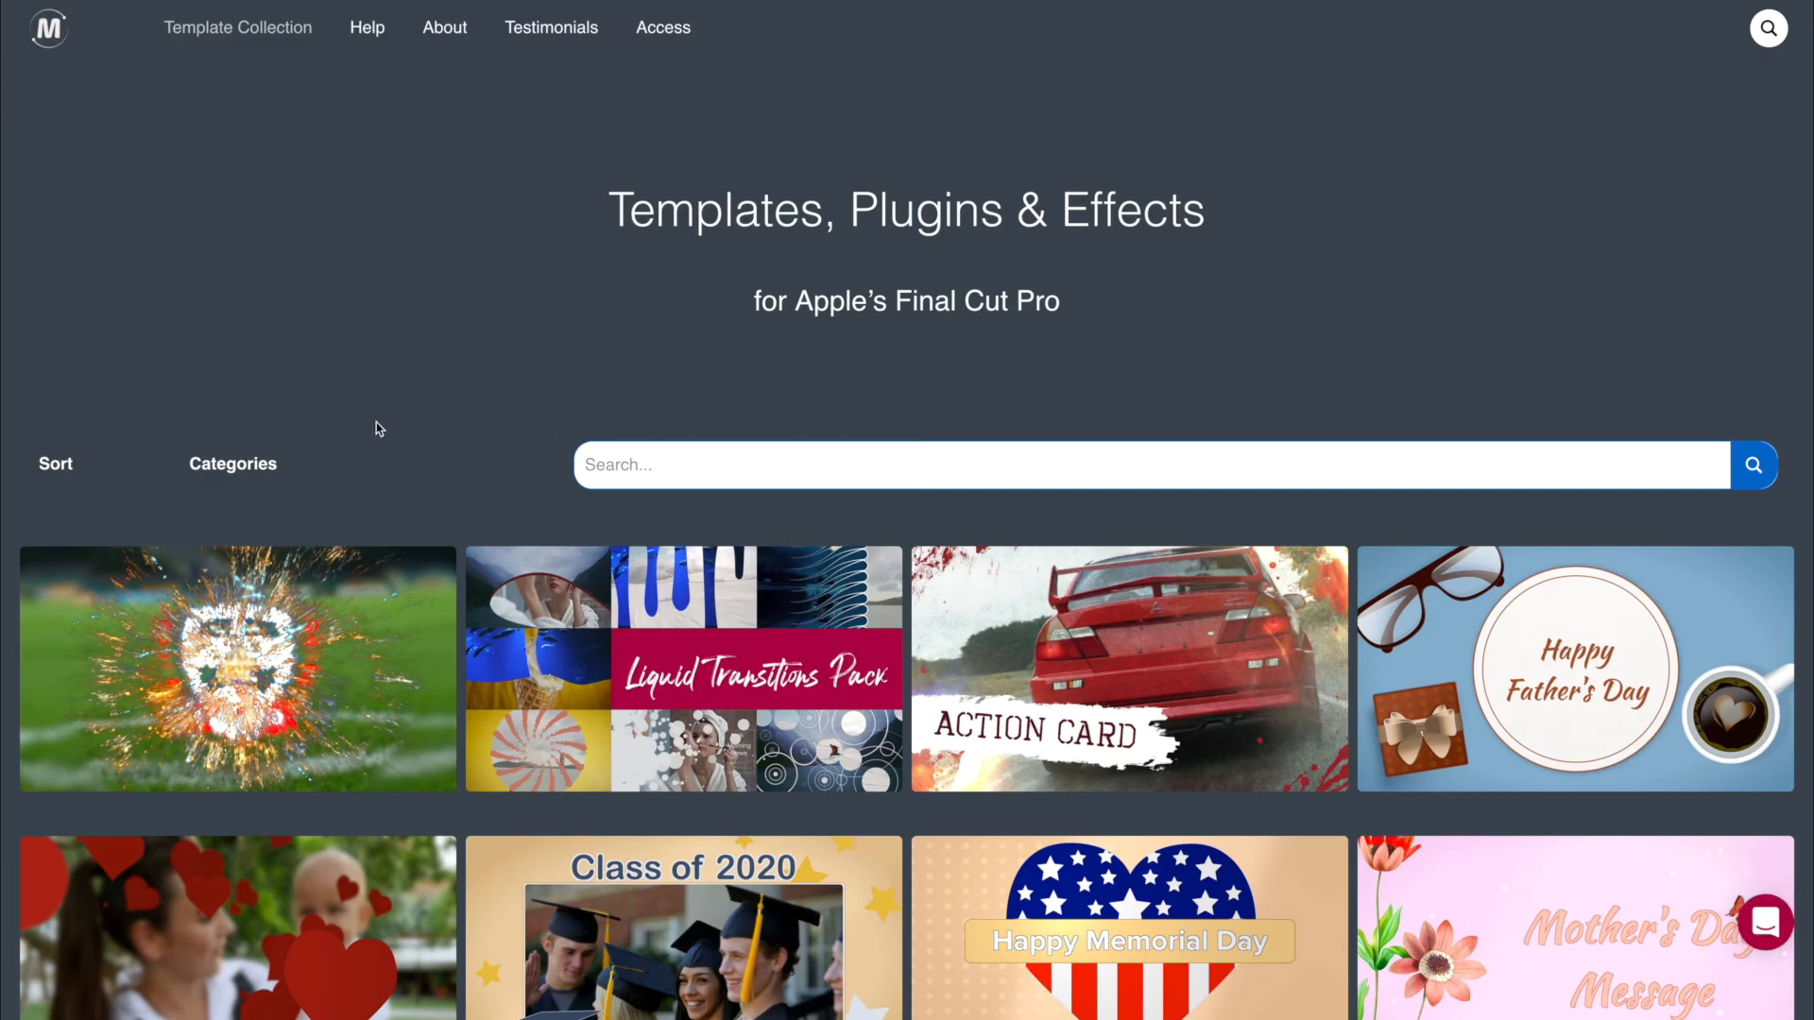
mouse_move(237, 479)
left_click(198, 552)
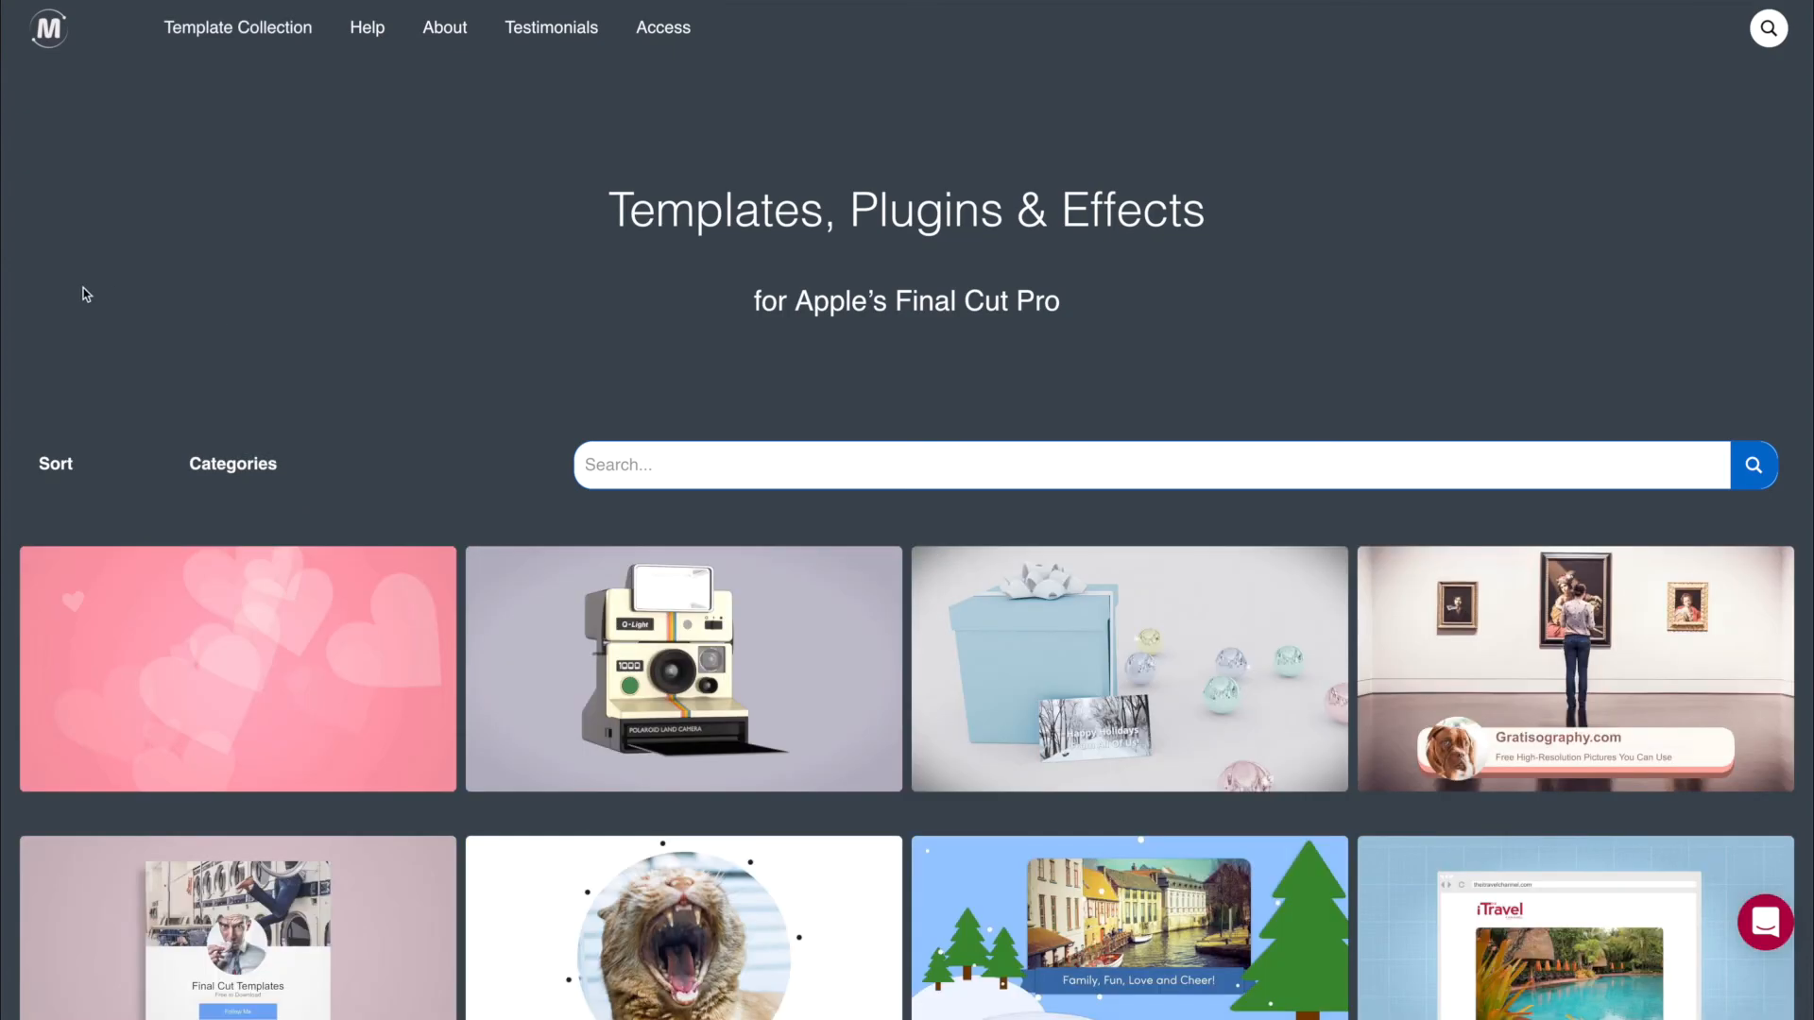
Step: Look through the filtered templates, the company testimonials and the customer reviews down to the page footer
scroll(13, 301, "down", 3)
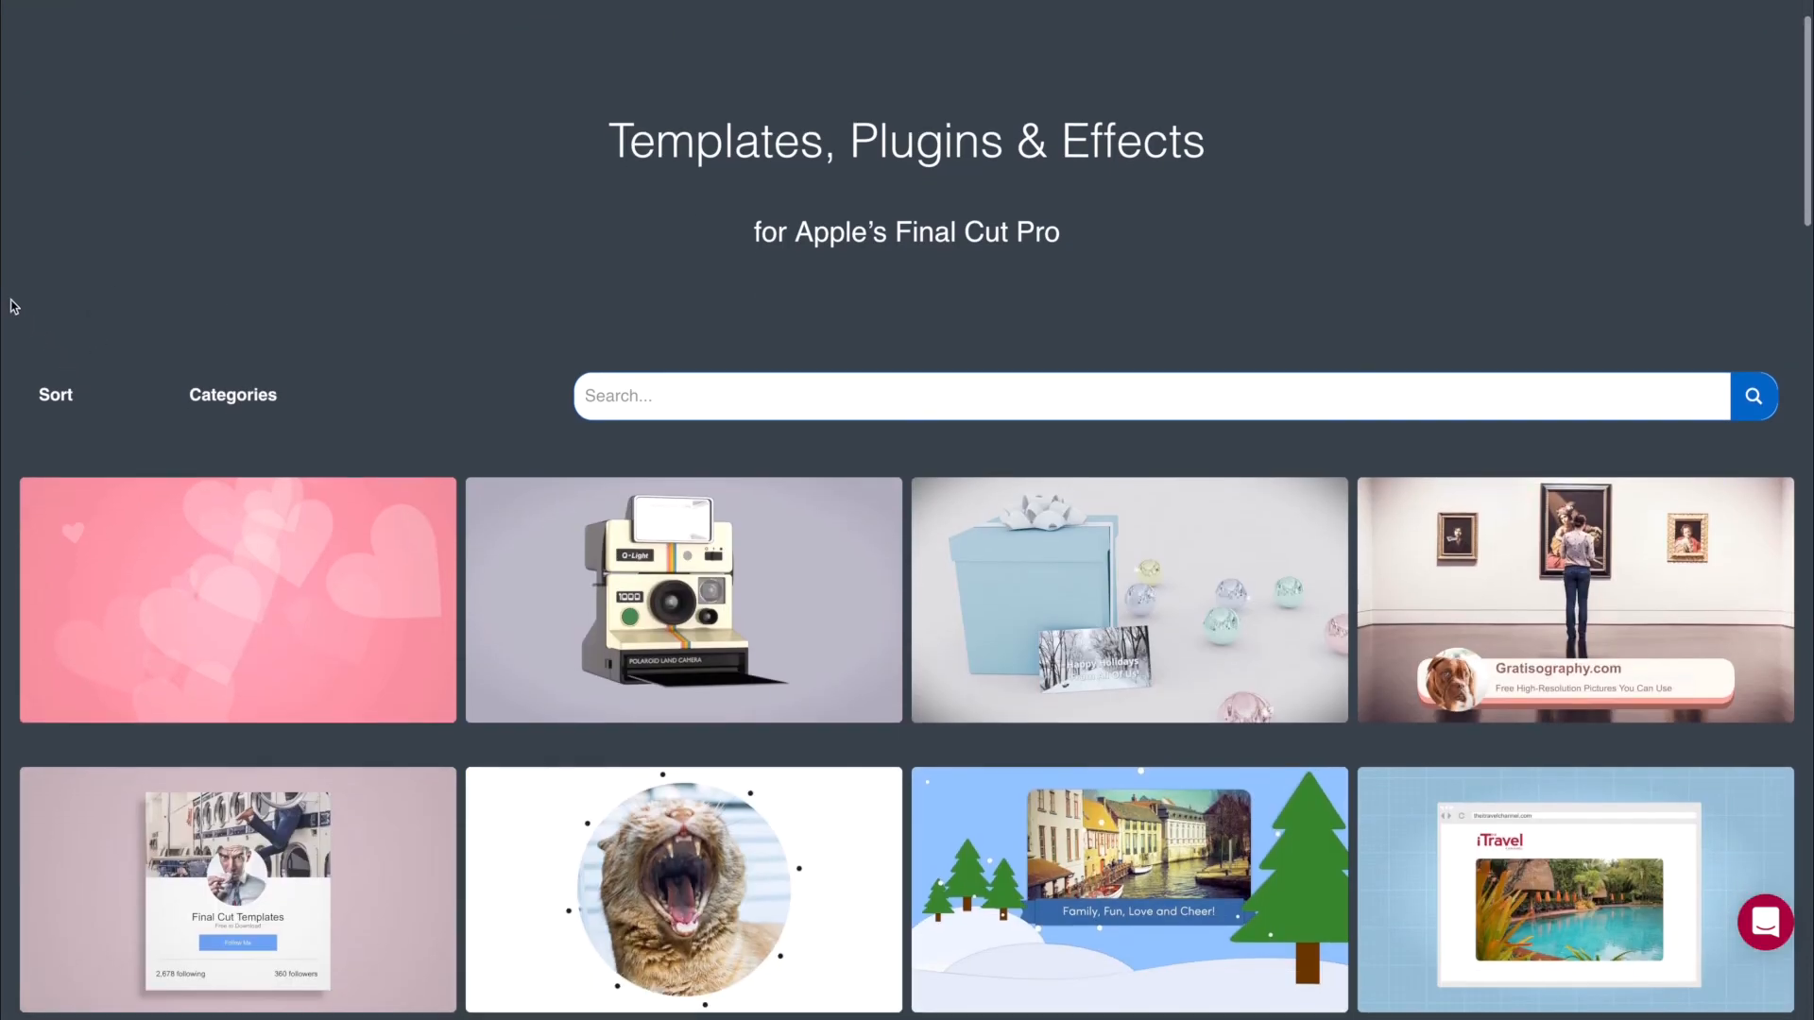
scroll(12, 301, "down", 10)
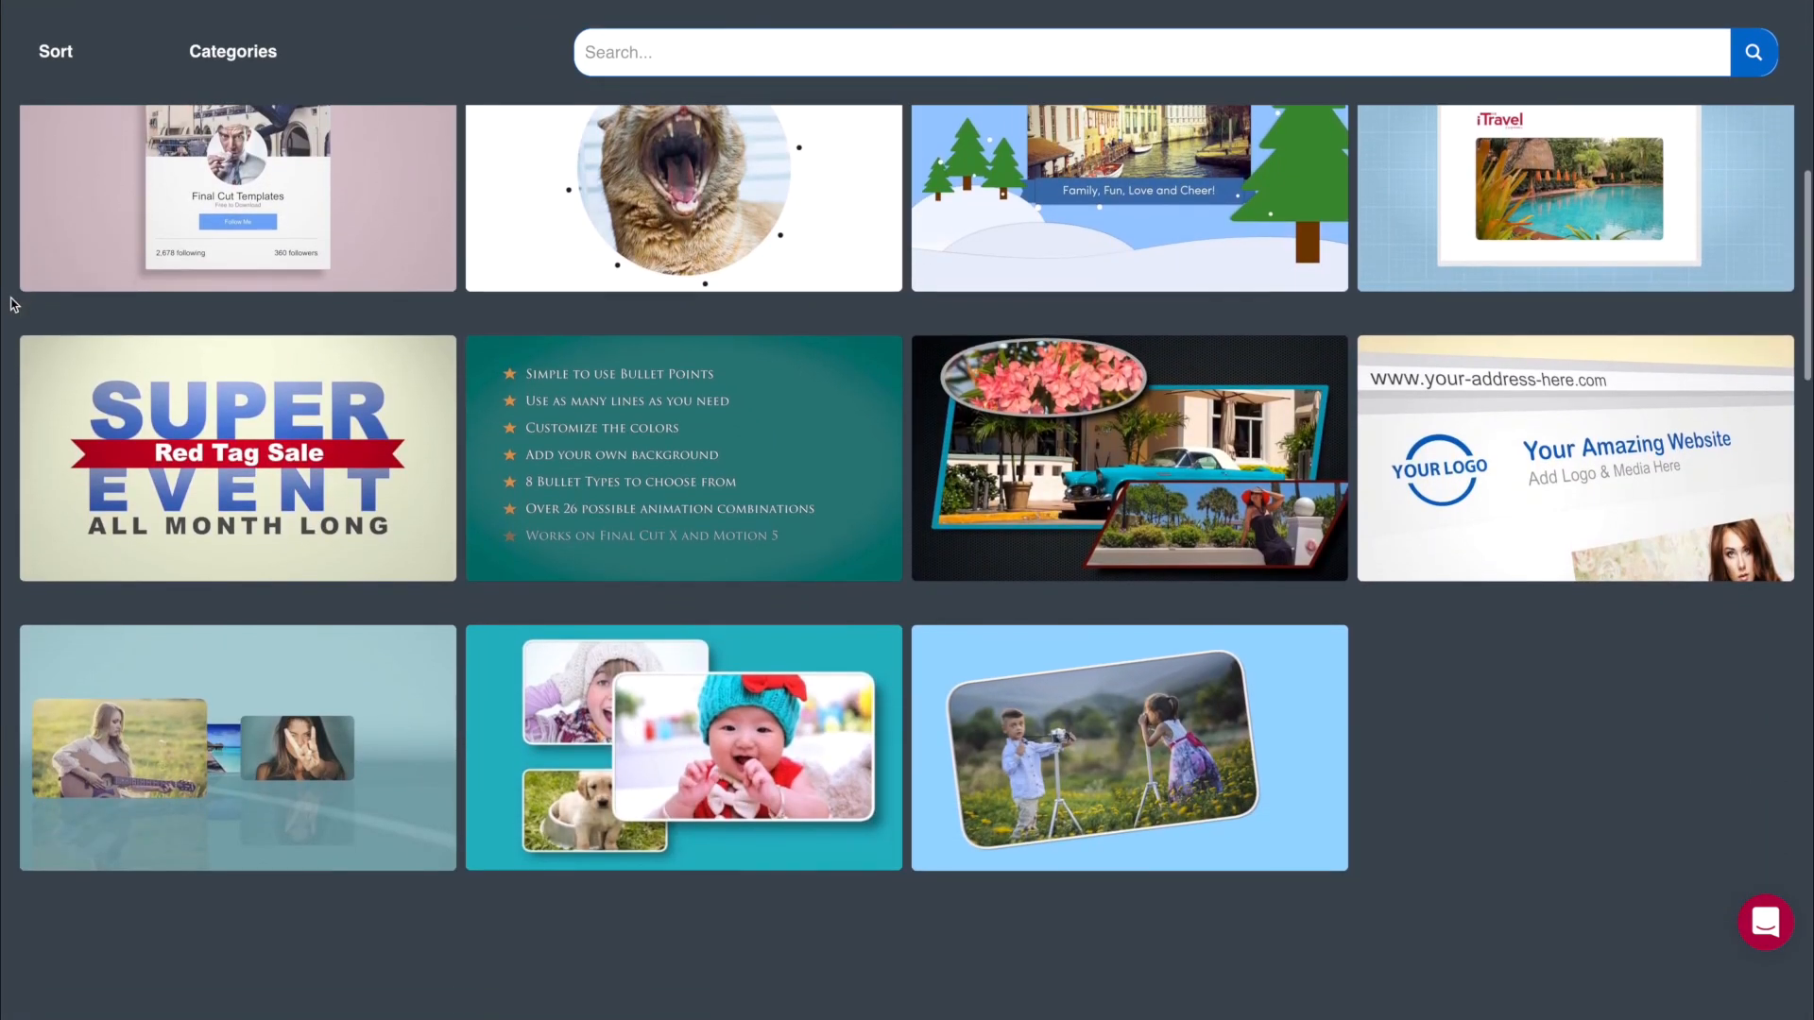
scroll(12, 303, "down", 10)
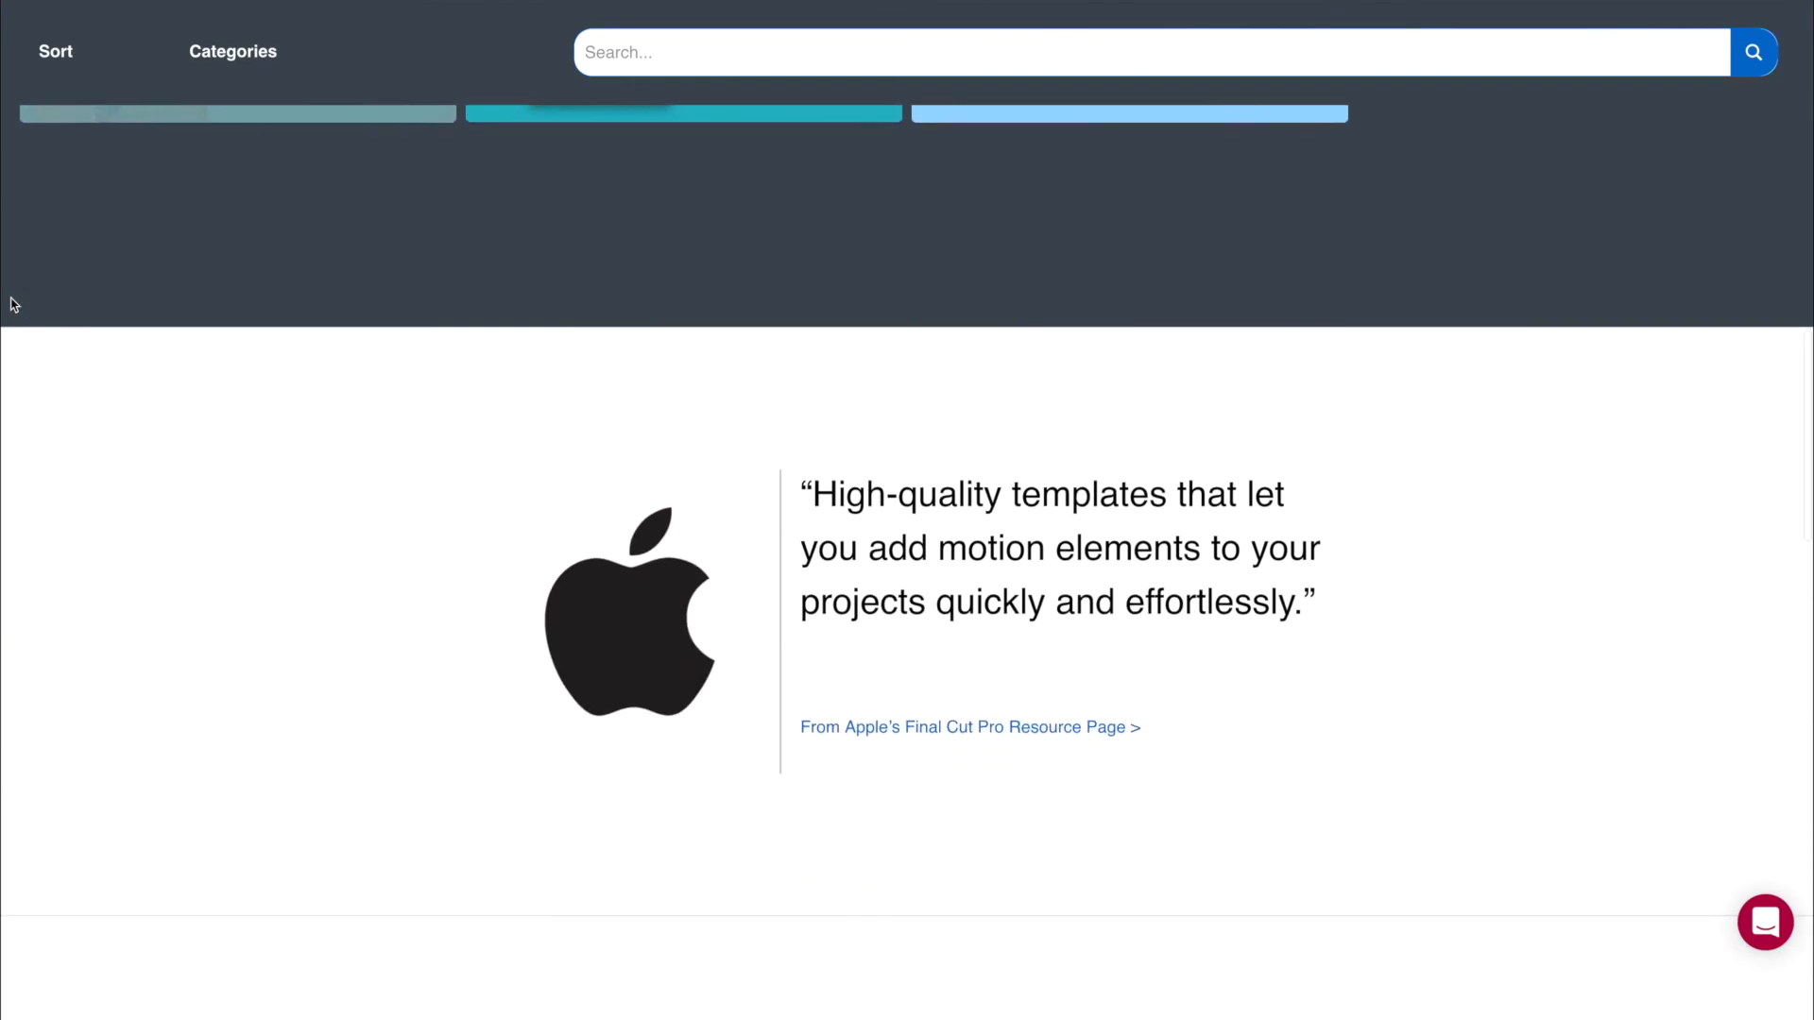
scroll(13, 305, "down", 8)
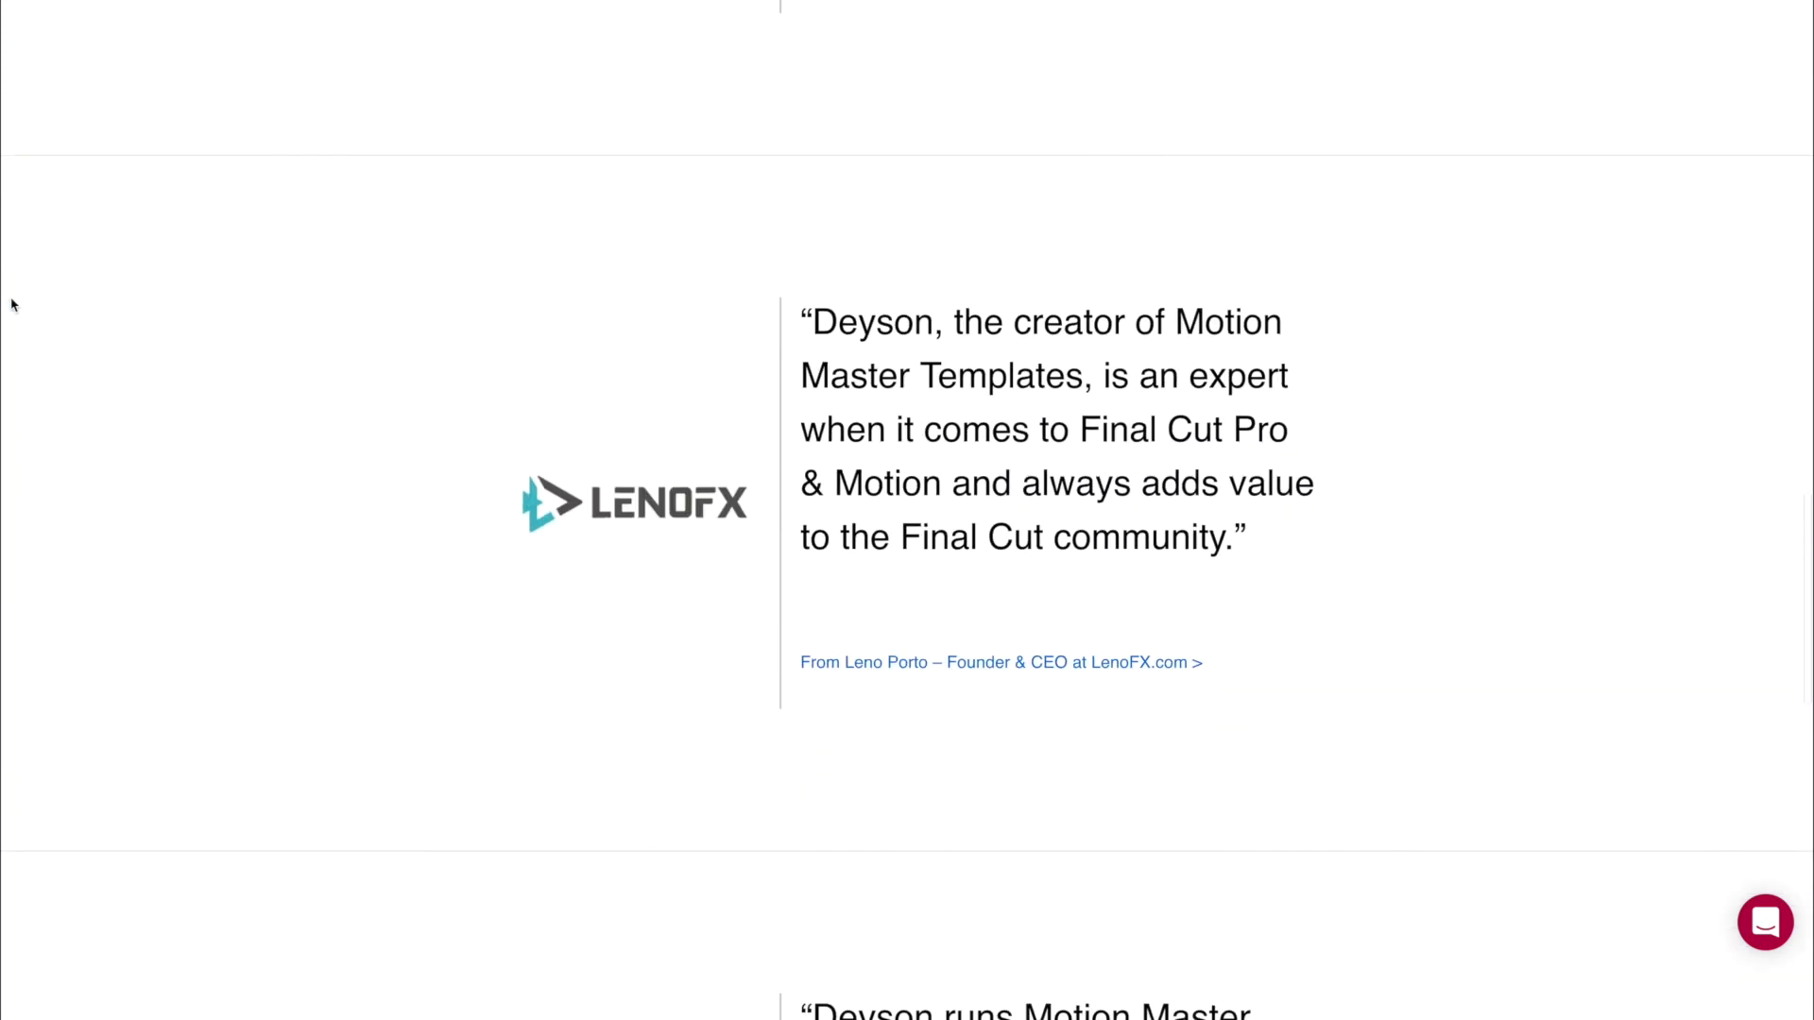
scroll(12, 304, "down", 8)
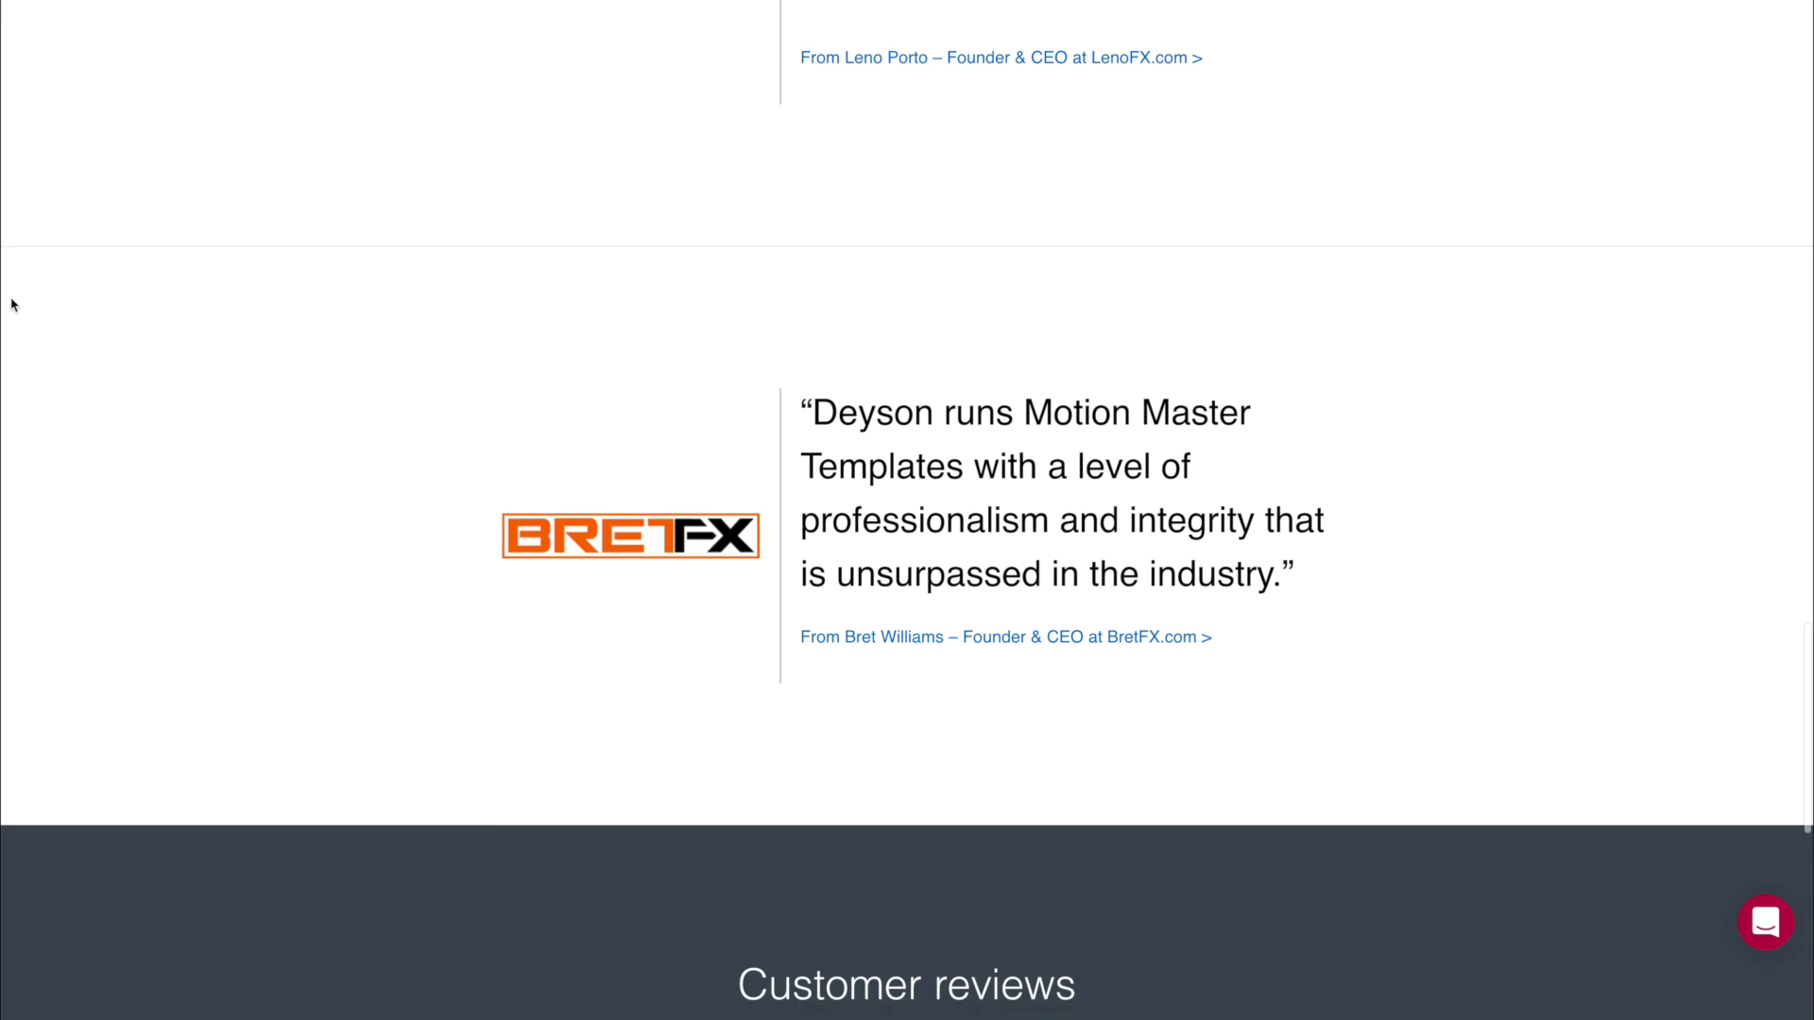
scroll(12, 304, "down", 9)
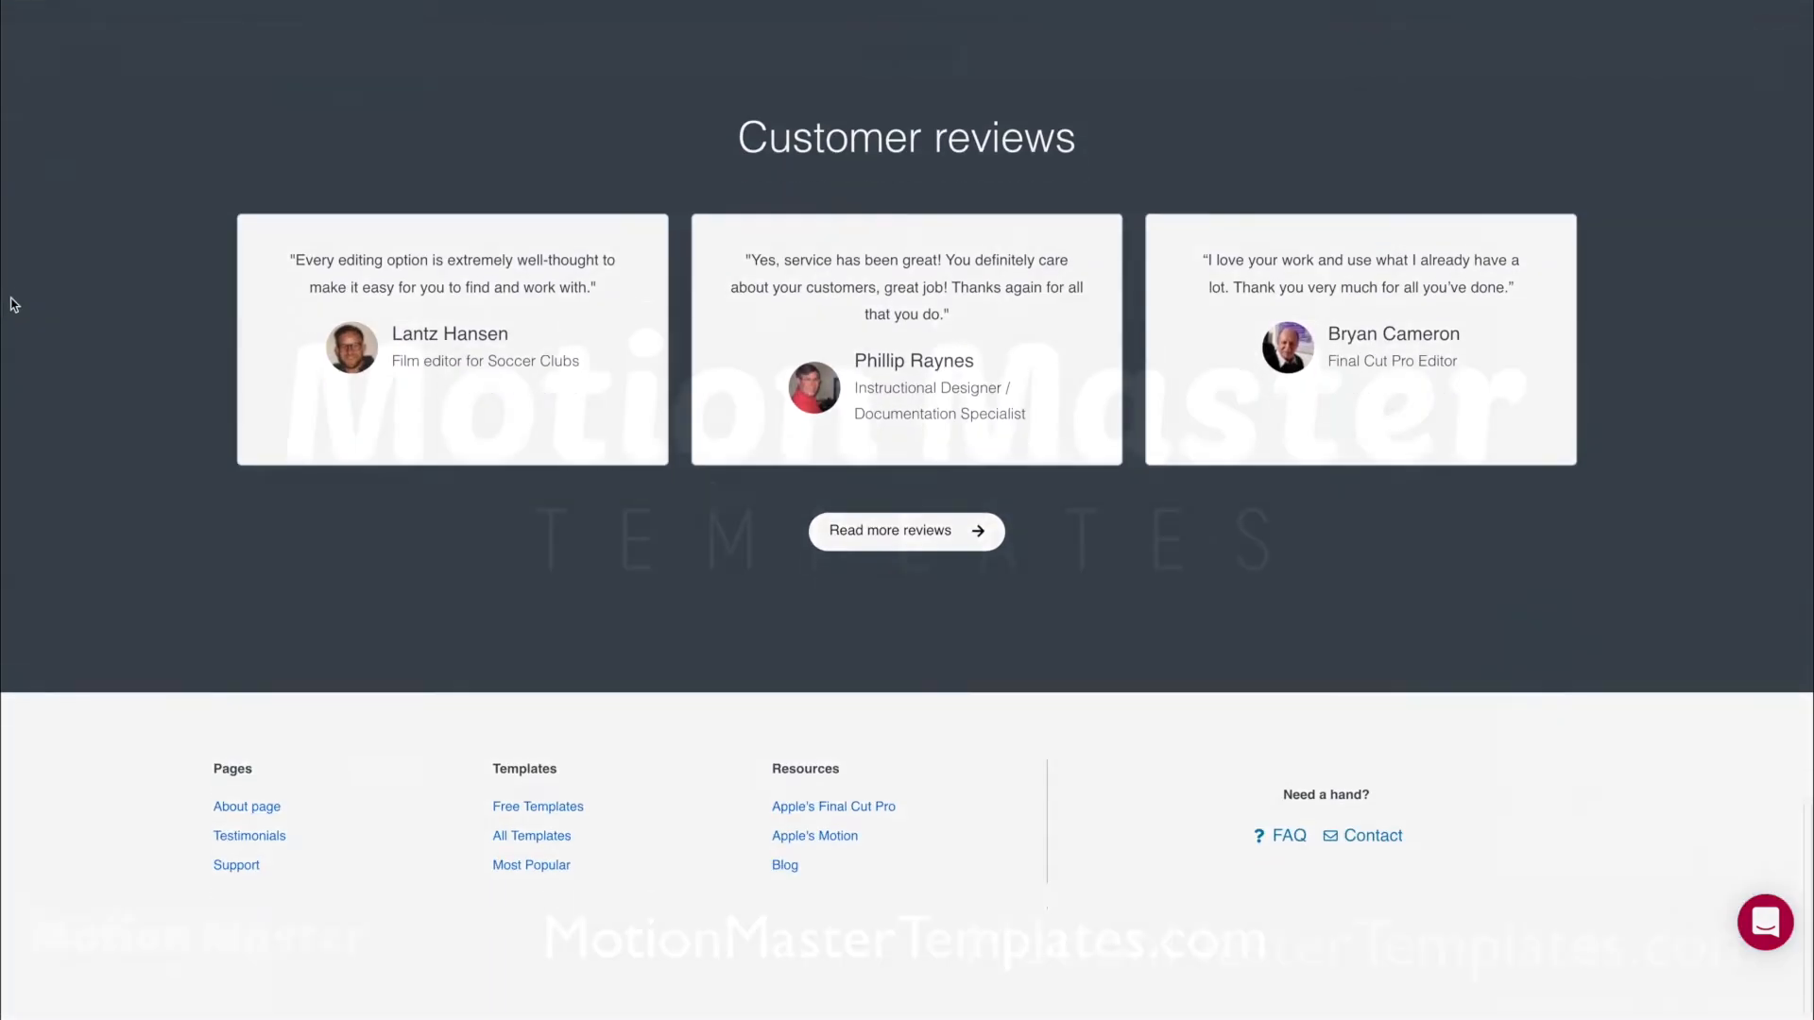